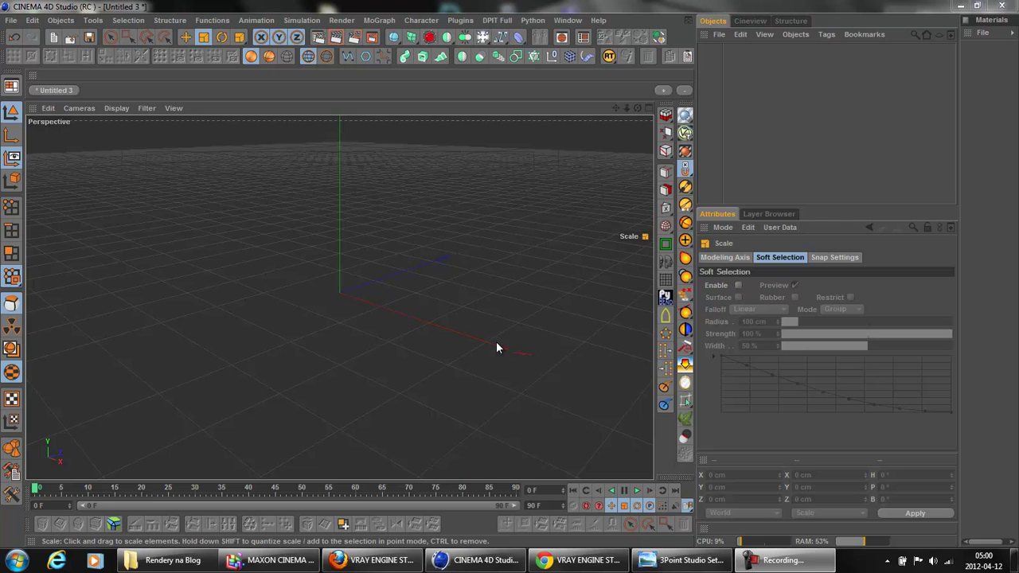
Check the finished Face render for reference, then add a Text spline to the scene.
mouse_move(681, 559)
left_click(613, 507)
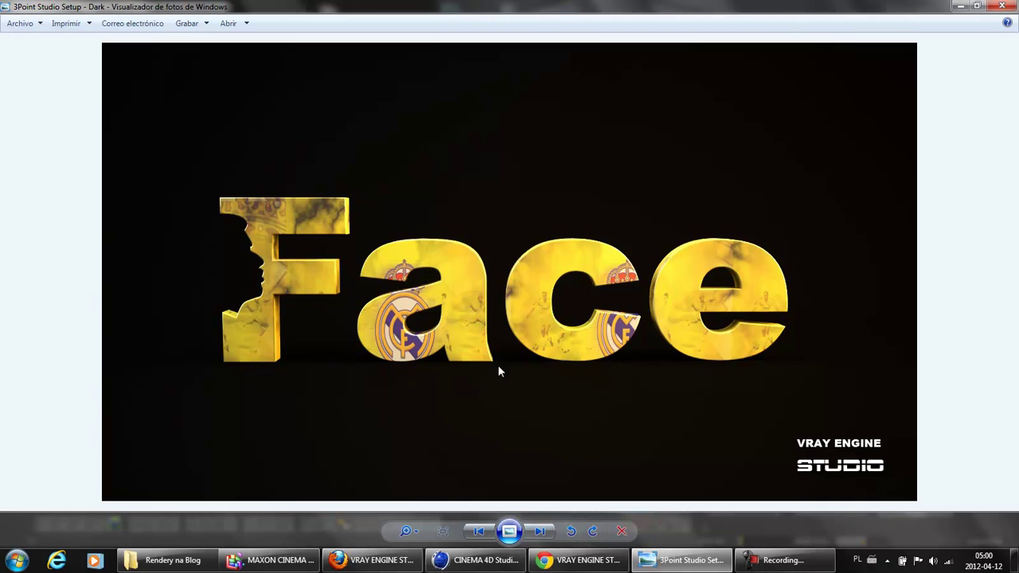
left_click(477, 559)
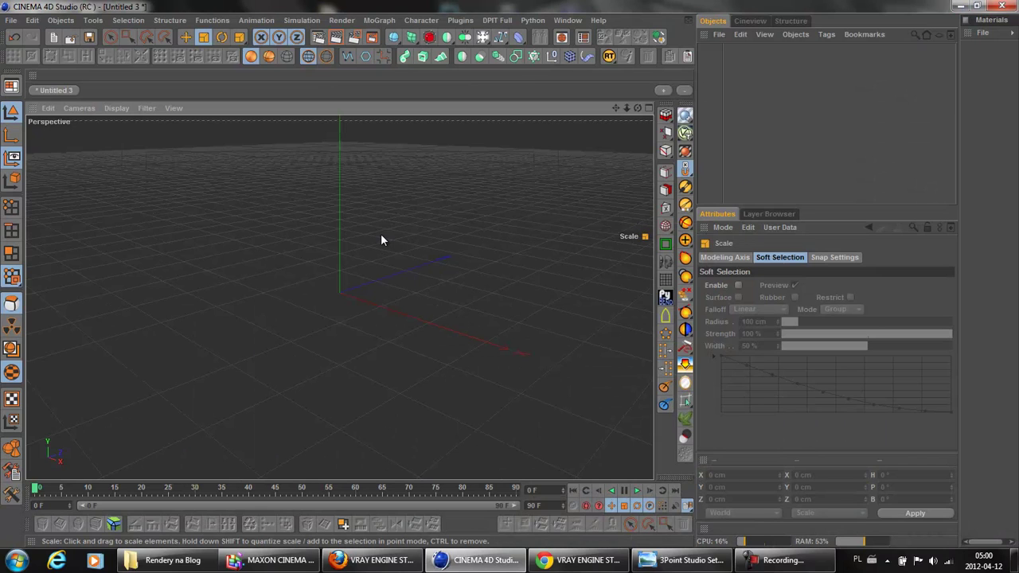
left_click(505, 39)
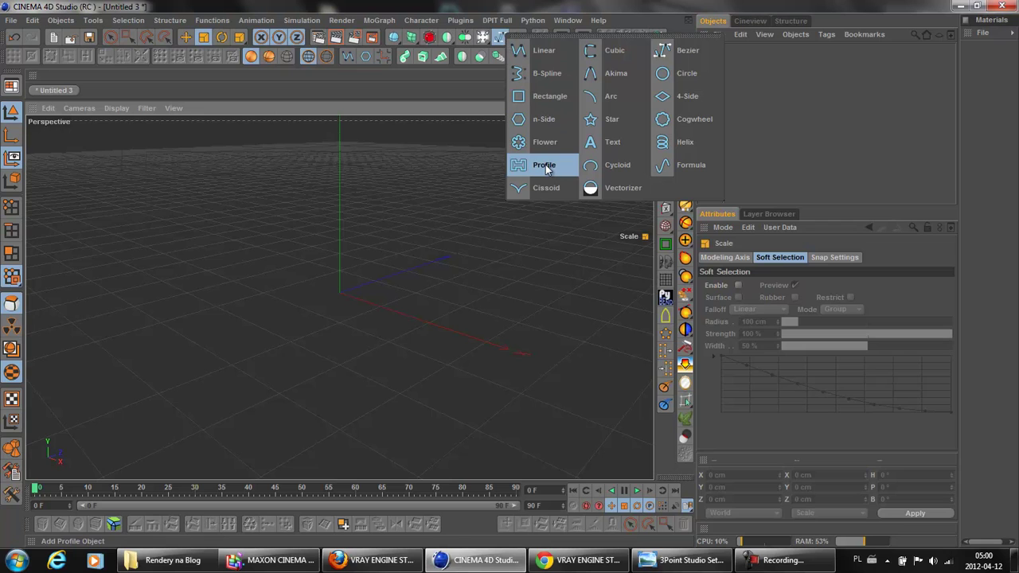
left_click(595, 141)
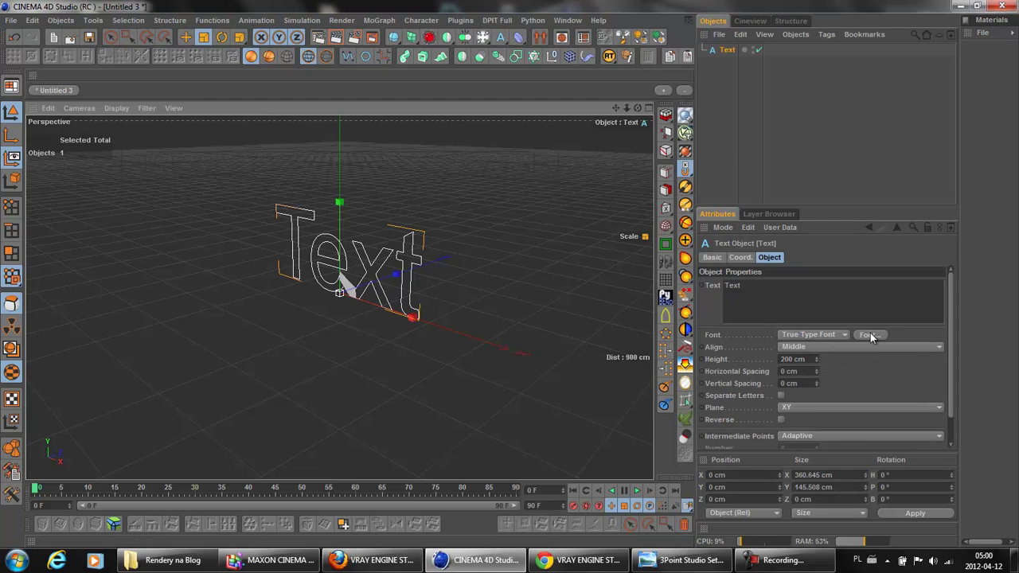
mouse_move(636, 108)
left_mouse_down()
mouse_move(503, 280)
mouse_move(509, 274)
left_mouse_up()
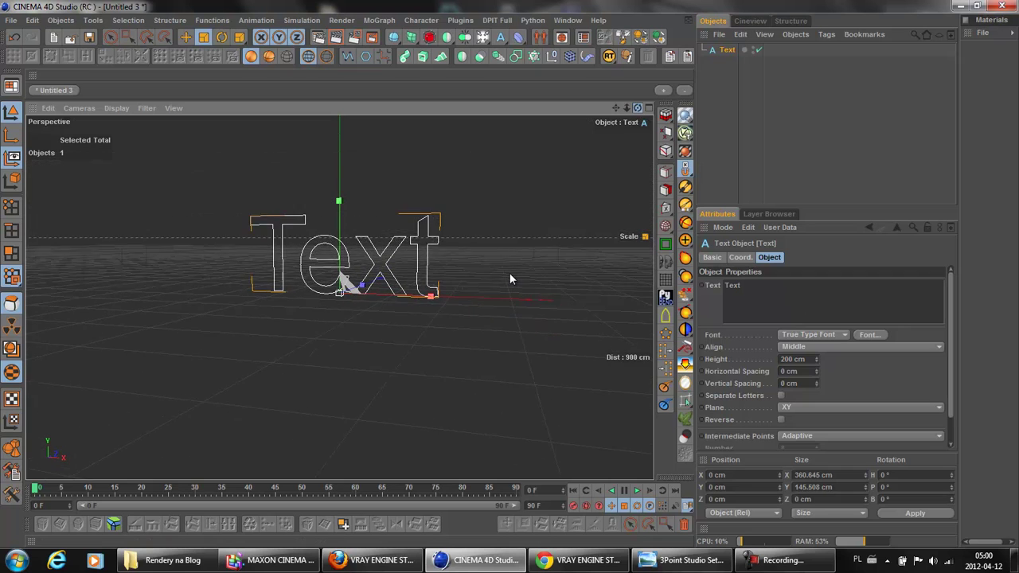
Set the text spline's font to Arial Negra.
left_click(867, 334)
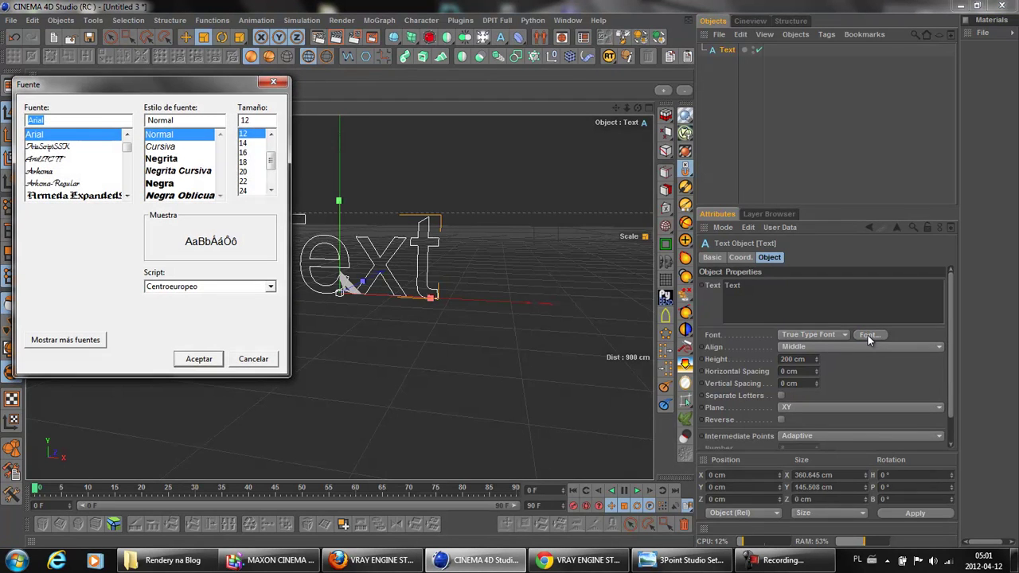
left_click_drag(180, 84, 407, 106)
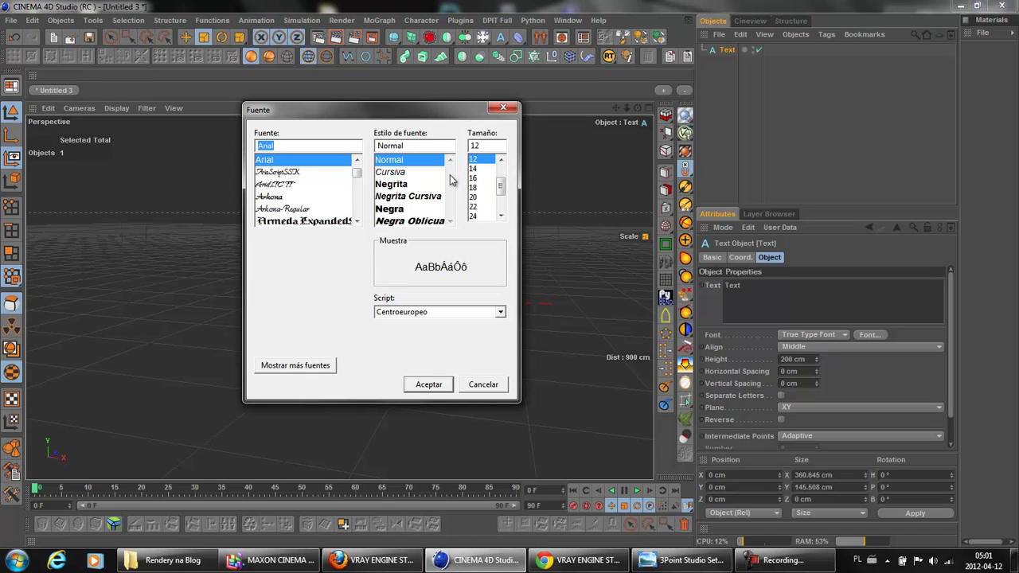
left_click(390, 211)
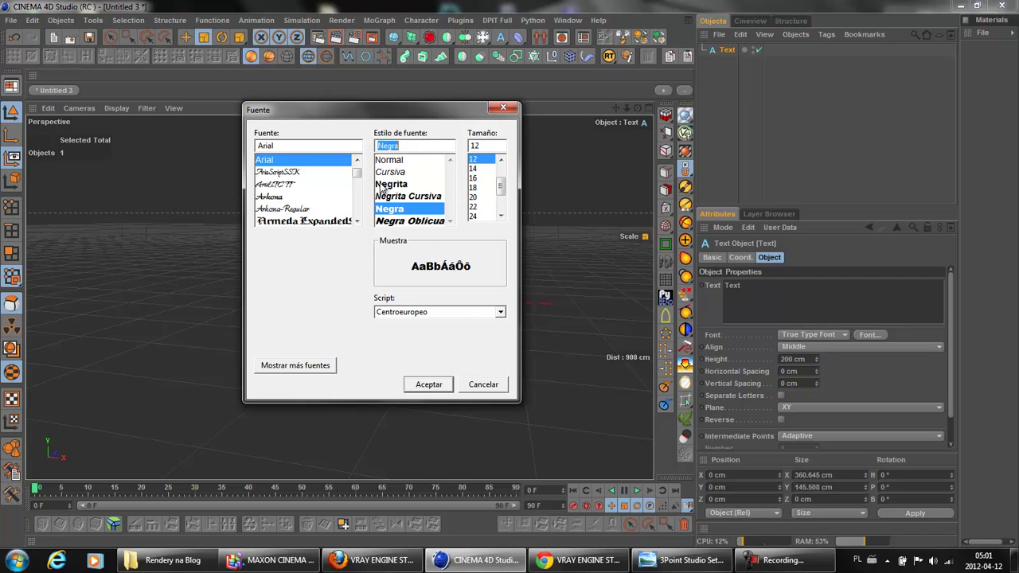
left_click(422, 385)
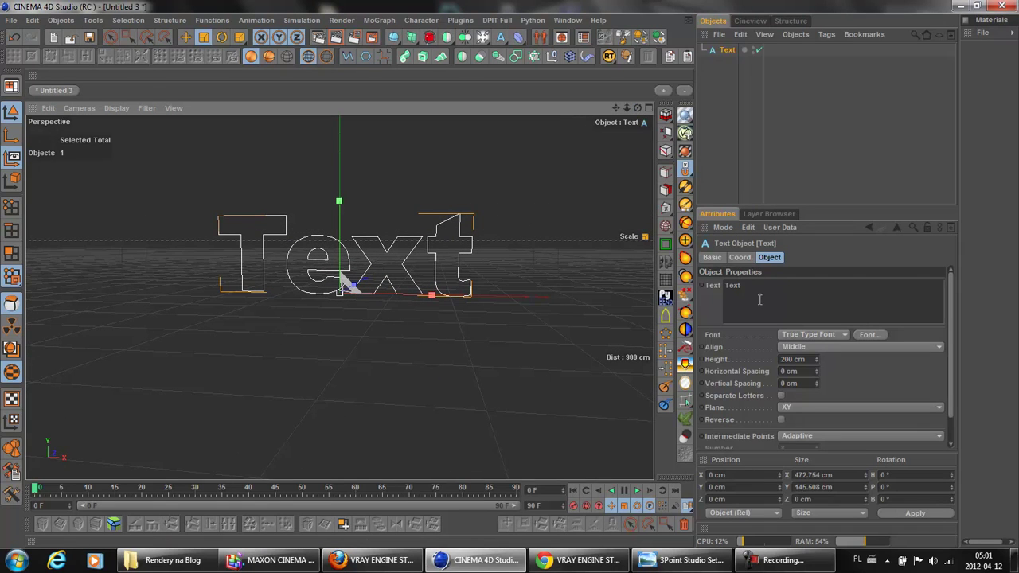
Replace the placeholder 'Text' with 'Face'.
left_click_drag(748, 285, 711, 288)
key("BackSpace")
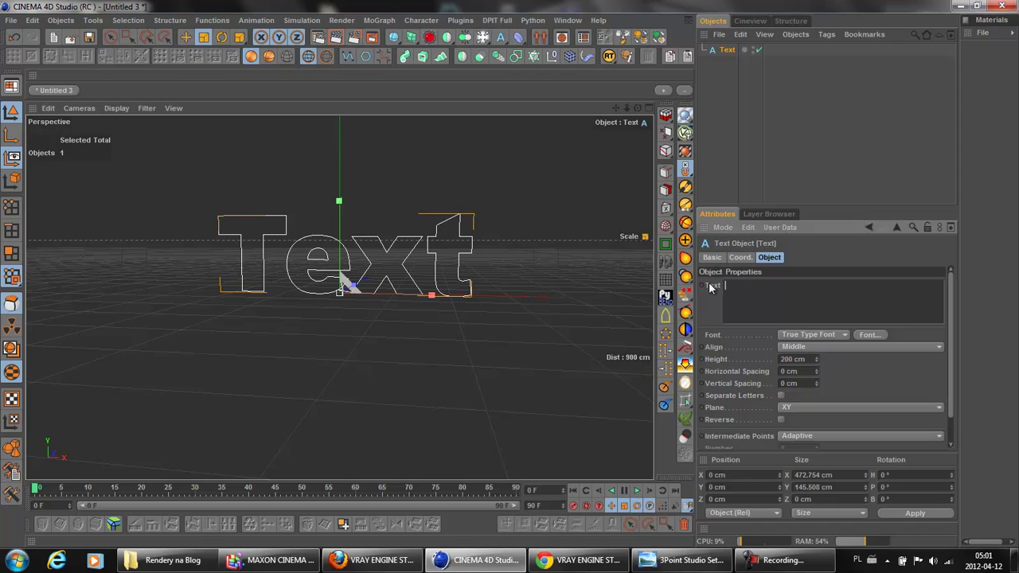
type("Face")
left_click(398, 385)
mouse_move(636, 108)
left_mouse_down()
mouse_move(505, 278)
mouse_move(509, 263)
mouse_move(516, 289)
mouse_move(511, 278)
left_mouse_up()
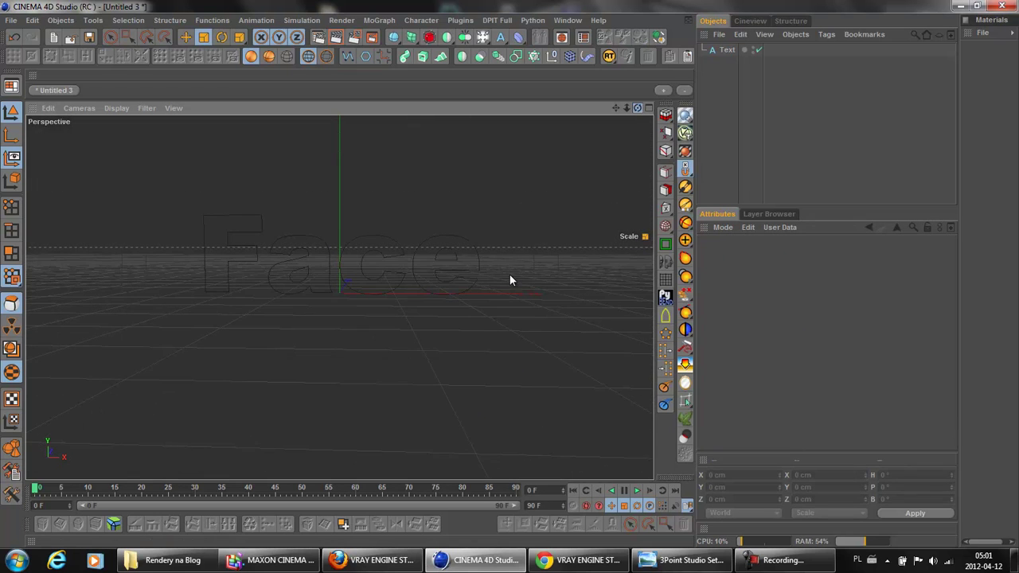
Show the four-view layout, then maximize the Front view to fill the viewport.
left_click_drag(614, 109, 510, 273)
left_click_drag(622, 106, 510, 275)
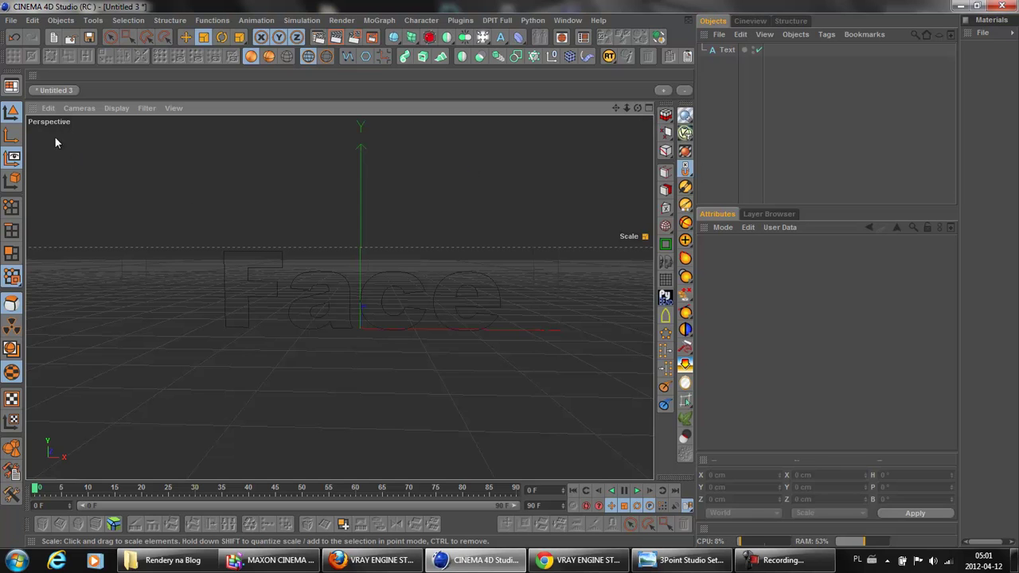
left_click(48, 109)
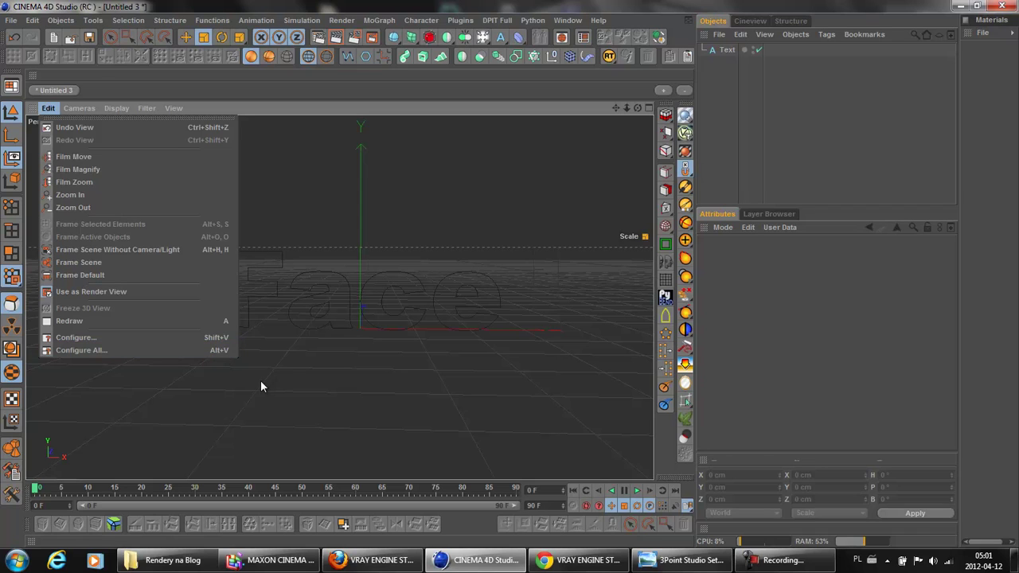
left_click(293, 396)
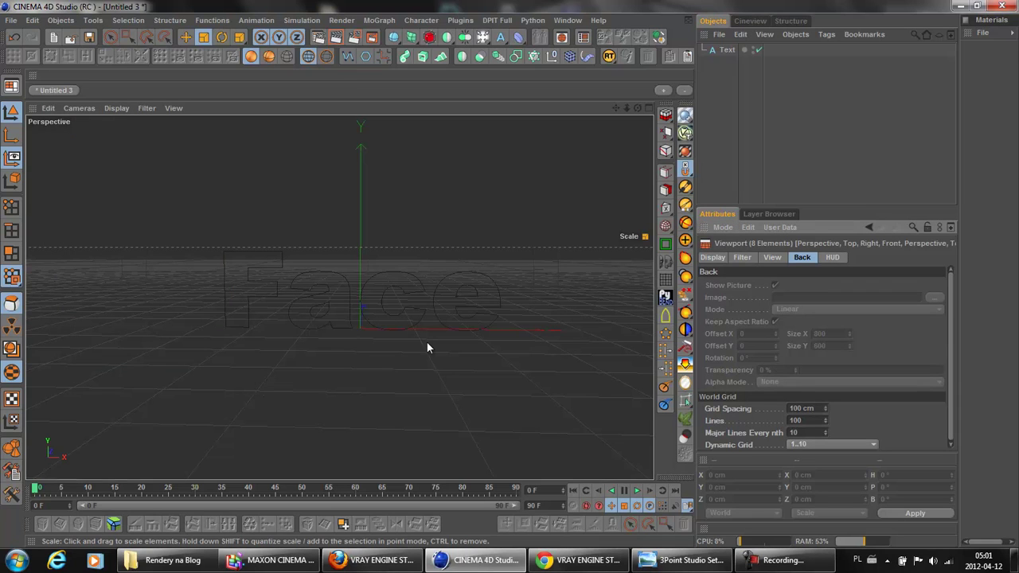
left_click(649, 108)
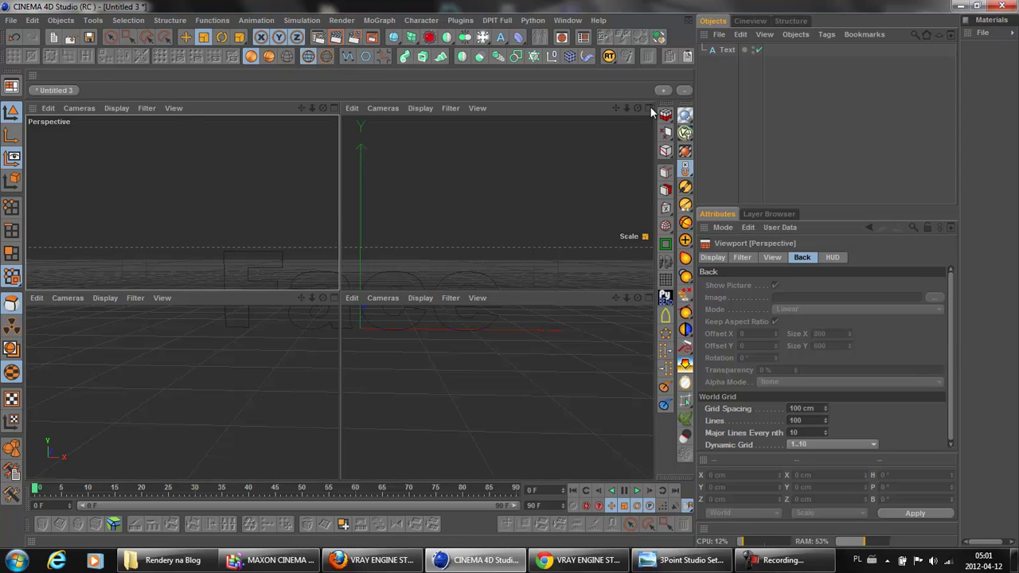
left_click(648, 297)
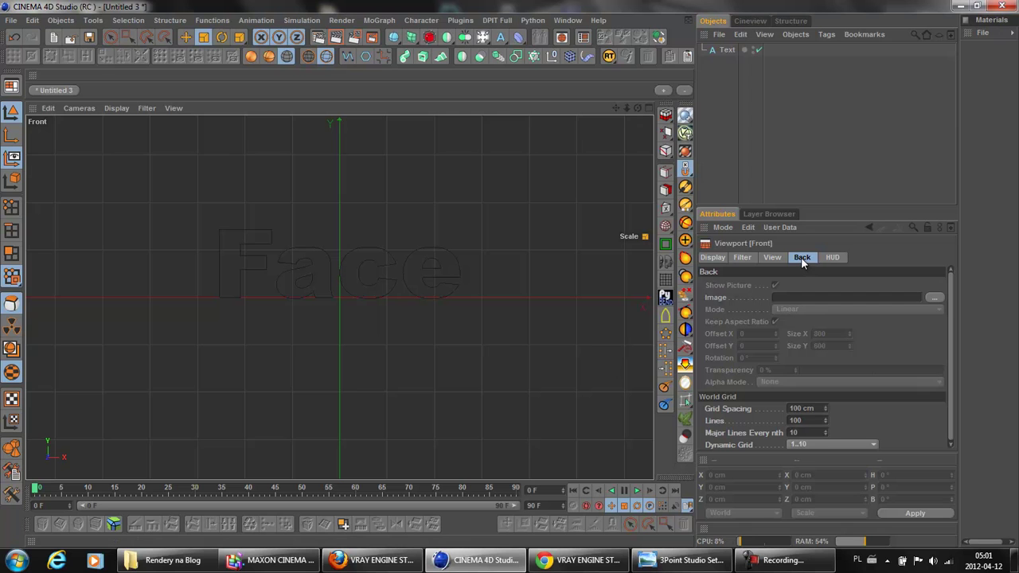
Load the man-in-profile photo as the Front view's background image.
left_click(936, 297)
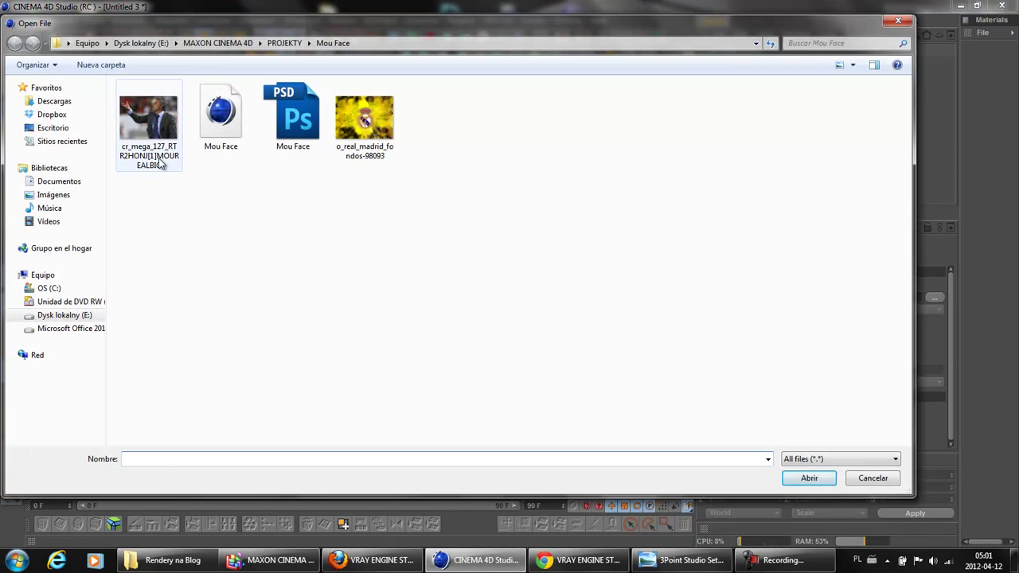
left_click(151, 116)
left_click(808, 478)
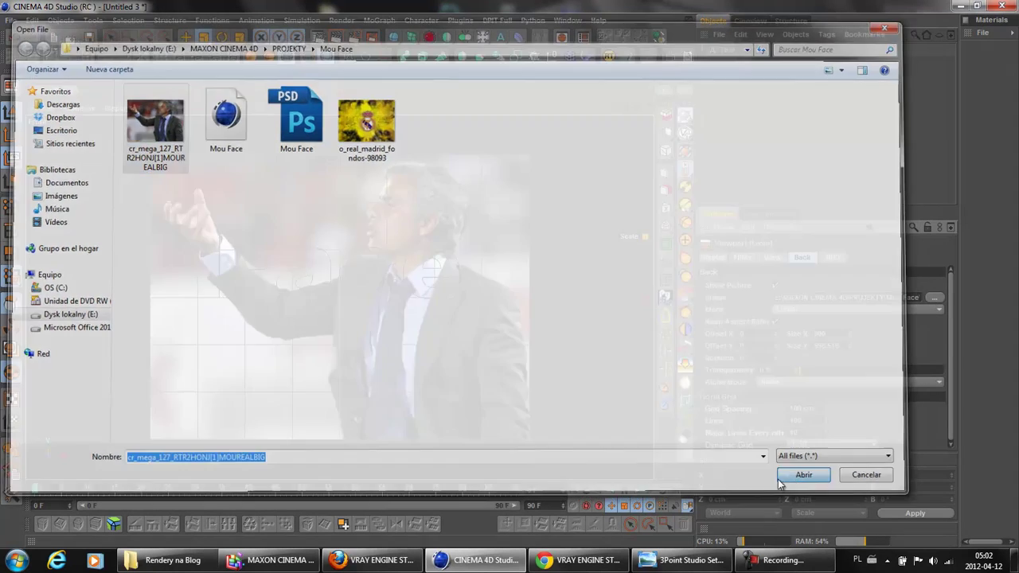
scroll(373, 341, "up", 1)
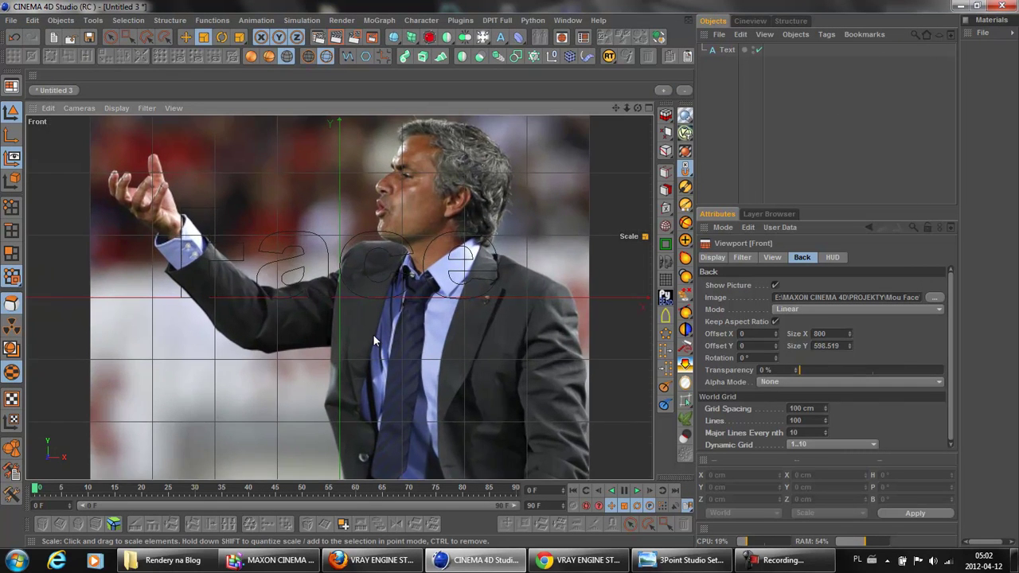
scroll(373, 341, "up", 1)
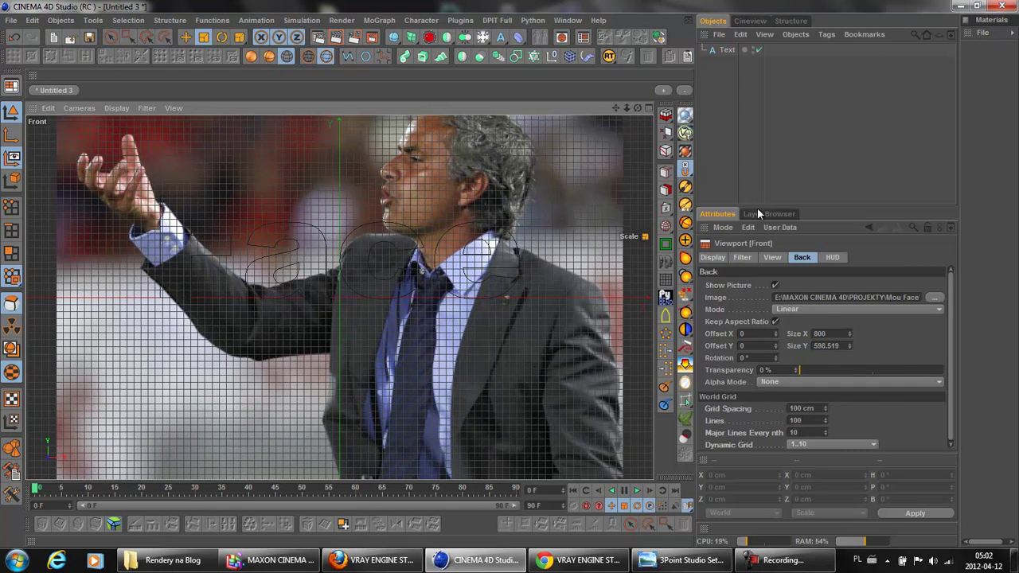
Hide the Face text and zoom and pan the Front view to frame the face.
left_click(752, 46)
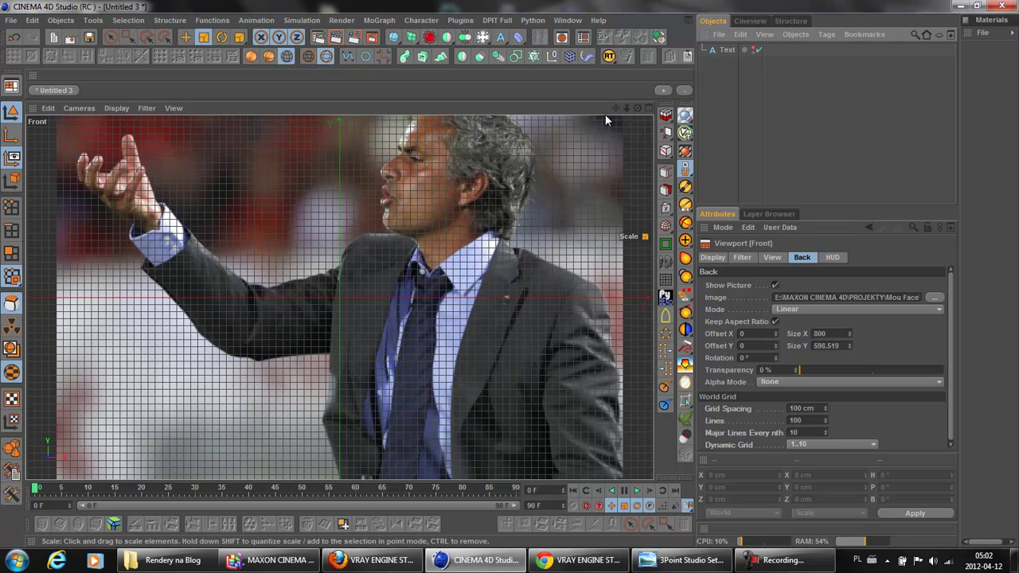
scroll(507, 274, "down", 1)
scroll(510, 277, "down", 1)
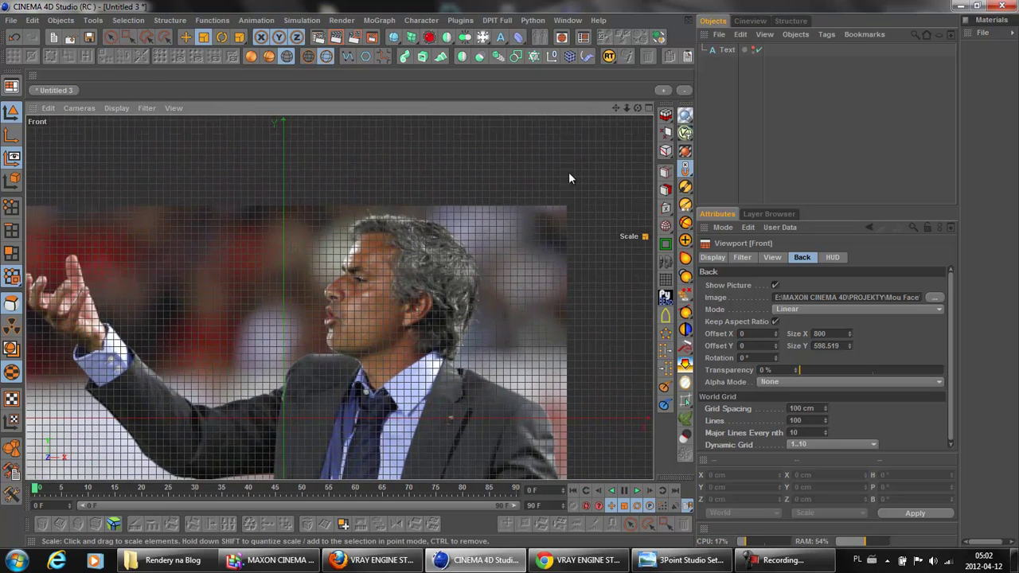
scroll(554, 183, "up", 1)
scroll(554, 183, "up", 1)
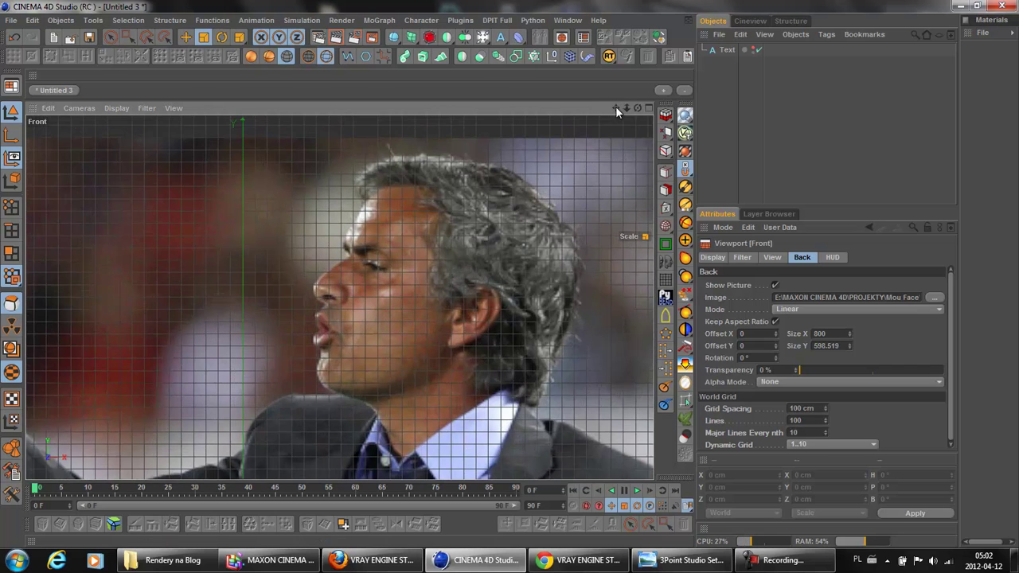
left_click_drag(615, 106, 557, 73)
left_click_drag(617, 108, 536, 189)
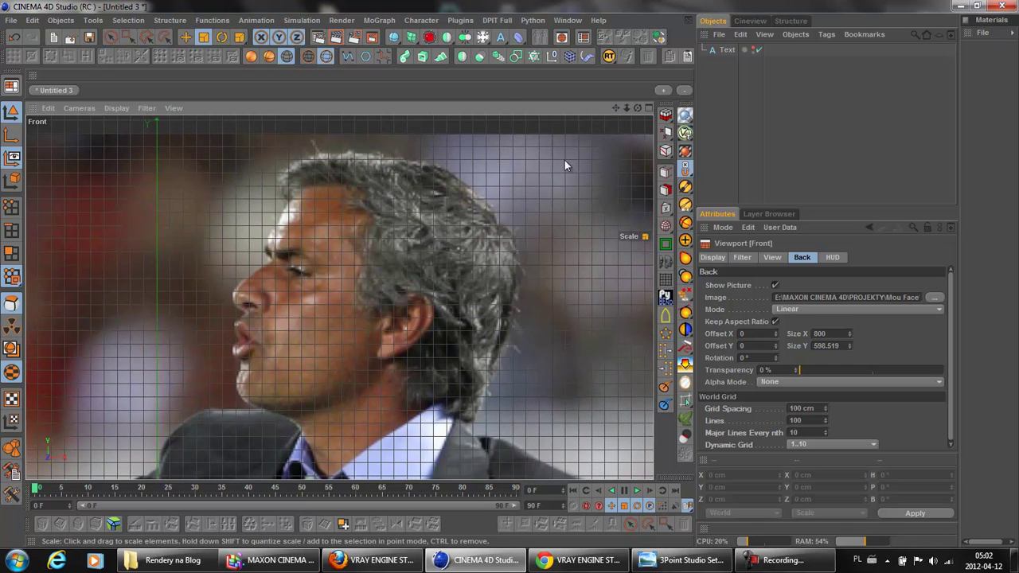
left_click_drag(617, 107, 509, 272)
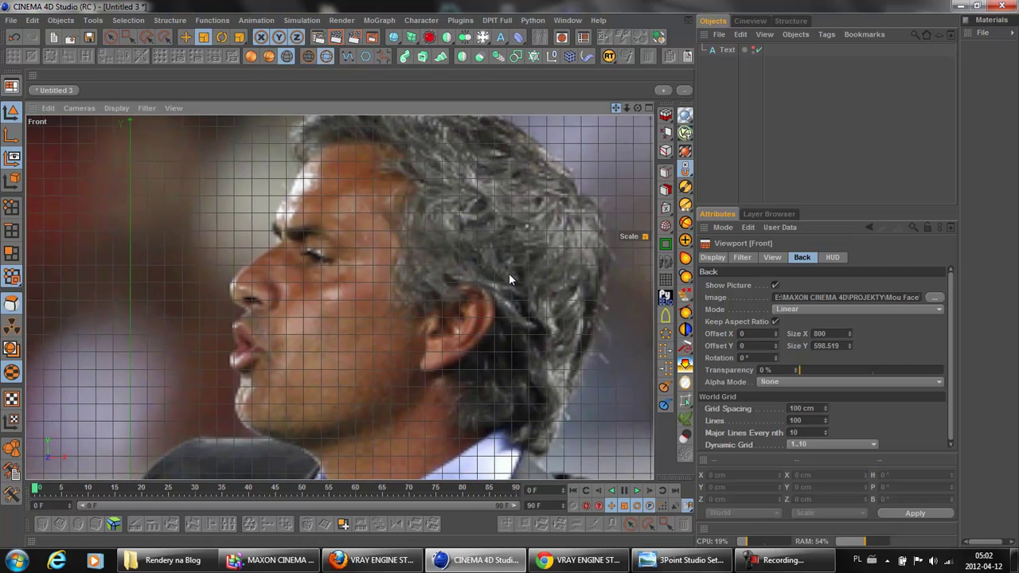
left_click_drag(623, 110, 508, 274)
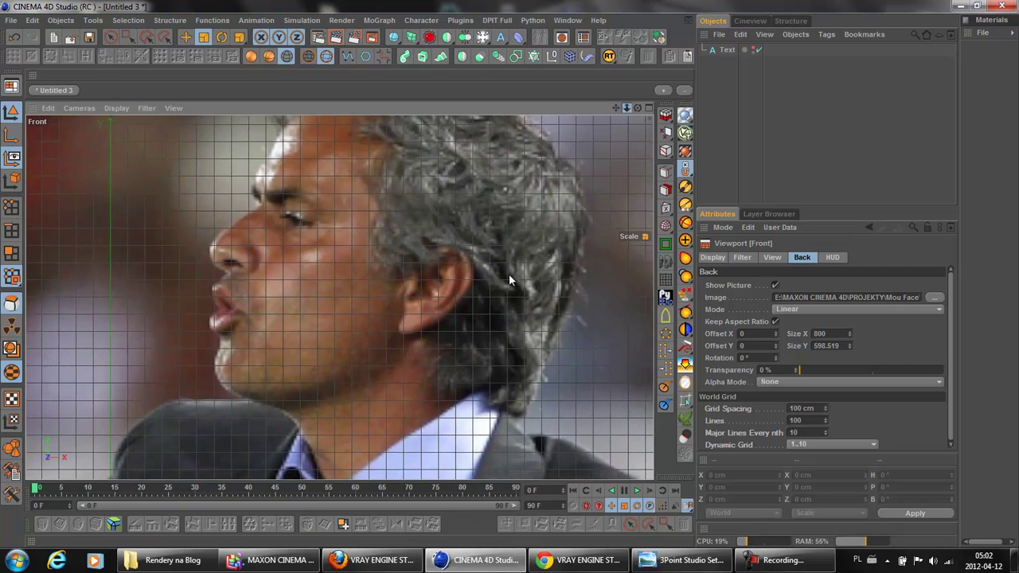
left_click_drag(613, 109, 510, 277)
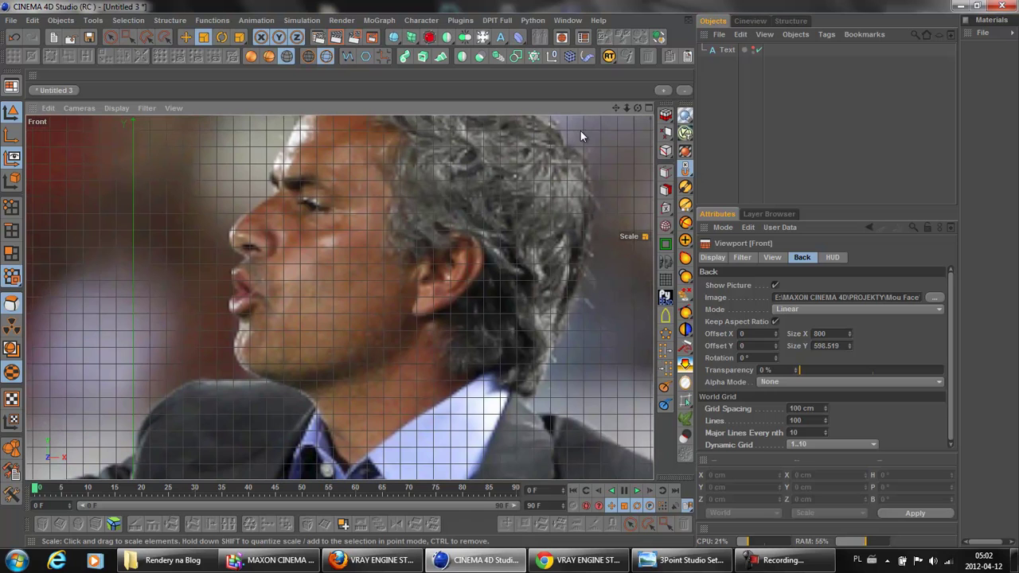
Switch to the Bezier spline tool and frame the photo's chin and collar.
left_click(501, 38)
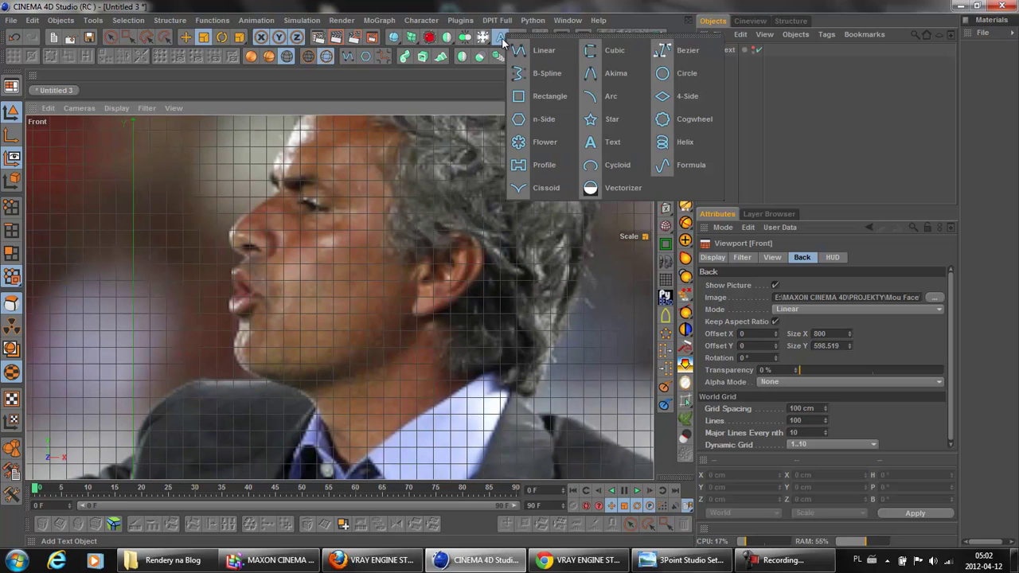
left_click(676, 52)
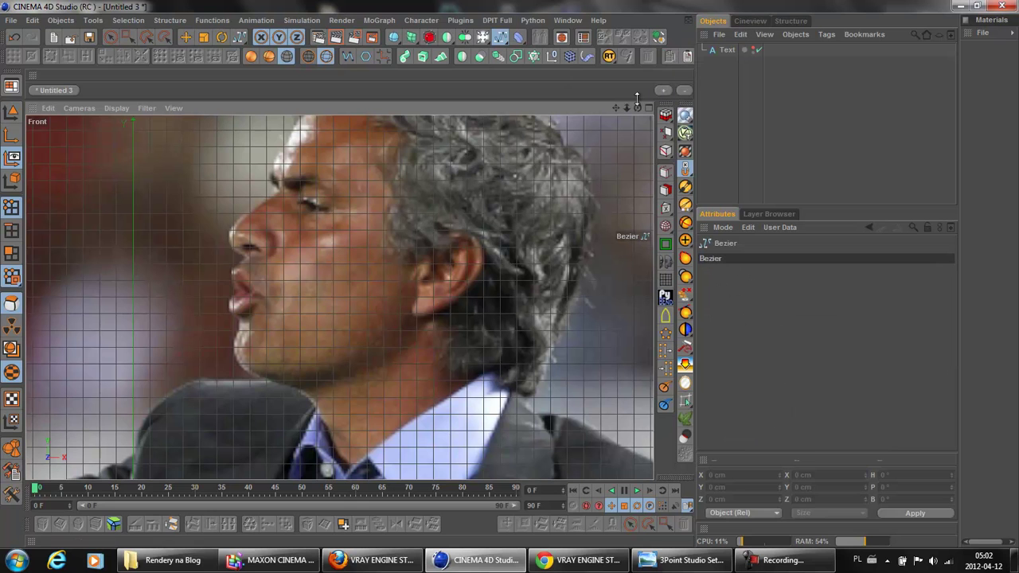
left_click_drag(615, 107, 510, 277)
scroll(510, 271, "down", 2)
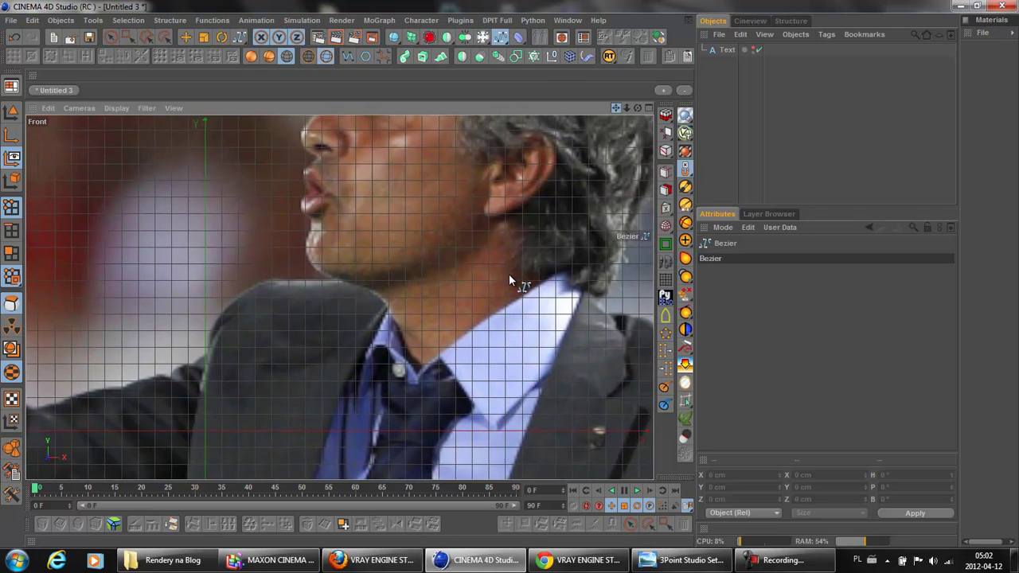
scroll(509, 274, "down", 2)
scroll(471, 242, "up", 3)
scroll(474, 243, "up", 3)
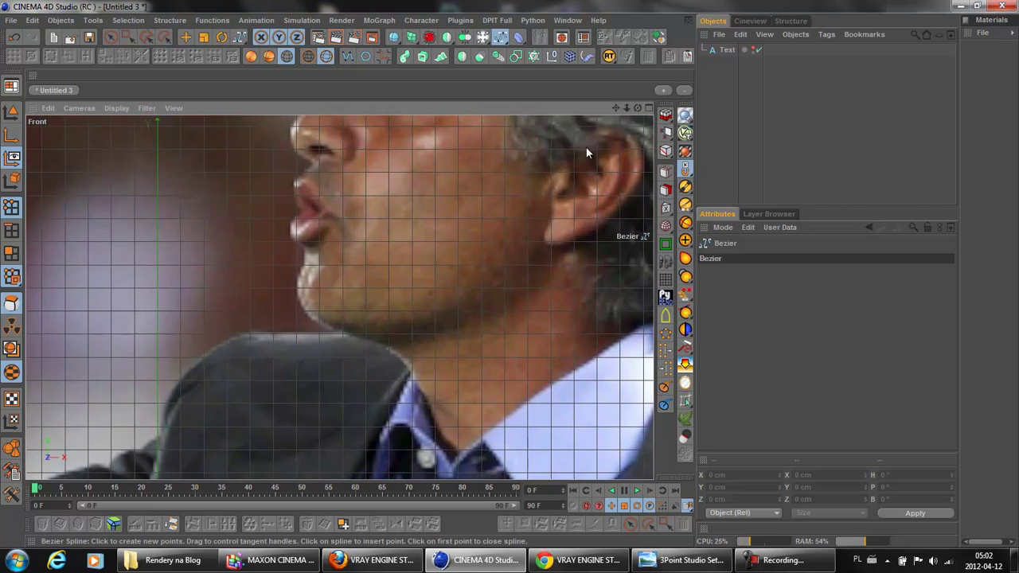
mouse_move(618, 103)
left_mouse_down()
mouse_move(507, 268)
mouse_move(467, 249)
left_mouse_up()
scroll(467, 249, "down", 1)
scroll(467, 250, "down", 1)
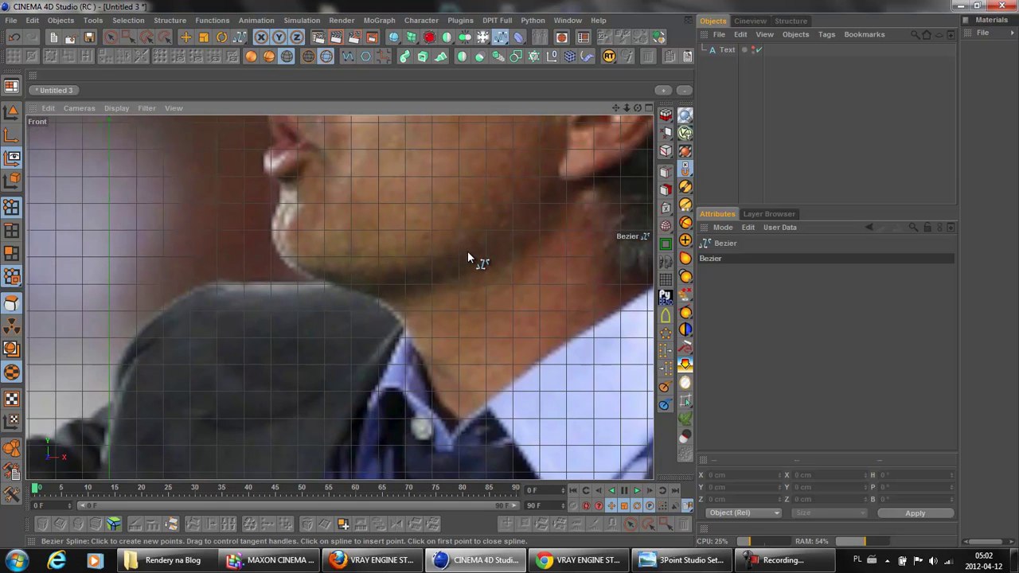
Start the spline at the shirt collar and curve it up under the chin.
left_click(445, 417)
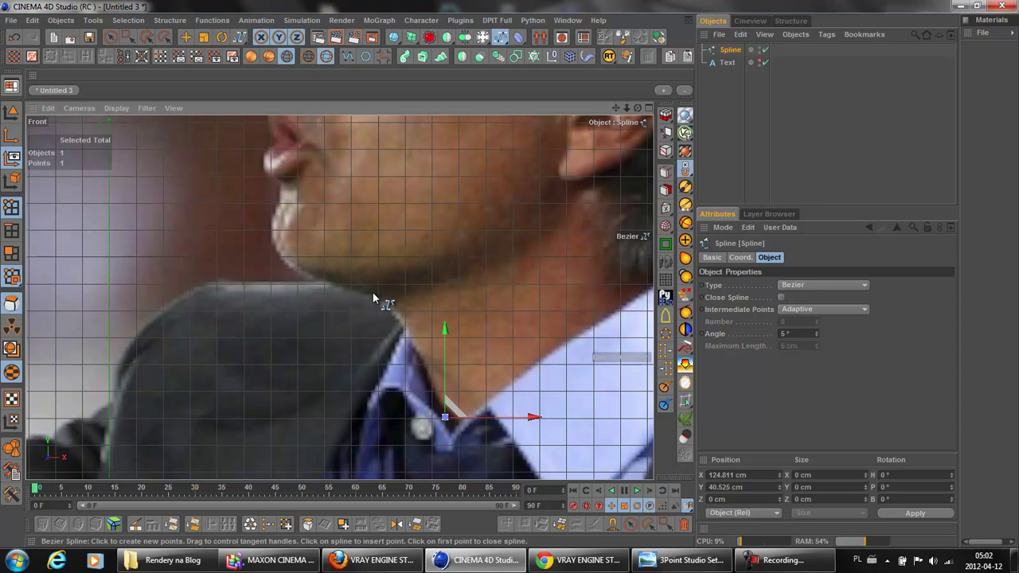
left_click_drag(372, 292, 396, 306)
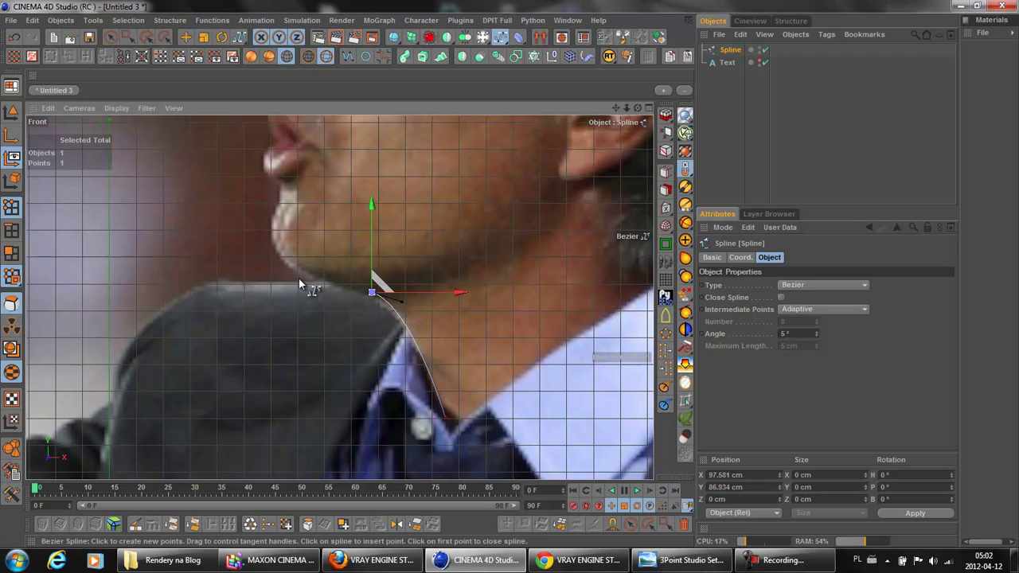
left_click_drag(271, 235, 285, 261)
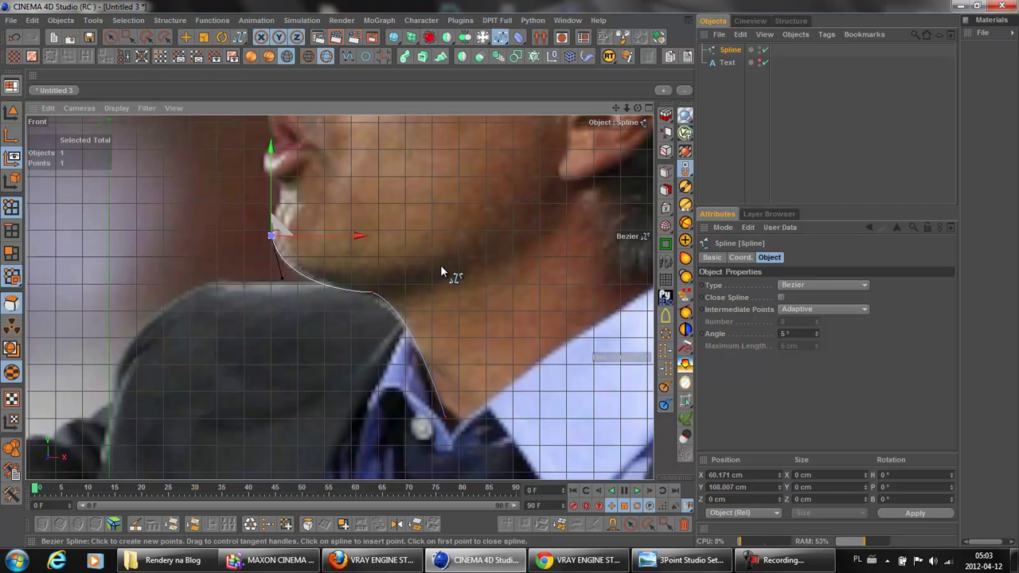
left_click_drag(616, 108, 597, 126)
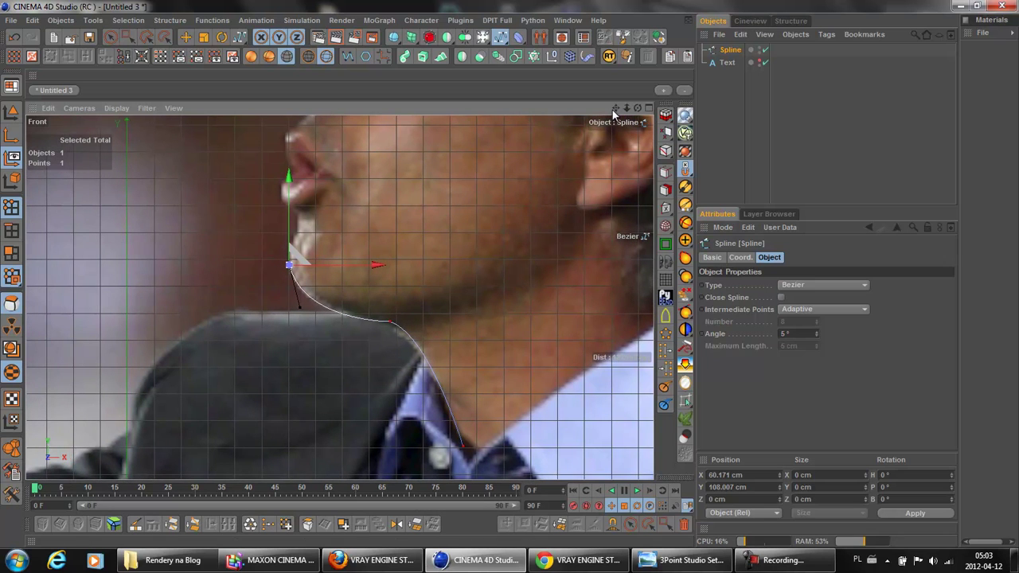
left_click_drag(614, 107, 625, 112)
scroll(515, 282, "up", 1)
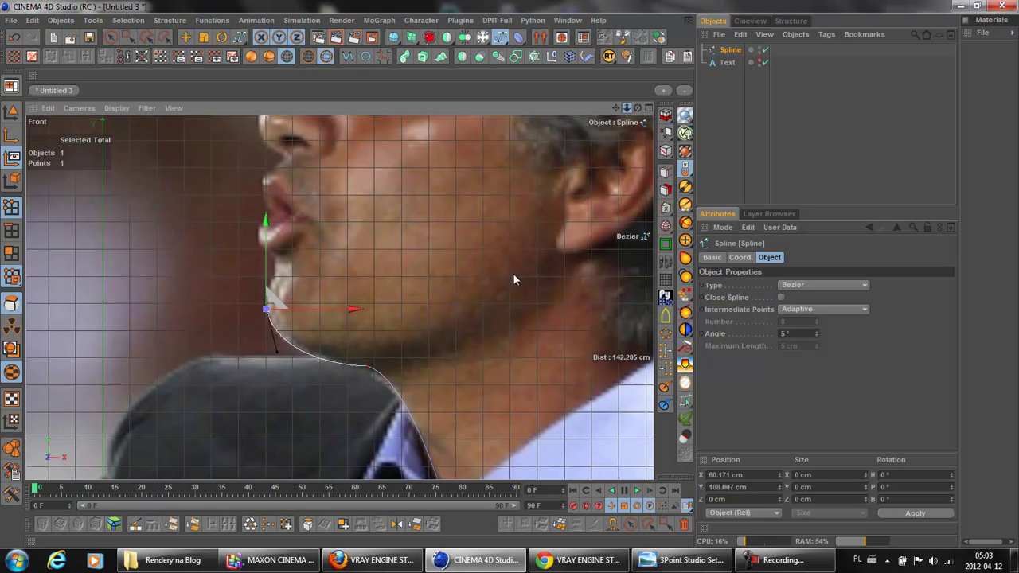
scroll(514, 282, "up", 2)
scroll(514, 282, "up", 2)
scroll(514, 283, "up", 1)
middle_click_drag(514, 282, 518, 282, "alt")
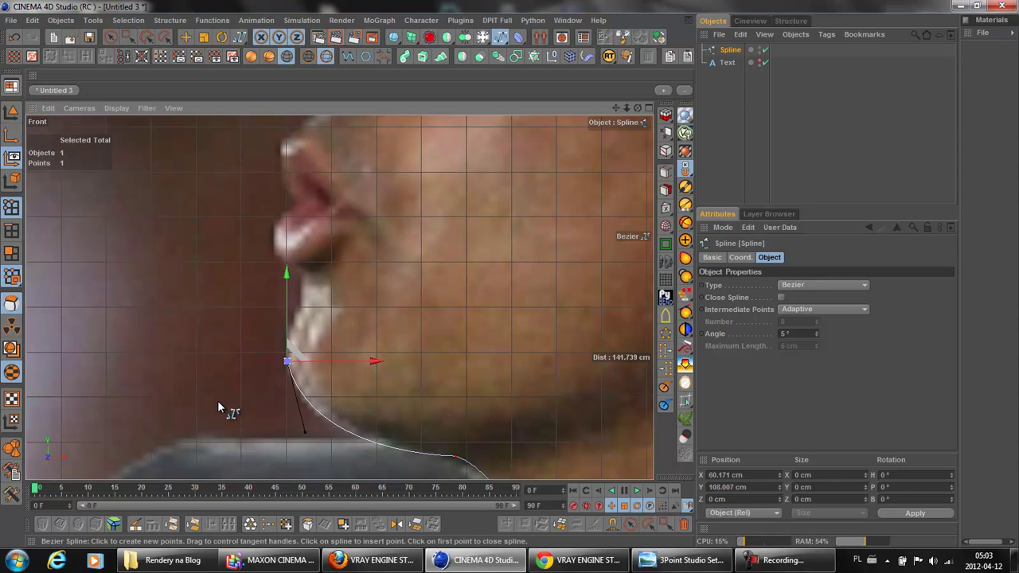
left_click_drag(286, 360, 298, 307)
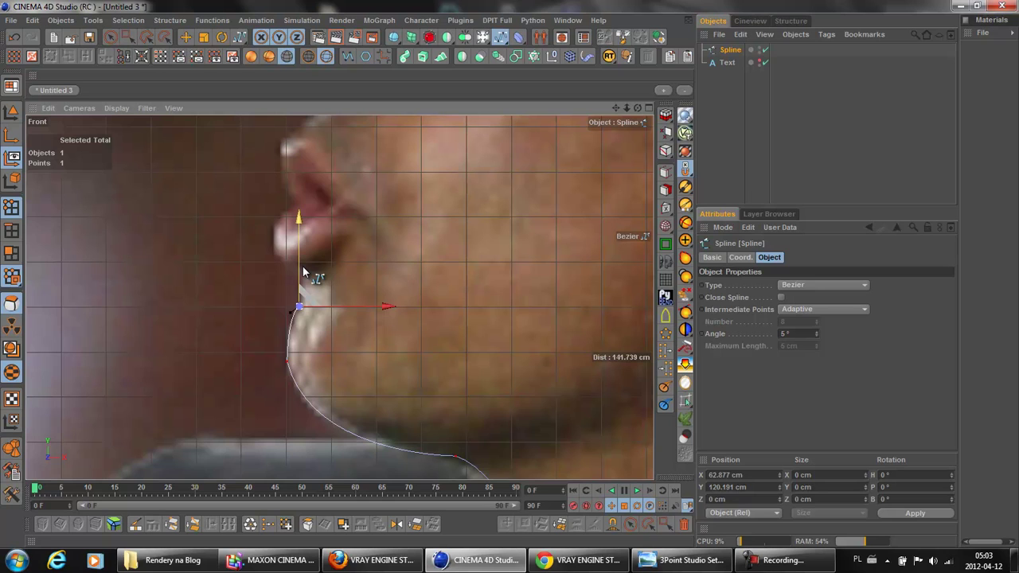
key("space")
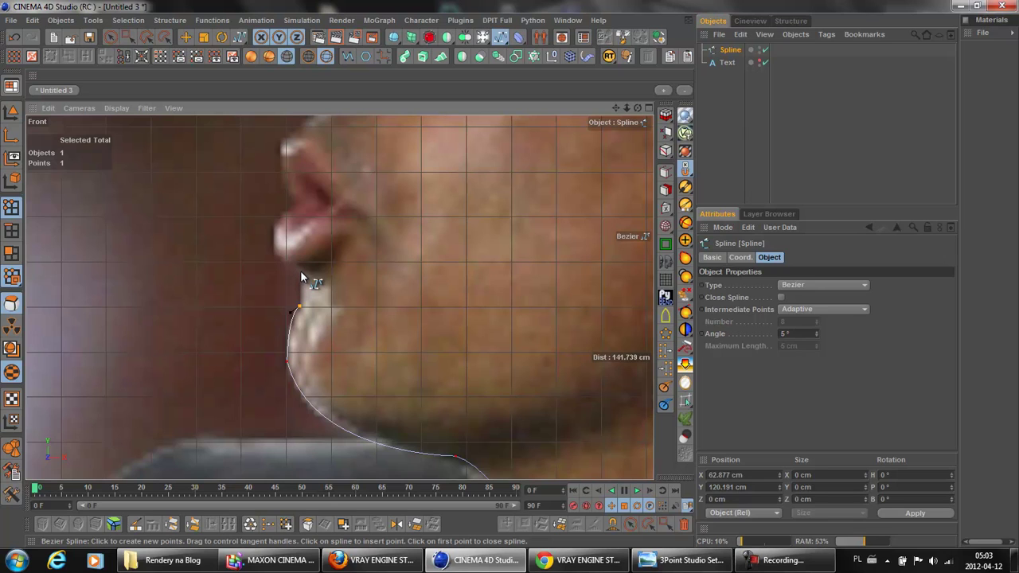
Add points around the lower lip, between the lips and at the upper lip.
left_click(300, 272)
left_click(271, 227)
left_click_drag(271, 239, 268, 256)
left_click(295, 203)
left_click(281, 142)
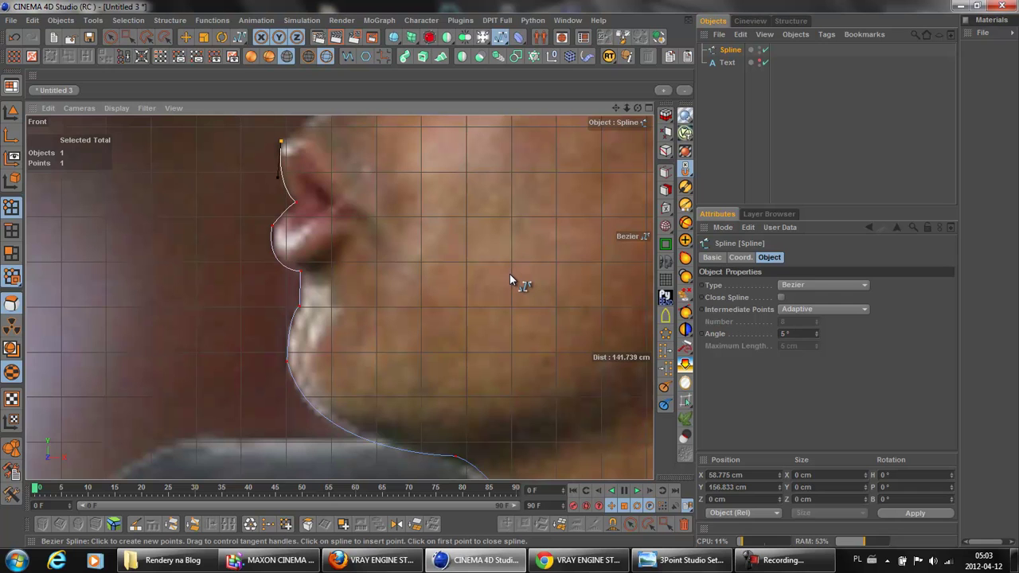
Trace the nose from under the nose, around the tip, and up the bridge.
mouse_move(615, 110)
left_mouse_down()
mouse_move(509, 284)
mouse_move(518, 282)
left_mouse_up()
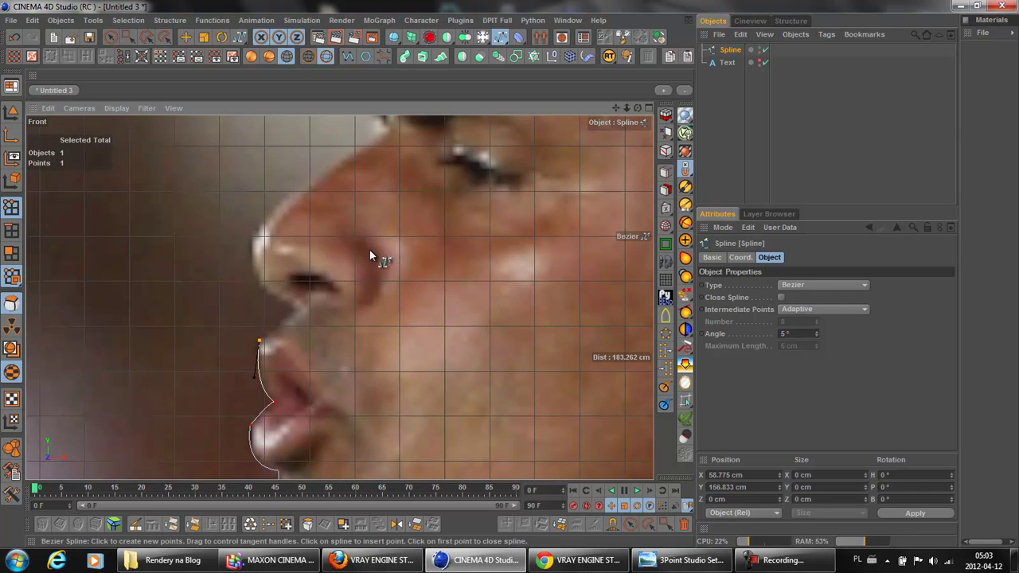
left_click(293, 309)
left_click_drag(252, 238, 253, 288)
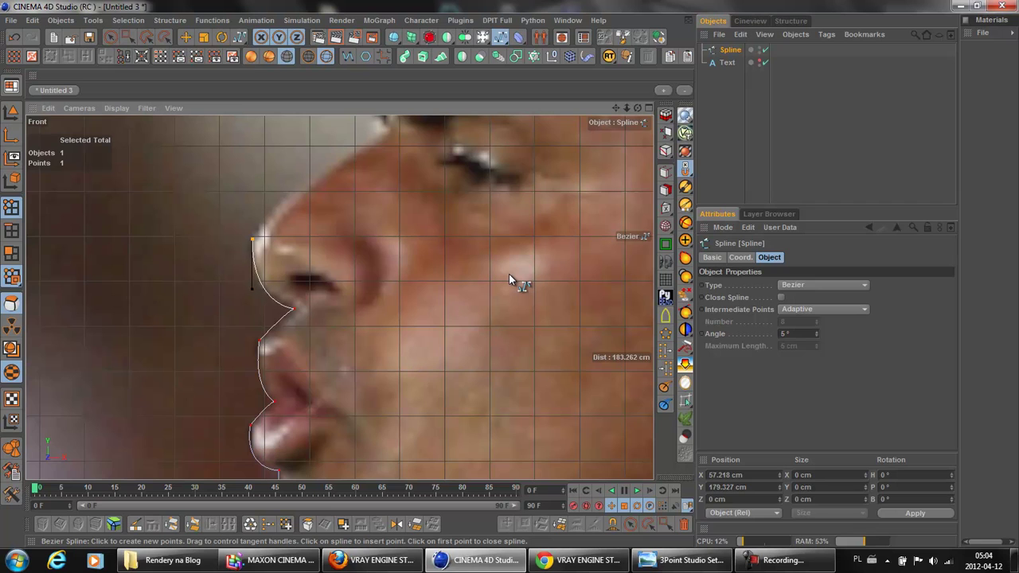
left_click_drag(386, 135, 320, 162)
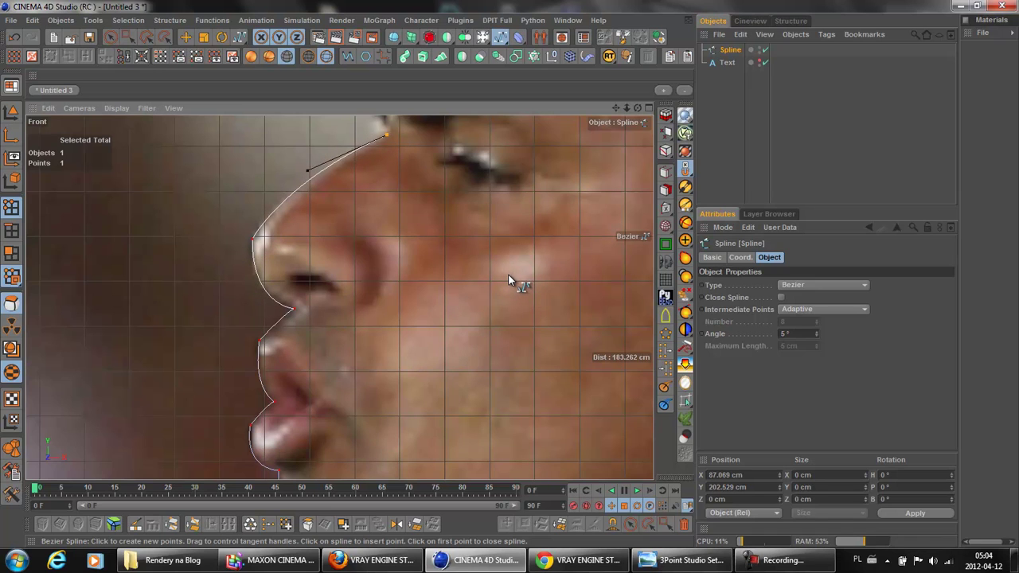
left_click_drag(320, 162, 283, 191)
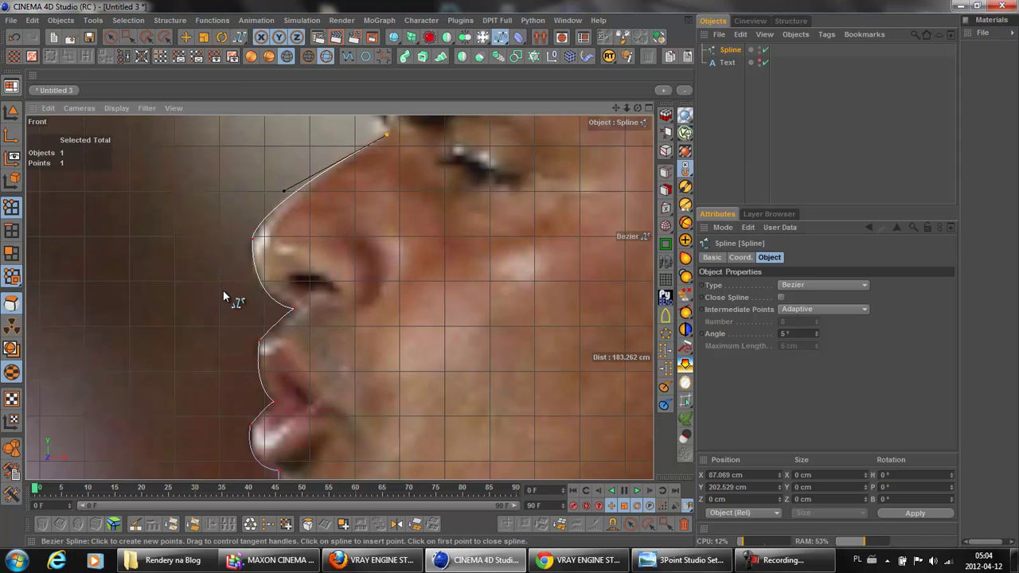
Continue the outline over the brow, forehead and hairline to the top of the hair.
middle_click_drag(510, 279, 518, 282)
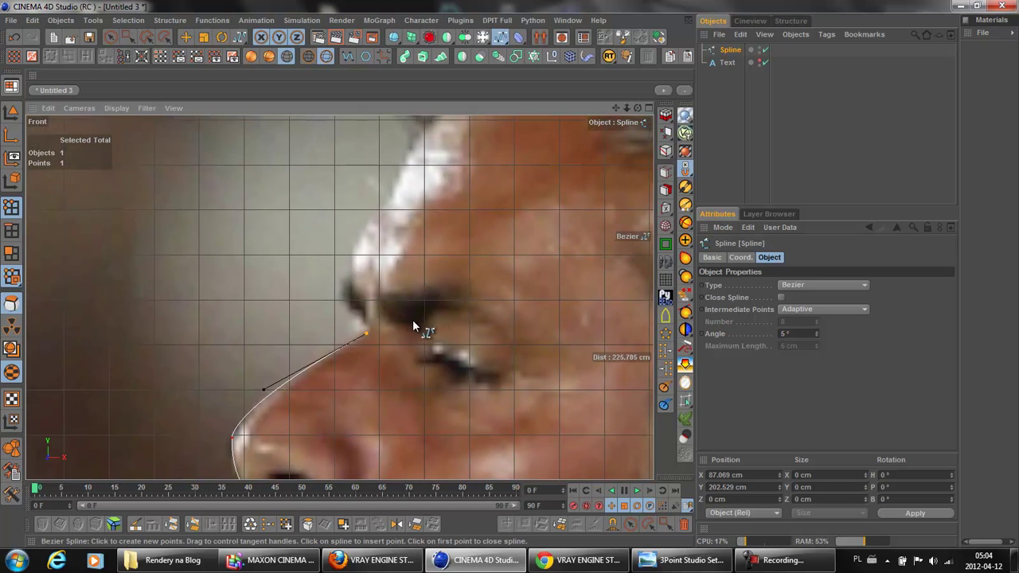
left_click(366, 304)
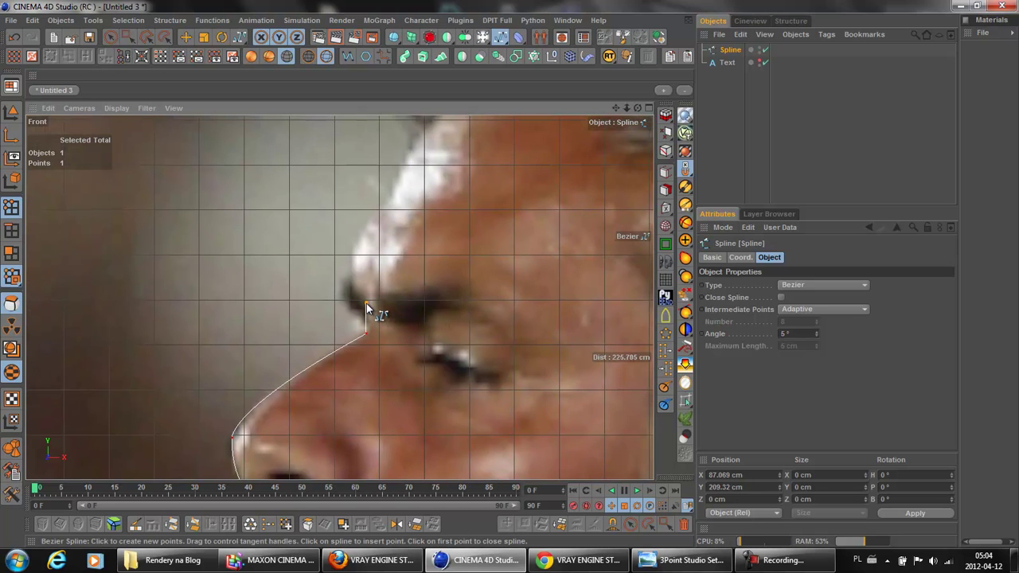
left_click(350, 263)
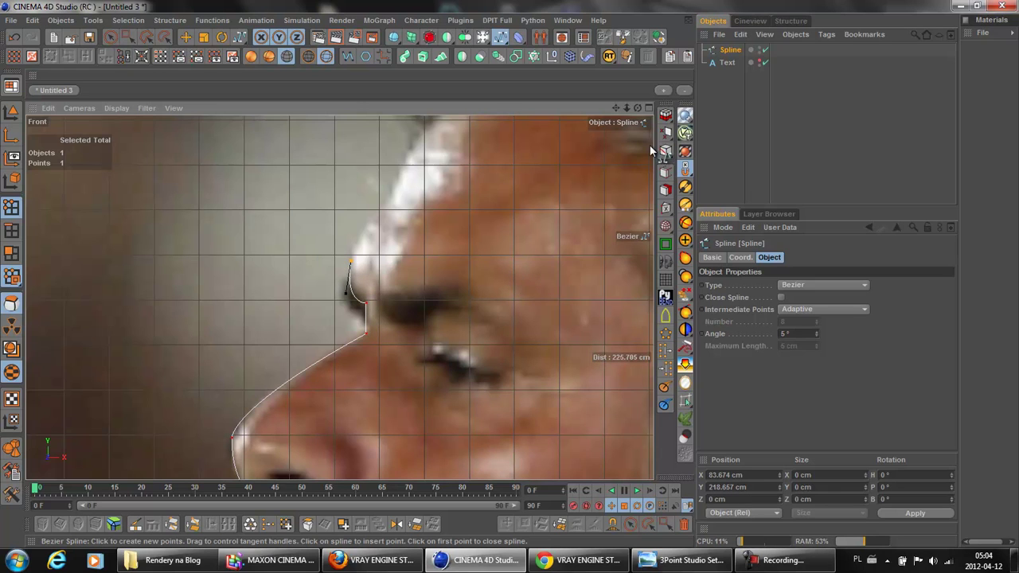
middle_click_drag(510, 279, 498, 300)
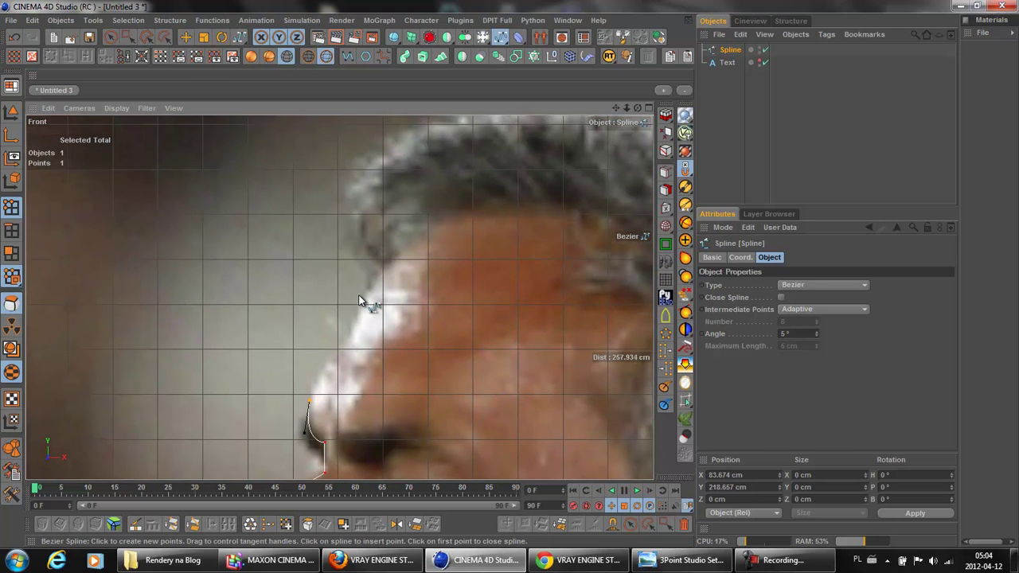
left_click(384, 266)
left_click_drag(430, 122, 479, 105)
left_click_drag(508, 281, 518, 282)
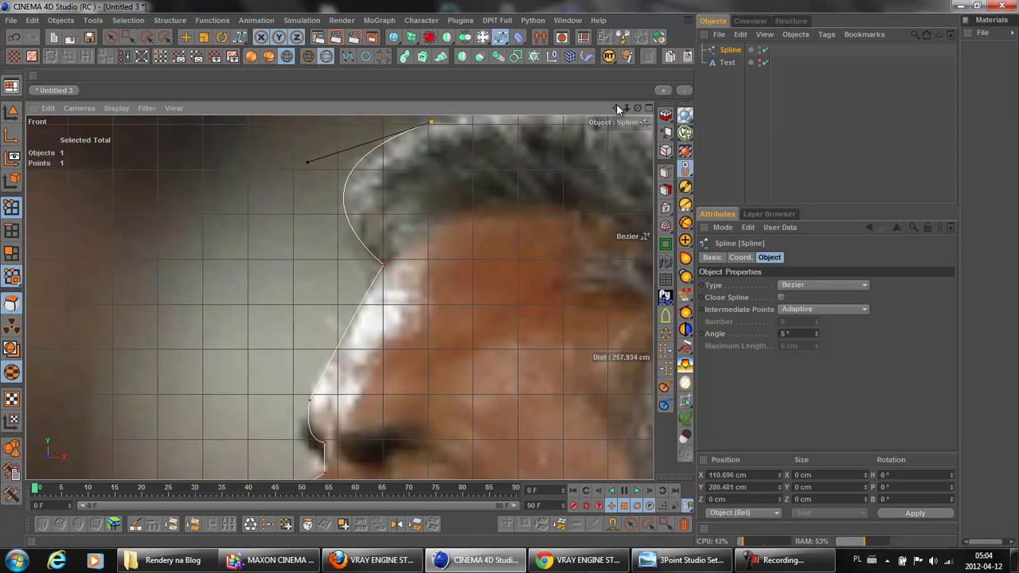
left_click_drag(618, 108, 719, 181)
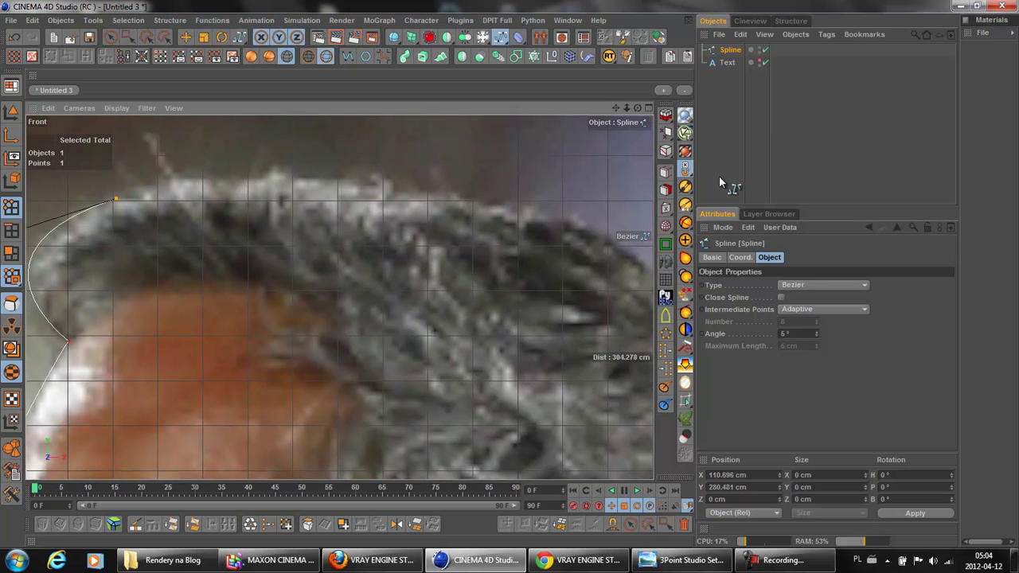
left_click_drag(475, 206, 512, 280)
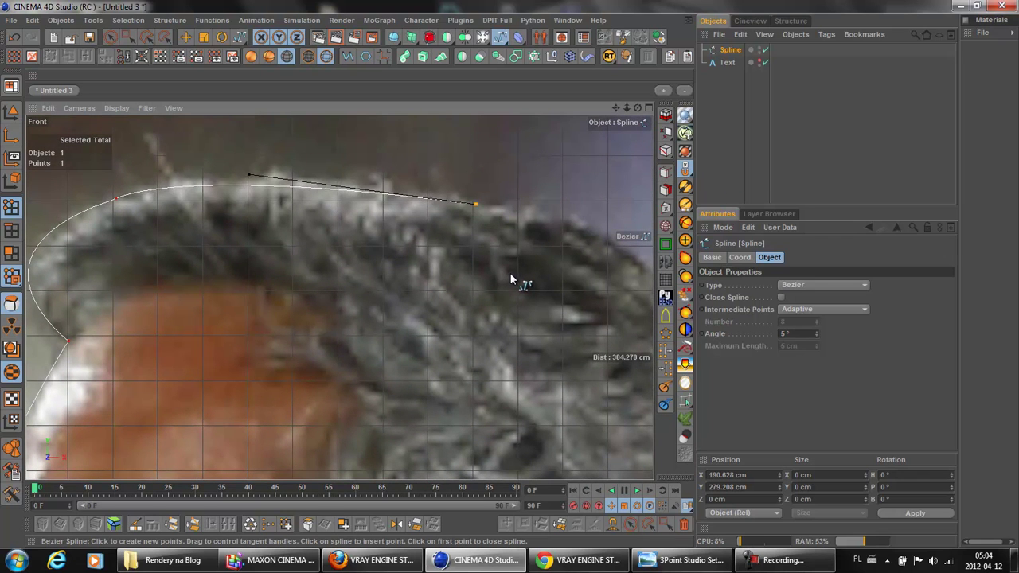
left_click_drag(626, 108, 661, 135)
Trace the curve over the back of the hair and down the back of the head.
scroll(536, 217, "down", 2)
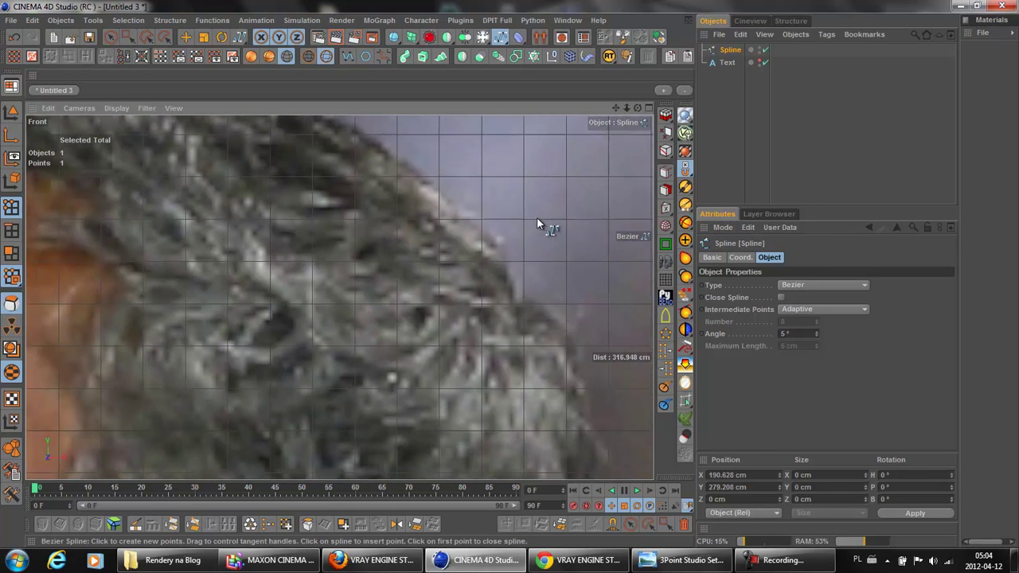
scroll(535, 225, "down", 2)
scroll(539, 231, "down", 2)
scroll(539, 233, "down", 1)
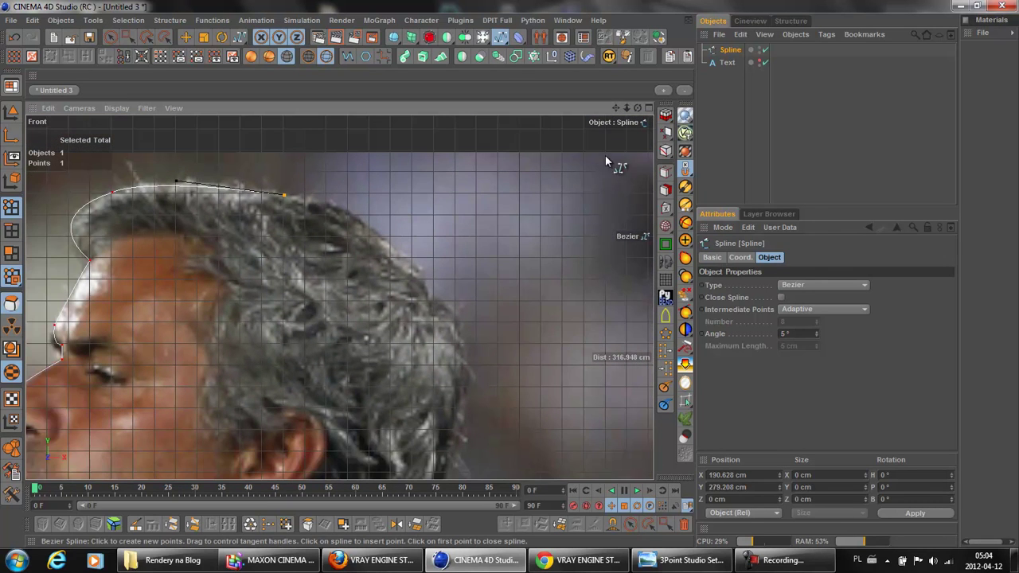
mouse_move(616, 107)
left_mouse_down()
mouse_move(498, 283)
mouse_move(514, 280)
left_mouse_up()
left_click_drag(616, 108, 645, 237)
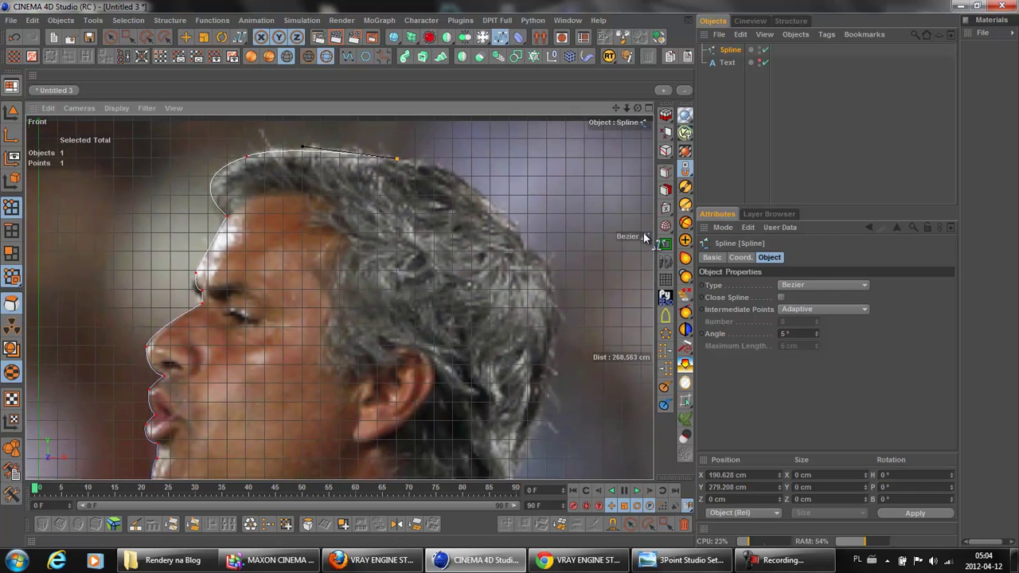
left_click_drag(518, 238, 511, 280)
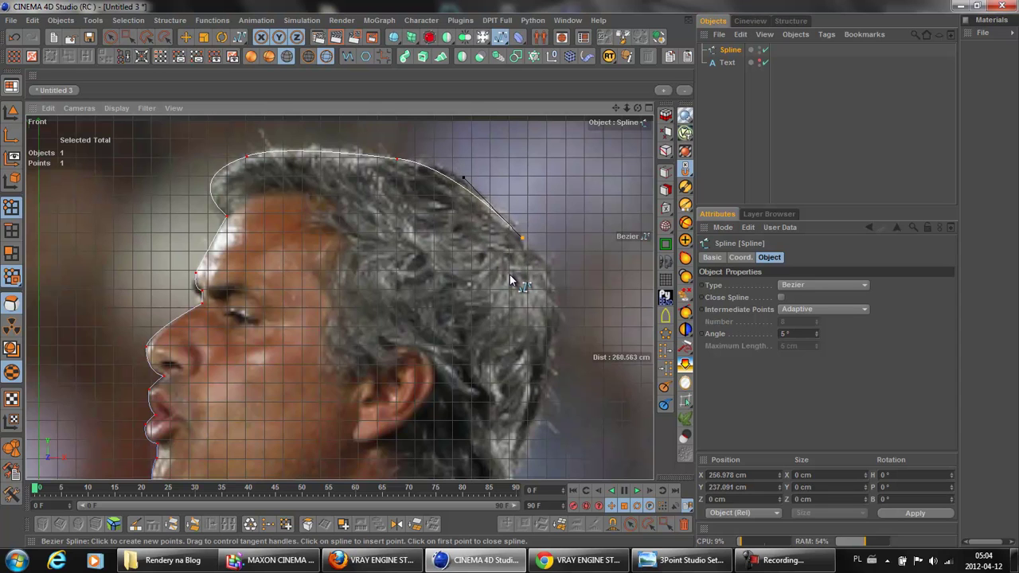
left_click_drag(511, 280, 512, 280)
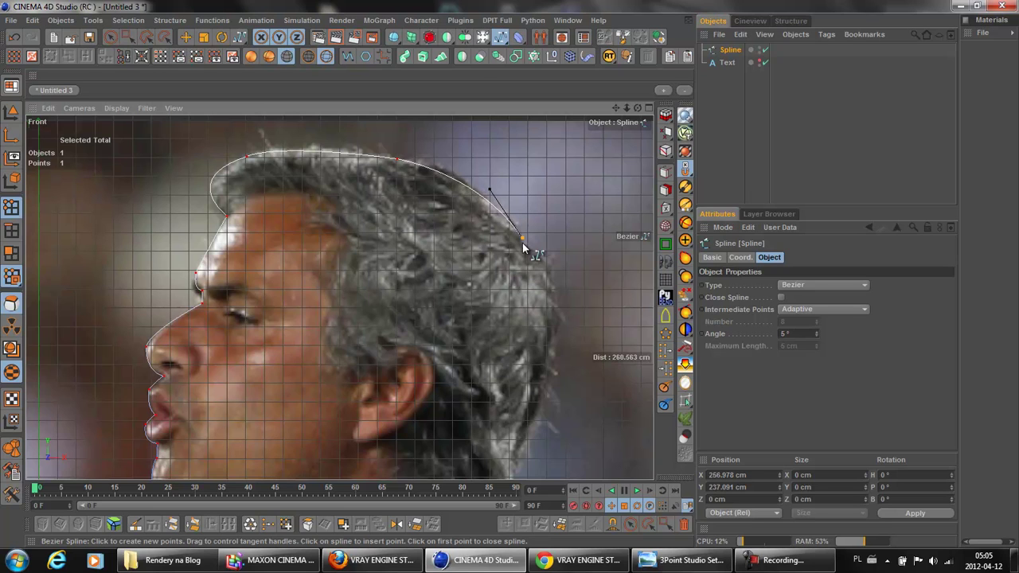
left_click(525, 255)
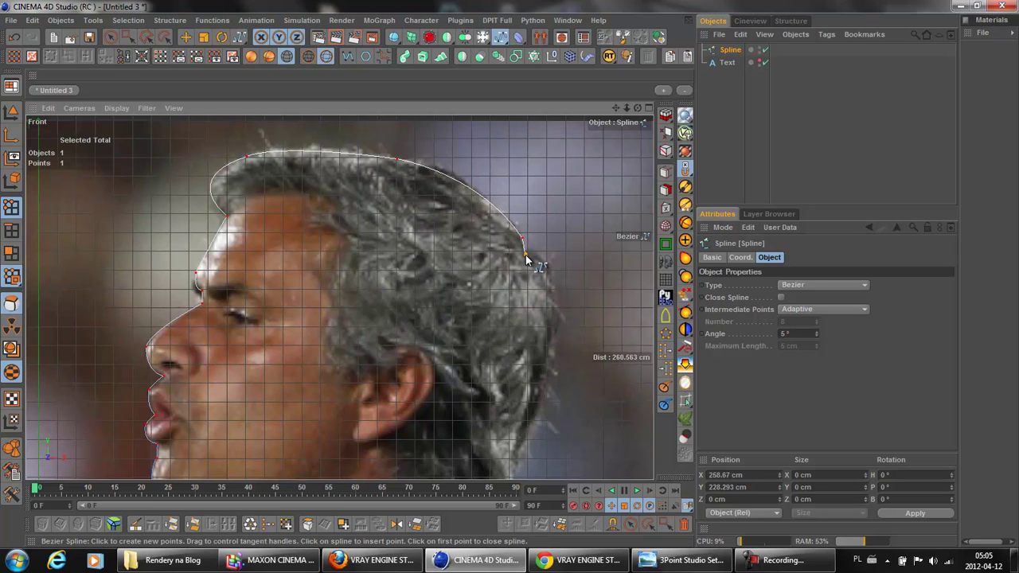
mouse_move(511, 280)
left_mouse_down()
mouse_move(539, 407)
mouse_move(557, 367)
left_mouse_up()
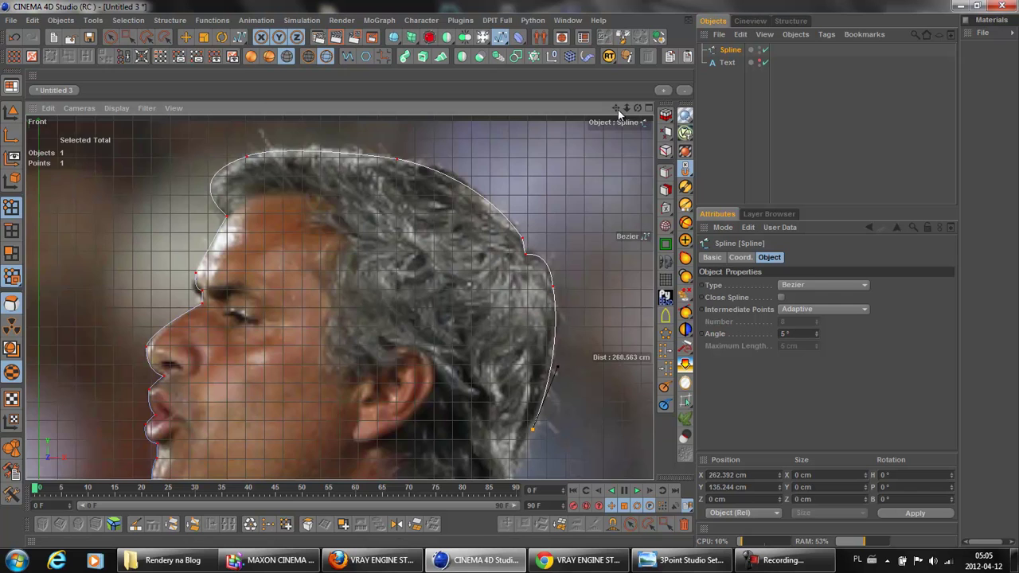
Add points down the back of the neck, across the collar and onto the shirt.
left_click_drag(618, 110, 617, 109)
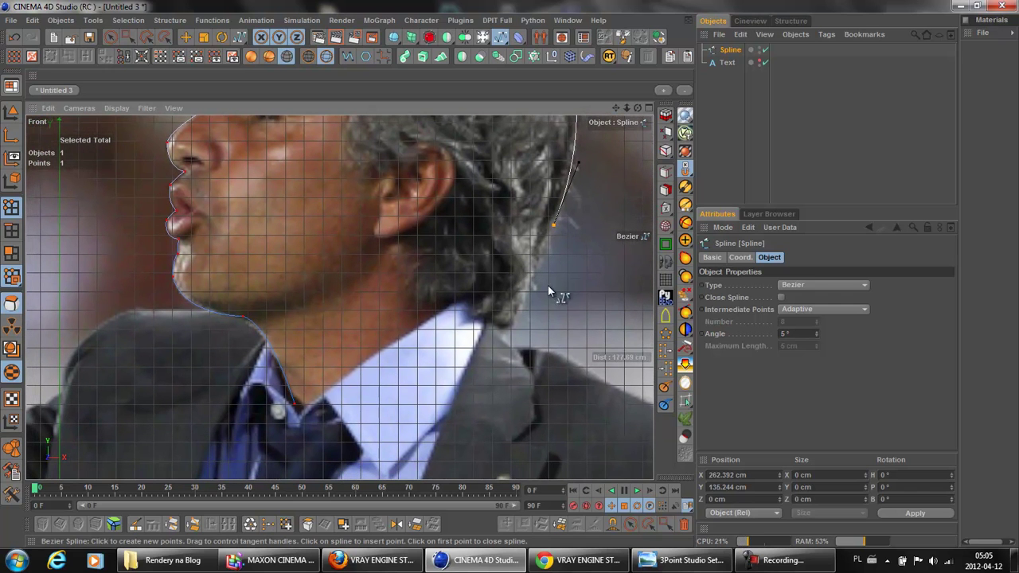
left_click(515, 318)
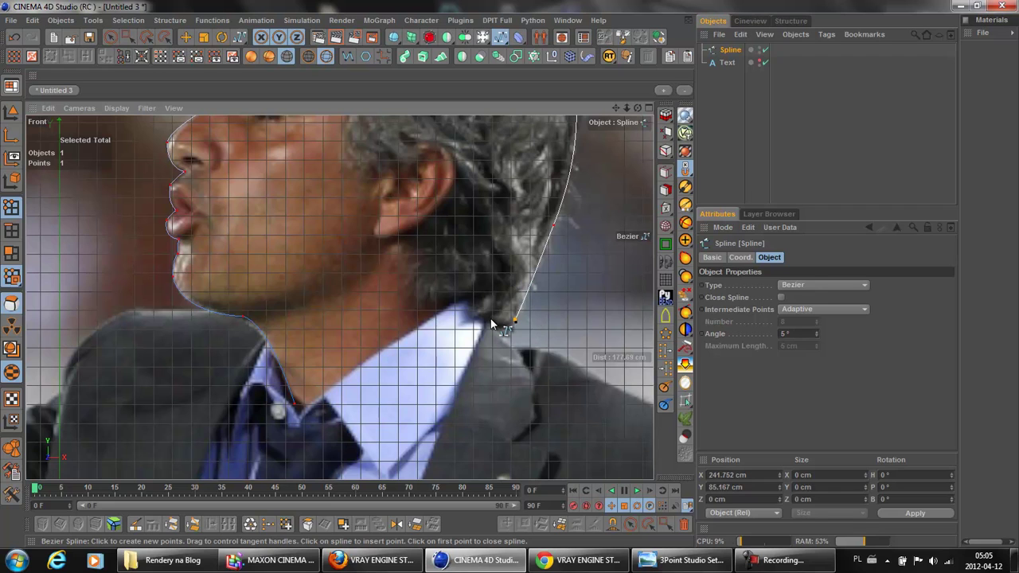
left_click_drag(491, 322, 510, 278)
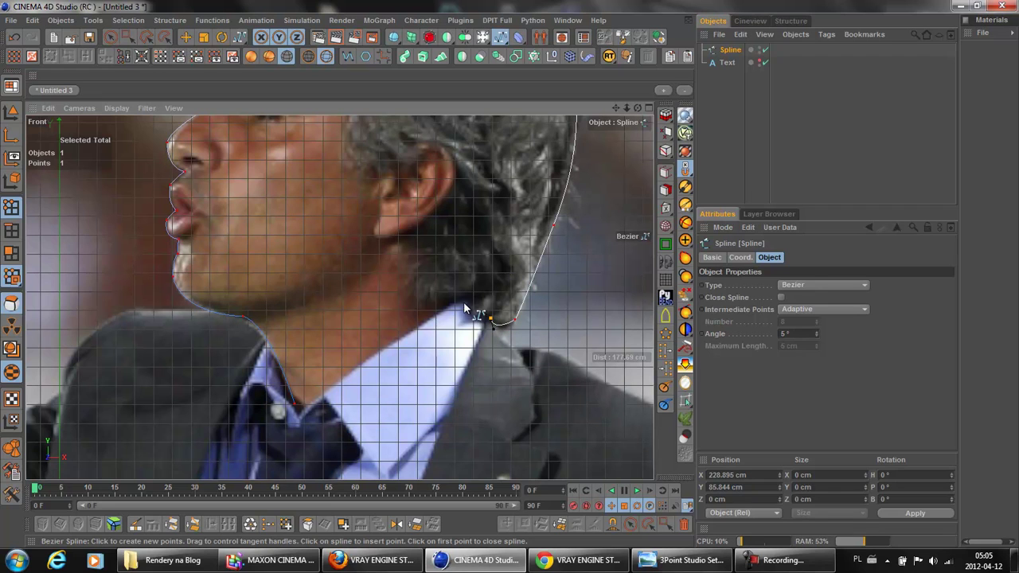
left_click(305, 404)
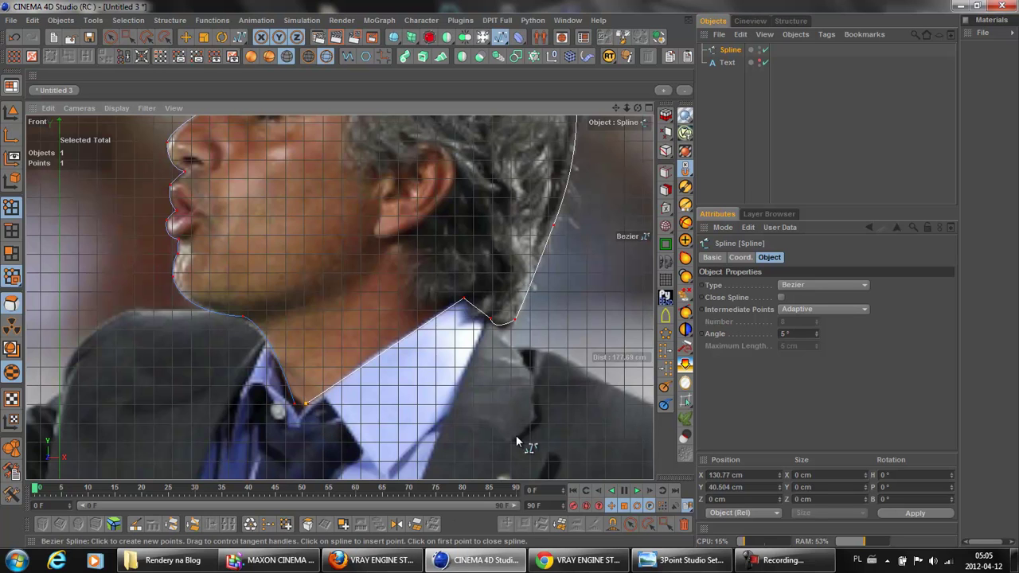
Enable Close Spline on the face outline and make the Face text visible again.
left_click(781, 297)
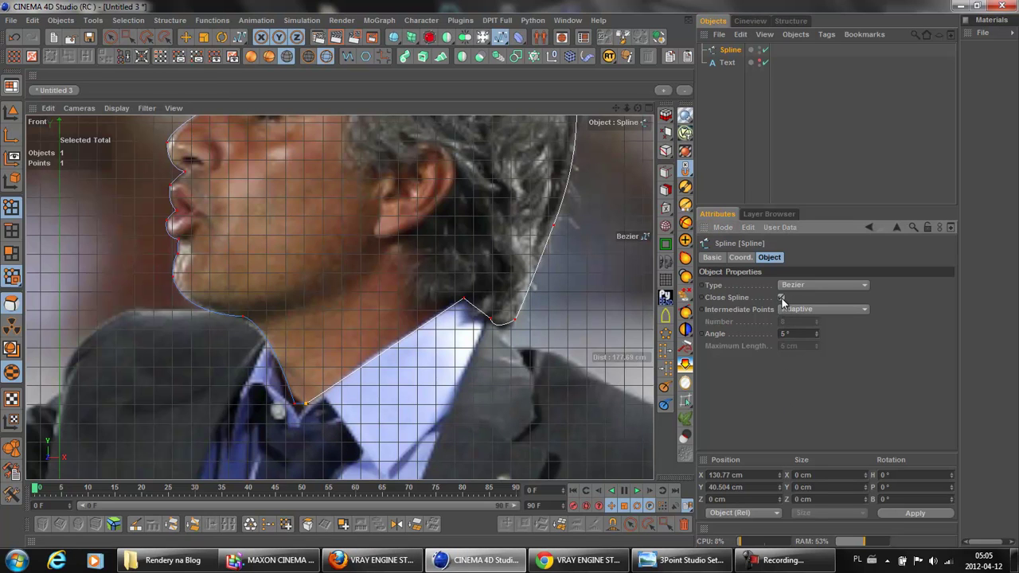
left_click_drag(619, 109, 590, 207)
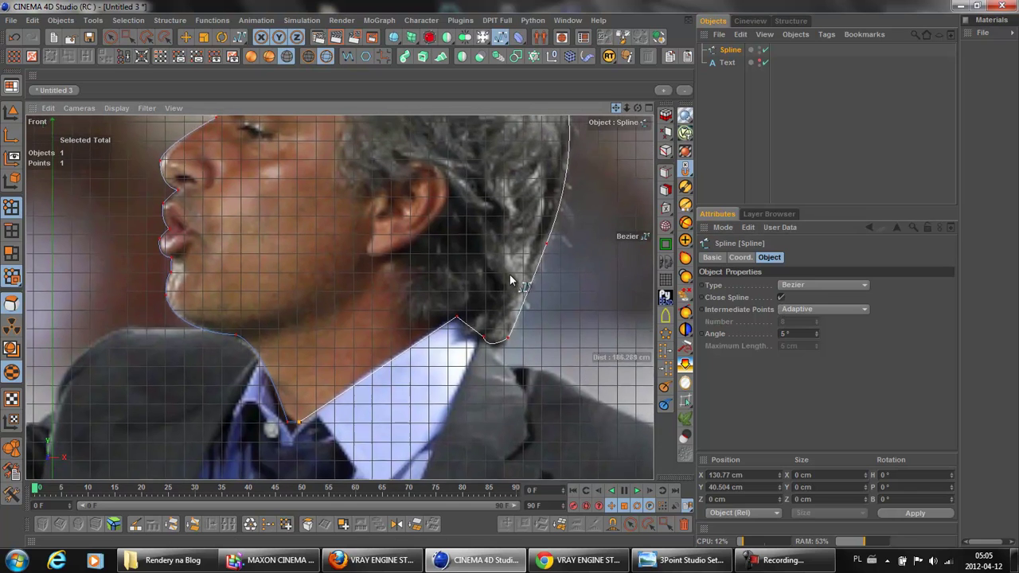
scroll(590, 204, "down", 2)
scroll(590, 199, "down", 2)
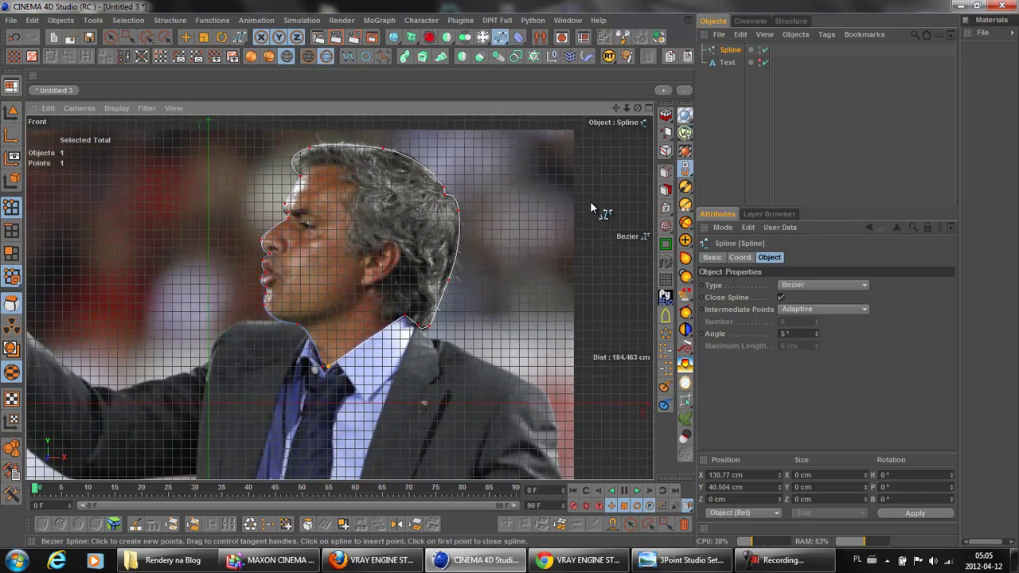
scroll(590, 201, "down", 1)
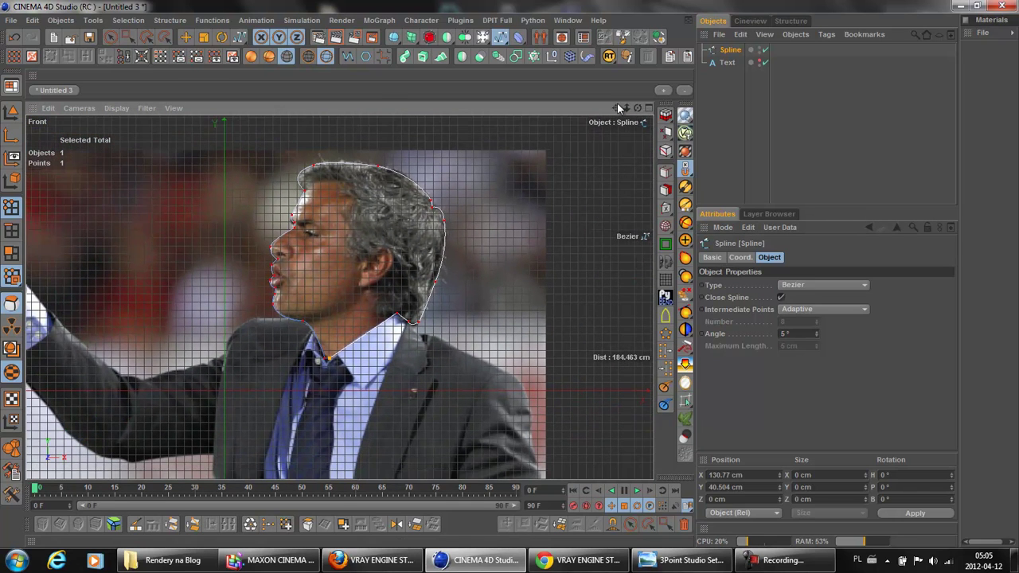
left_click_drag(619, 108, 678, 131)
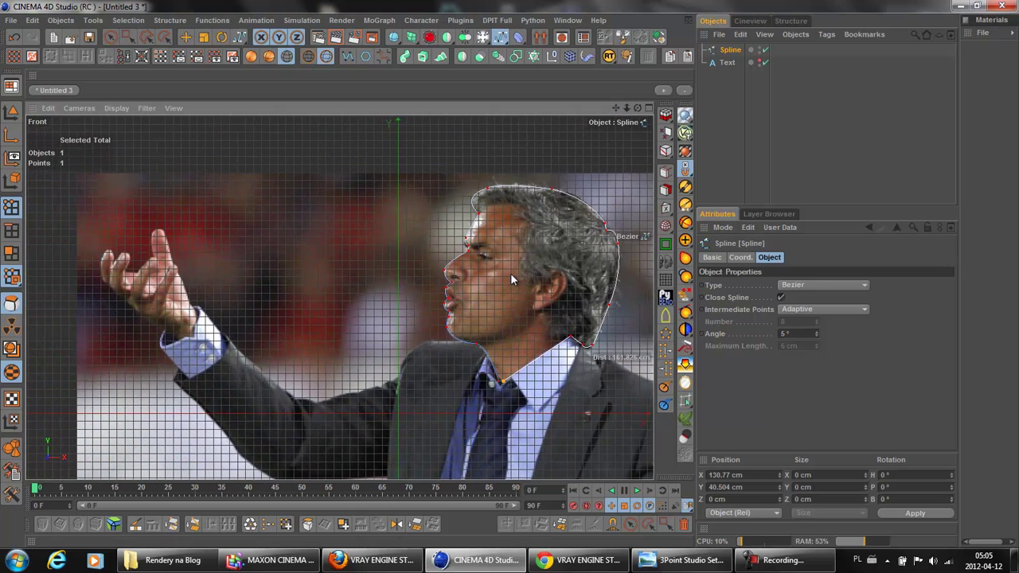
left_click(761, 63)
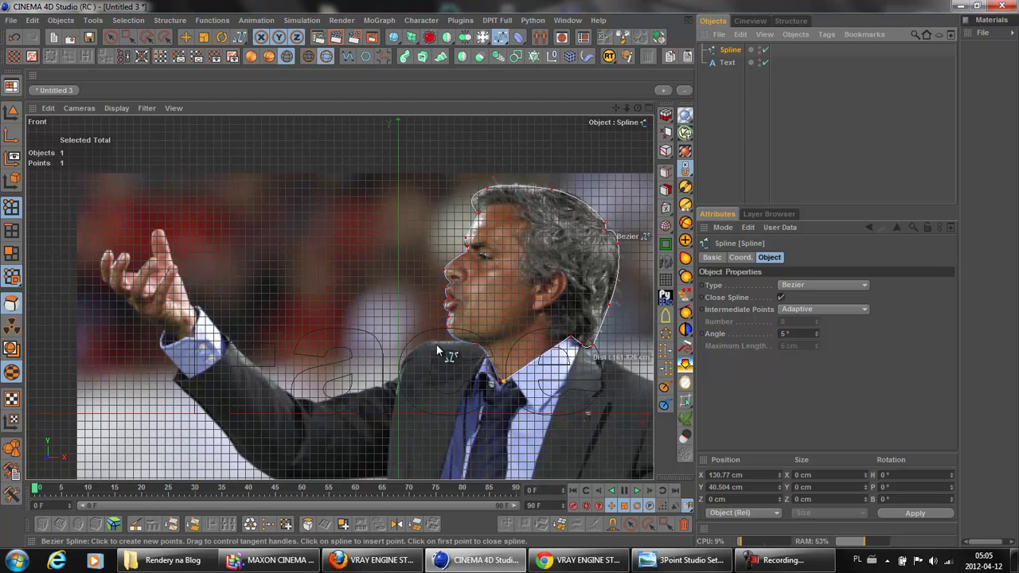
scroll(439, 352, "down", 2)
scroll(449, 355, "down", 1)
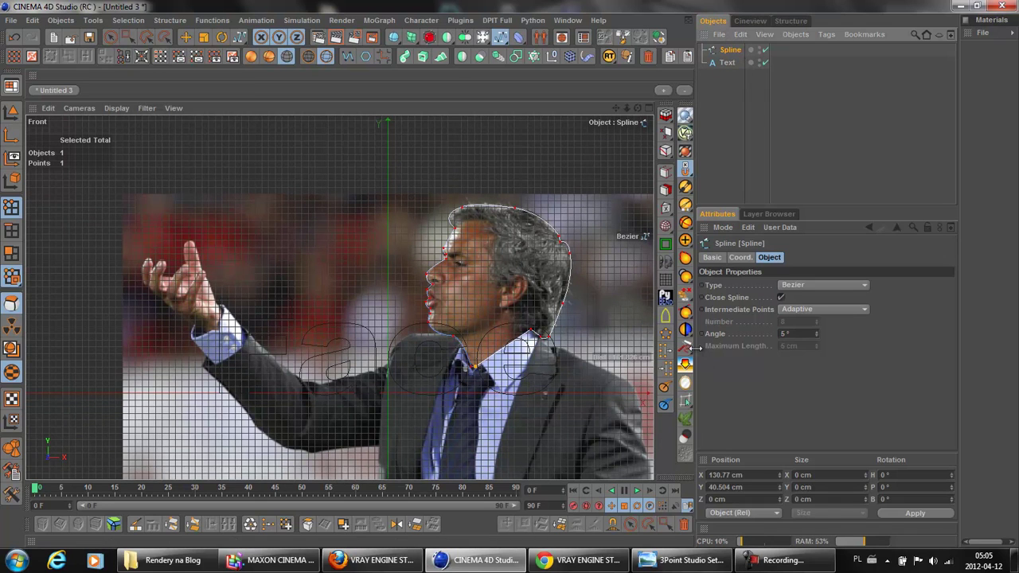
Deselect the spline point and turn off Show Picture to hide the reference photo.
key("shift+v")
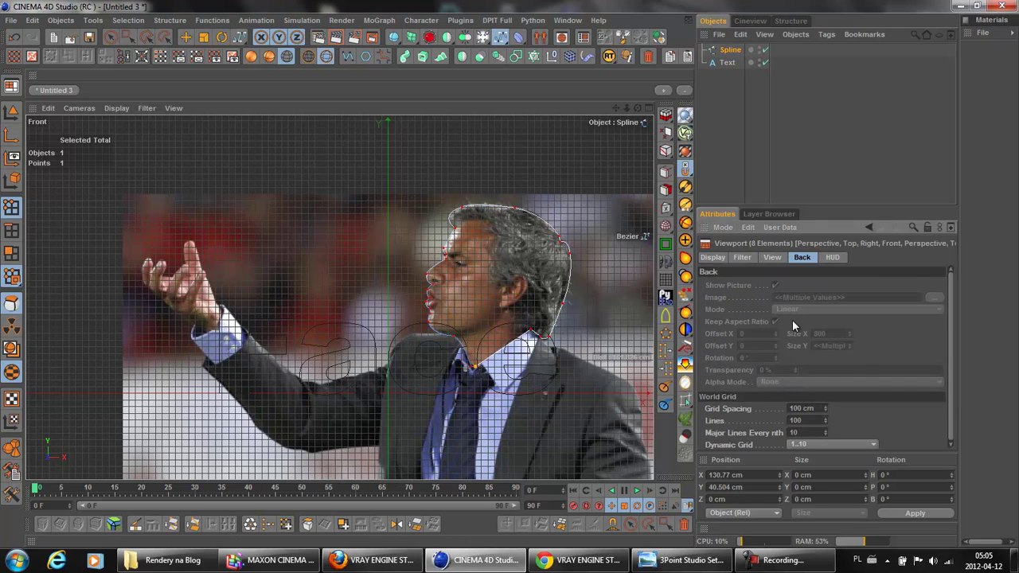
left_click(111, 38)
left_click(592, 315)
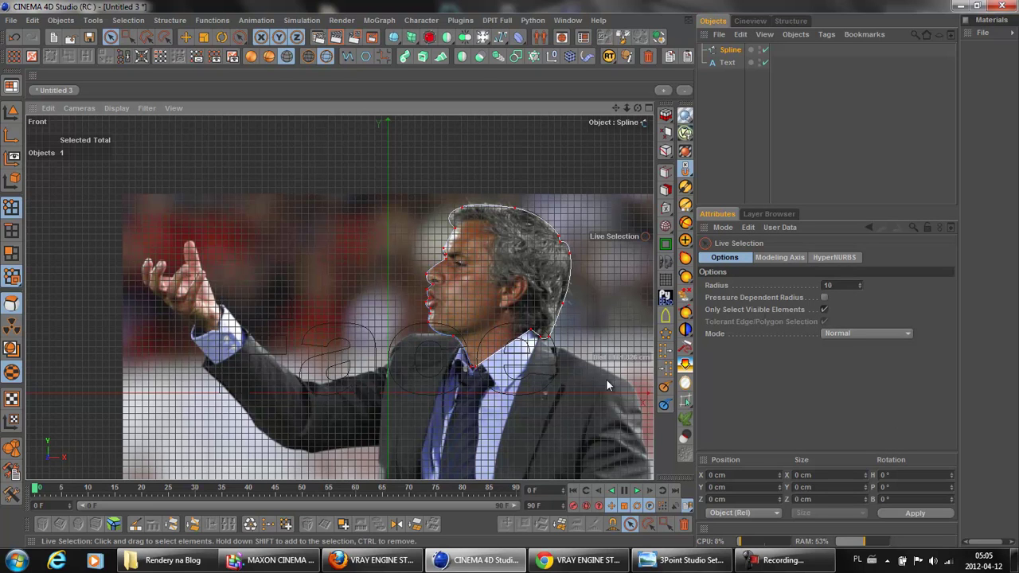
key("Return")
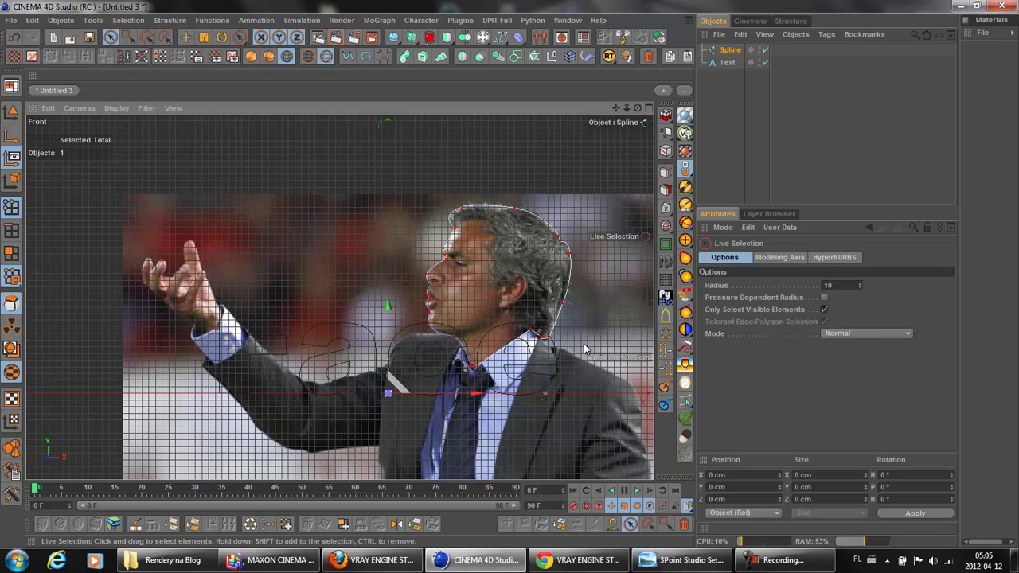
key("shift+v")
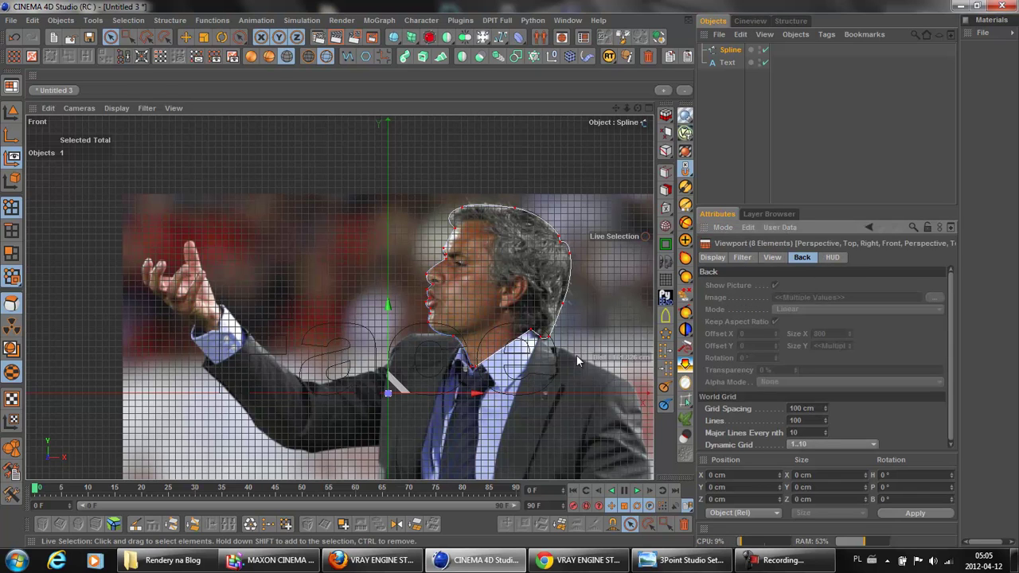
left_click(775, 286)
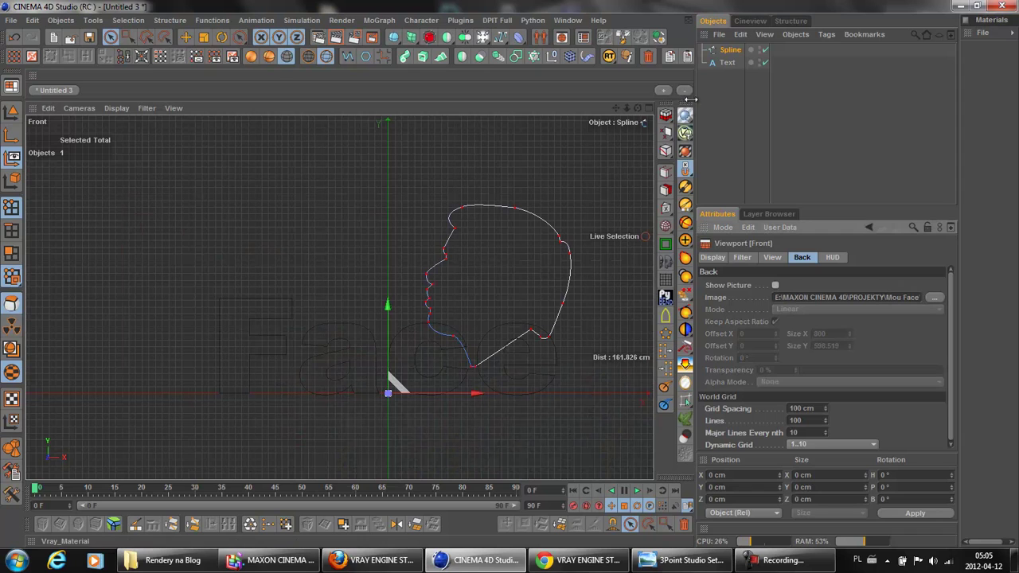
scroll(515, 216, "down", 1)
scroll(516, 216, "down", 1)
Select the face spline and rotate it H -180° so it faces the other way.
left_click(730, 50)
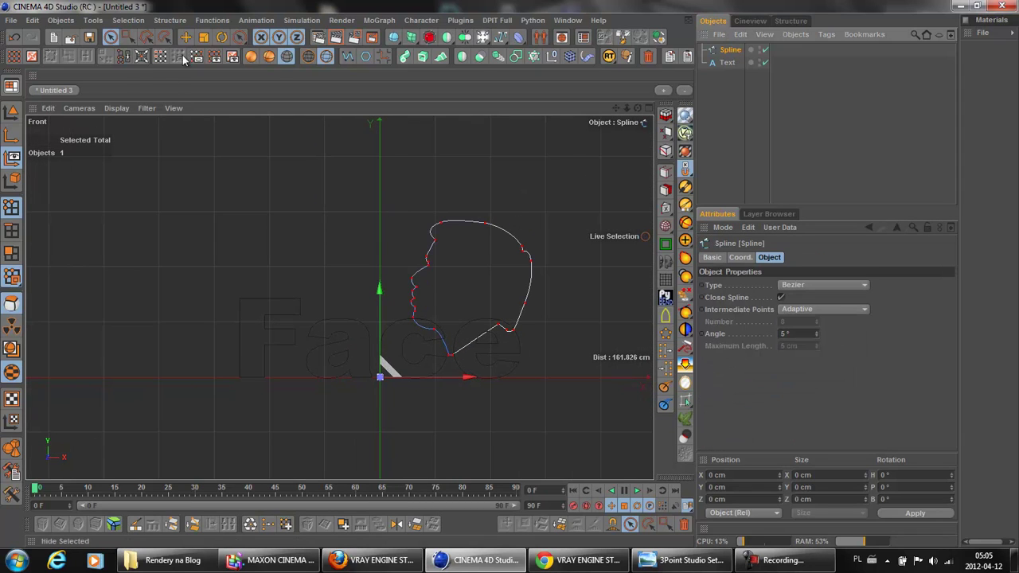
left_click(221, 37)
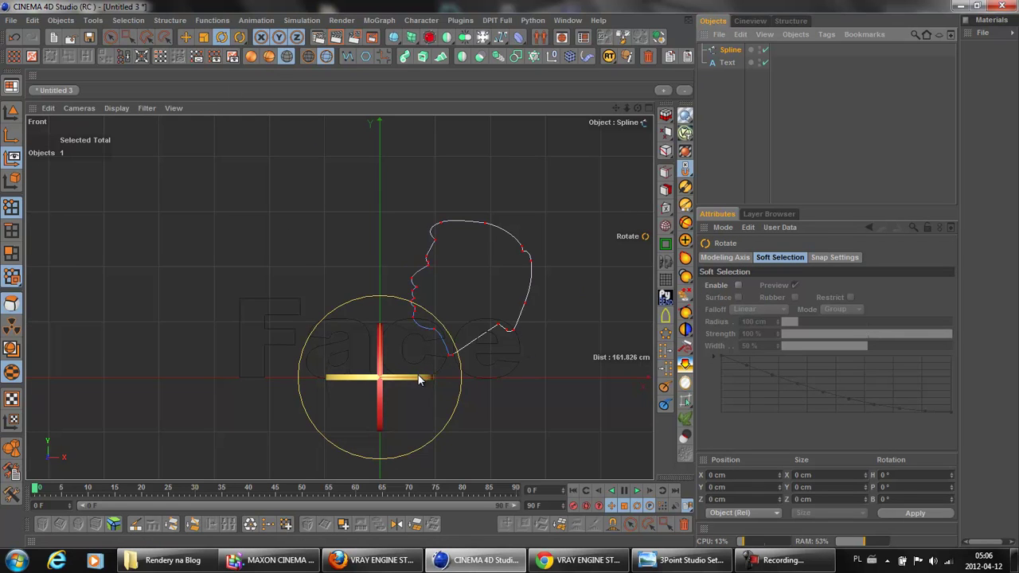
left_click(11, 111)
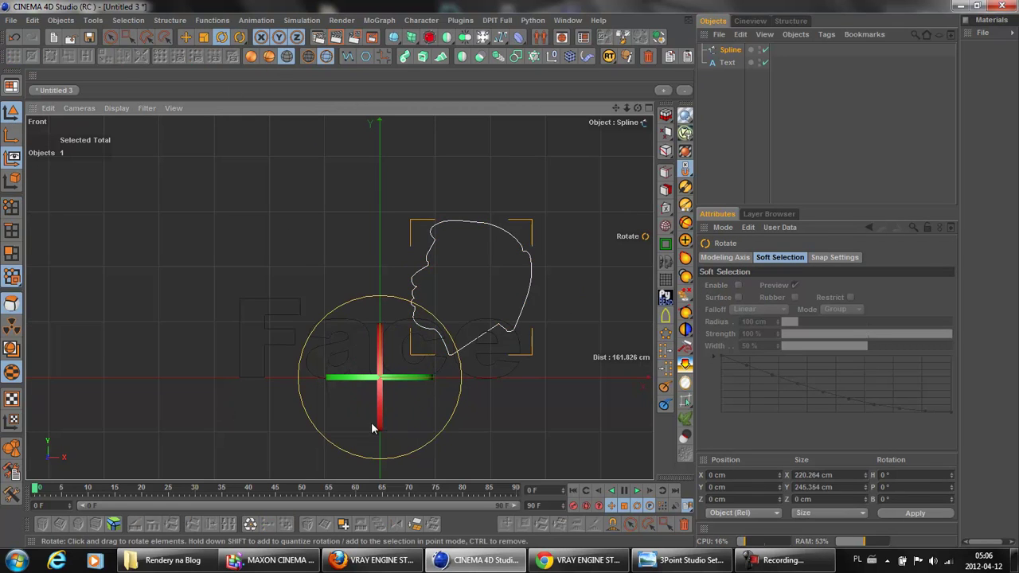
left_click_drag(400, 379, 290, 381)
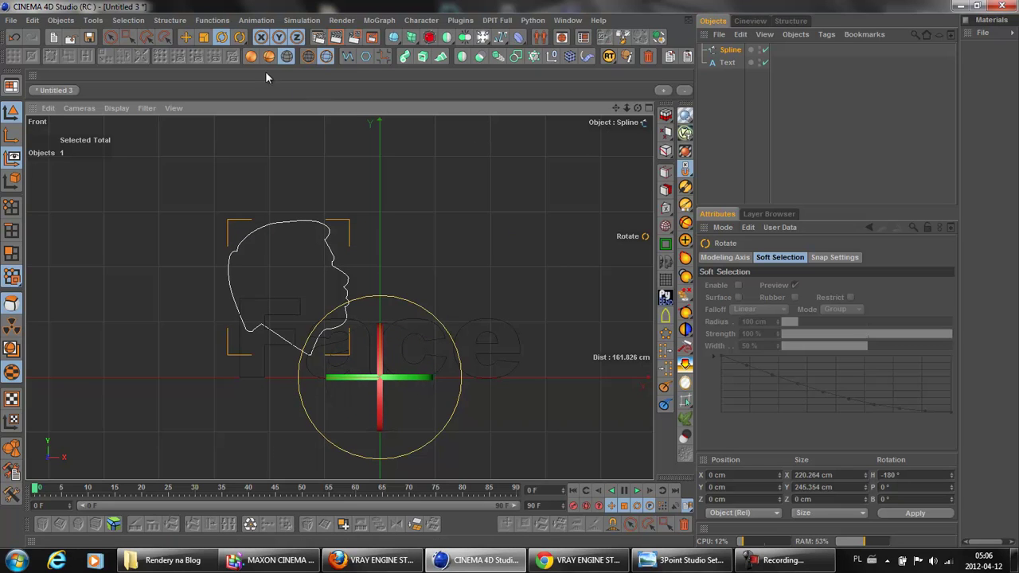
Scale the face outline down and move it to the left of the F.
left_click(204, 37)
mouse_move(615, 113)
left_mouse_down()
mouse_move(514, 278)
mouse_move(521, 212)
mouse_move(483, 227)
mouse_move(511, 280)
left_mouse_up()
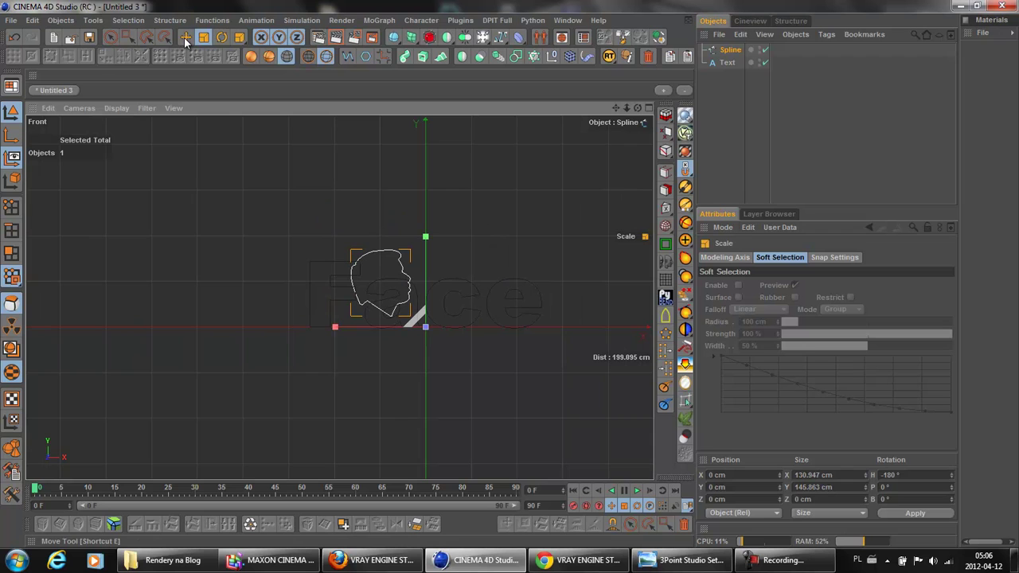
key("e")
left_click_drag(327, 330, 336, 330)
scroll(337, 329, "up", 2)
scroll(341, 330, "up", 2)
left_click_drag(208, 362, 226, 356)
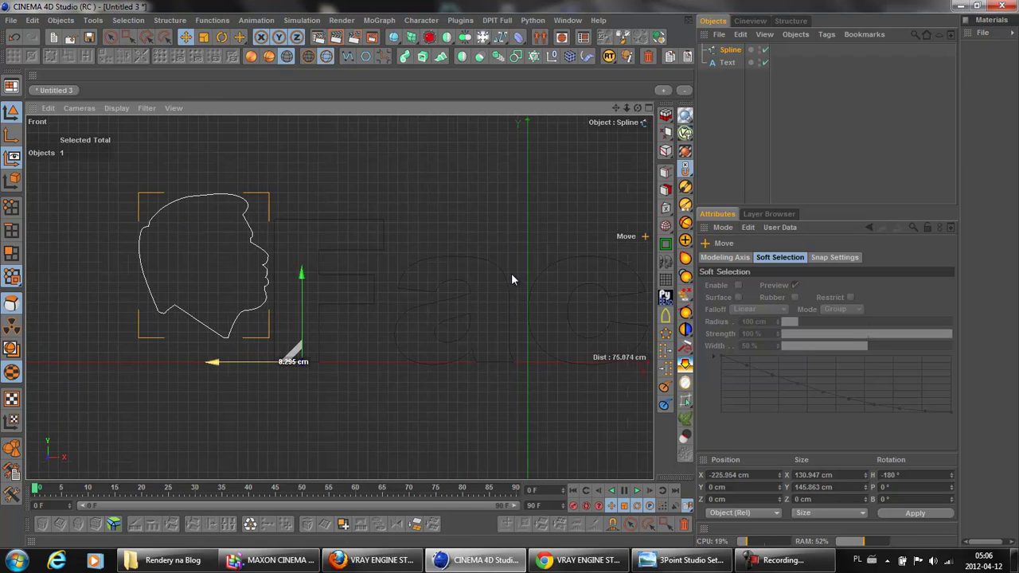
left_click_drag(325, 273, 329, 301)
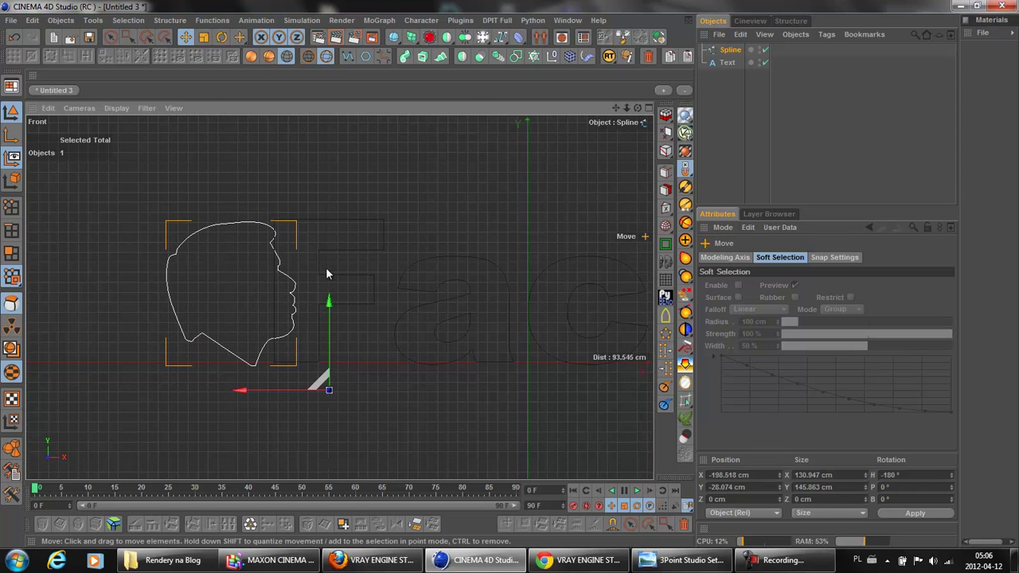
Refine its size, tilt it -6.5° and place it at X -197.36 cm beside the F.
key("t")
left_click_drag(510, 280, 509, 280)
key("e")
left_click_drag(243, 358, 250, 358)
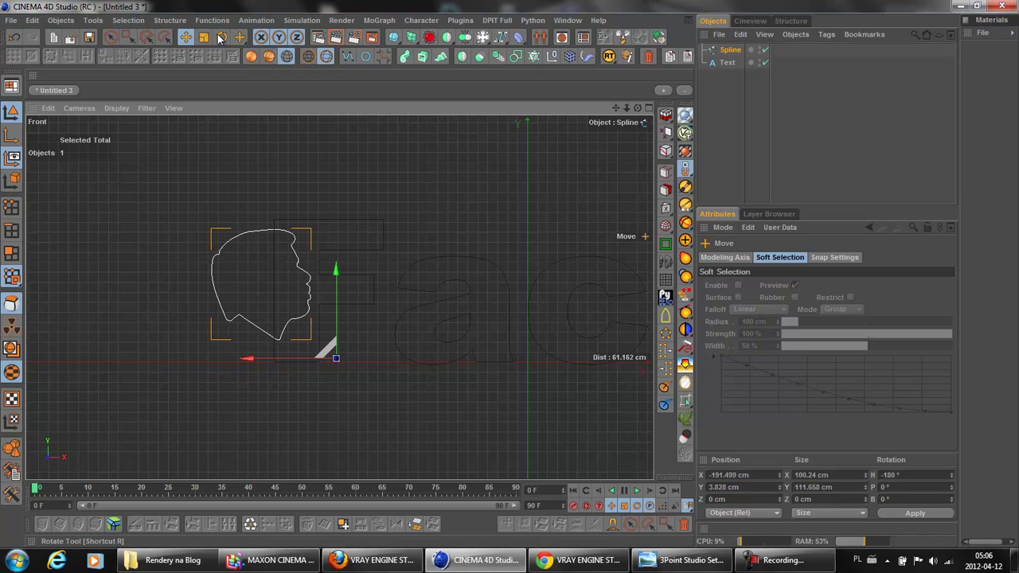
key("r")
left_click_drag(353, 311, 361, 313)
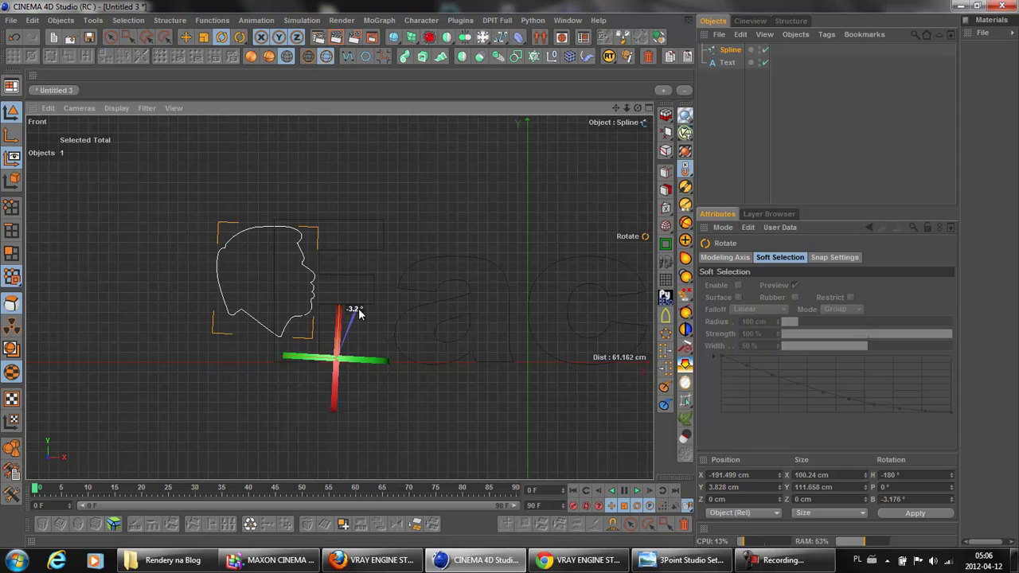
left_click(186, 37)
left_click_drag(510, 276, 510, 274)
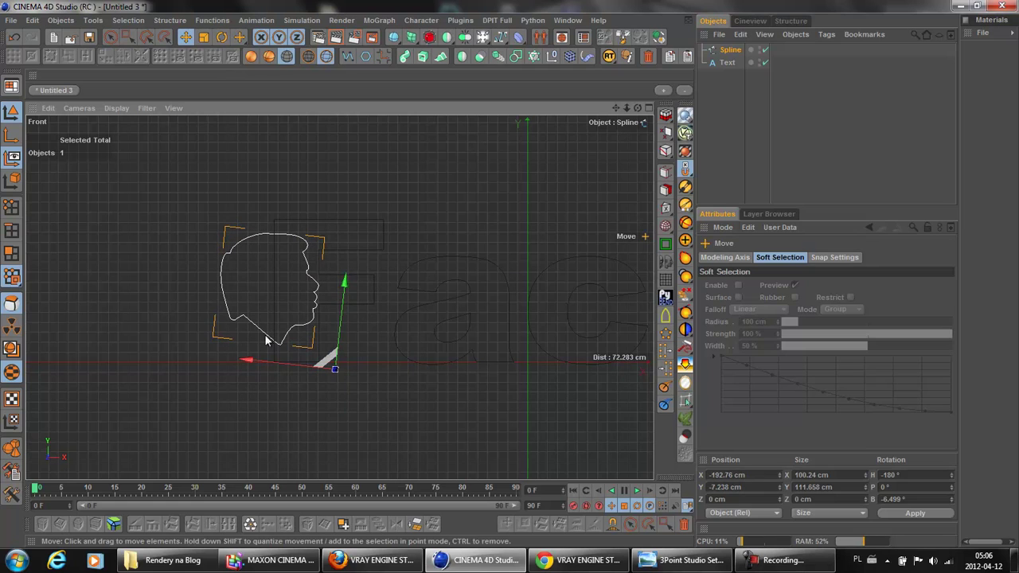
left_click_drag(509, 279, 507, 278)
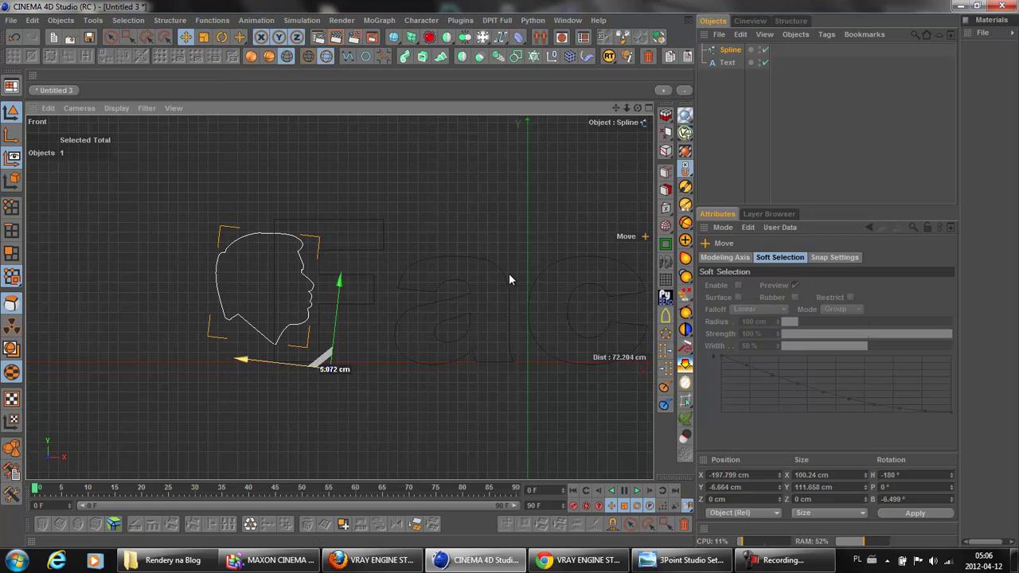
left_click_drag(342, 279, 342, 279)
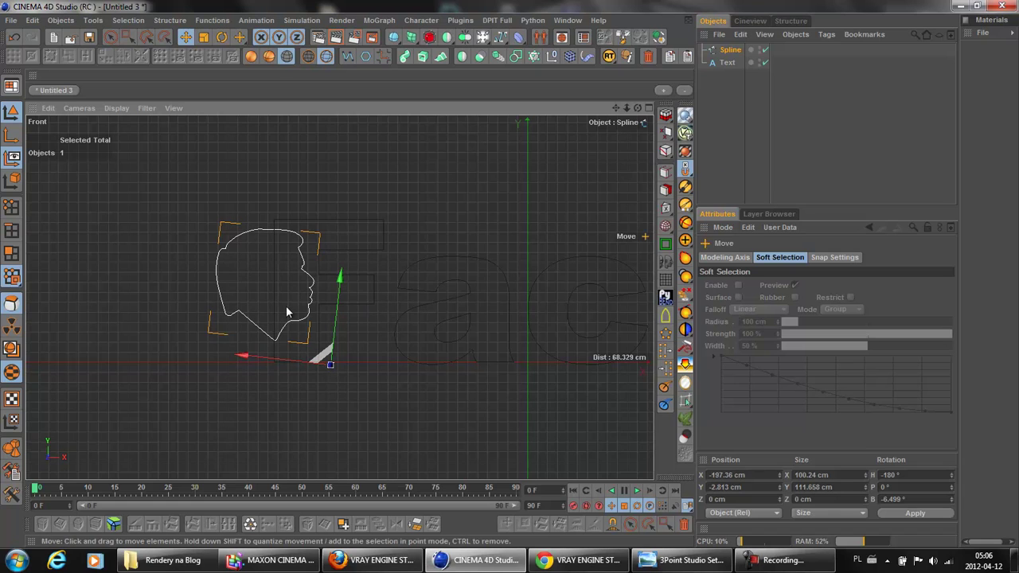
left_click(728, 63)
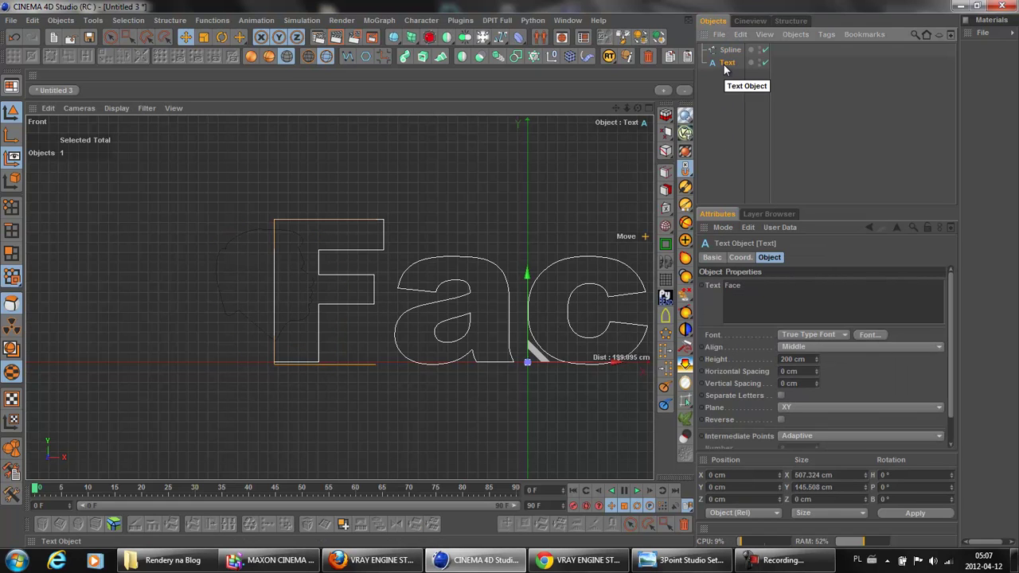
Make the Face text an editable spline and place it and the face spline under a new Spline Mask.
left_click(641, 40)
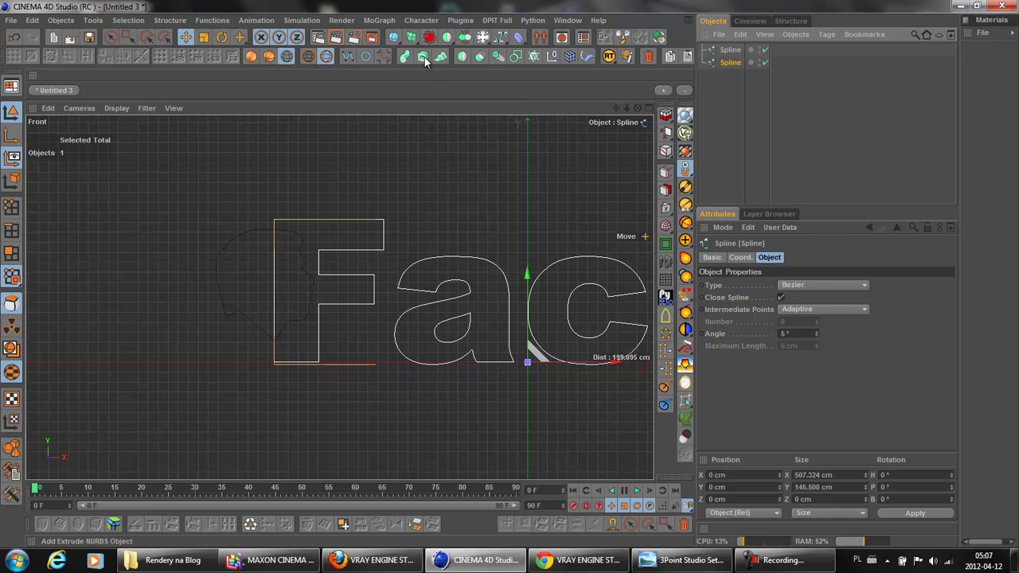
left_click(446, 38)
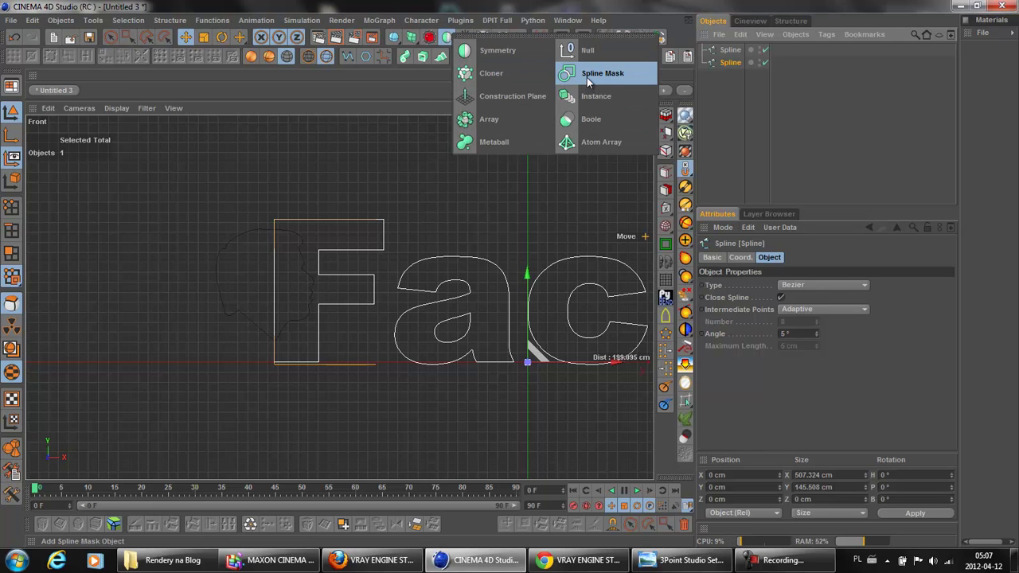
left_click(602, 73)
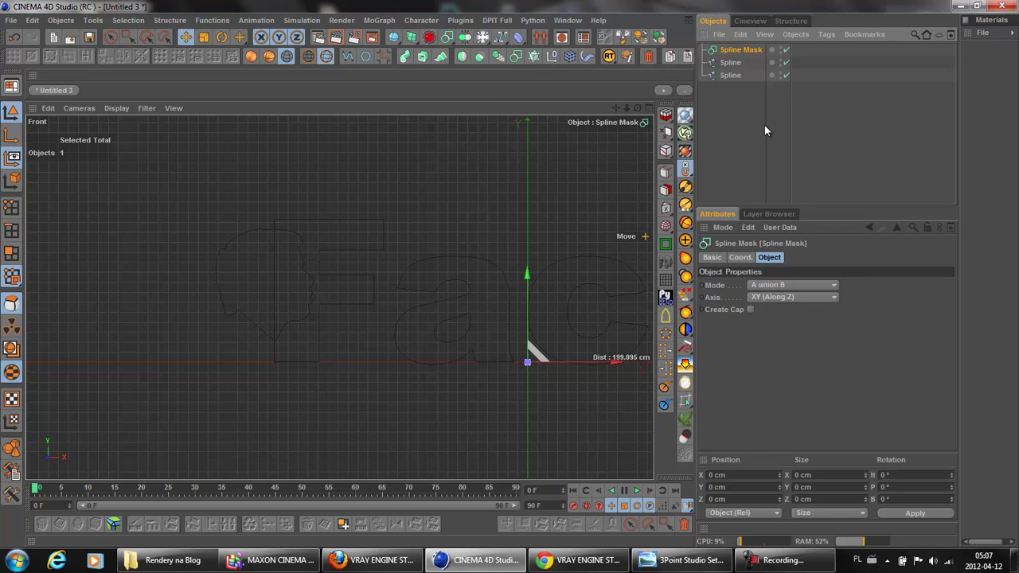
left_click(729, 63)
mouse_move(728, 76)
left_mouse_down()
mouse_move(747, 79)
mouse_move(742, 58)
mouse_move(734, 68)
left_mouse_up()
left_click(747, 78)
left_click(734, 76)
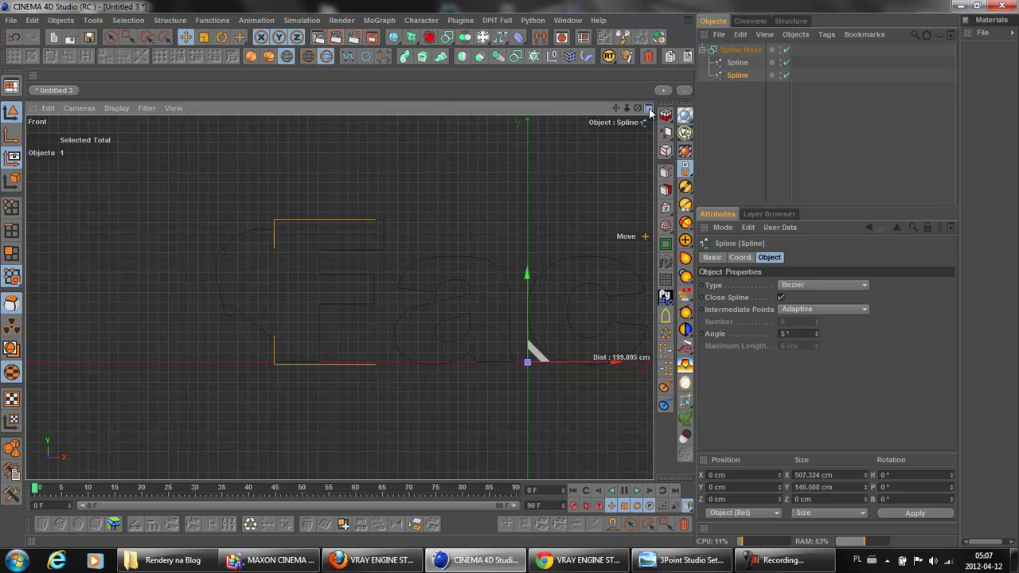
Switch to a single Perspective view and orbit to inspect the merged A union B outline.
middle_click(425, 283)
left_click(333, 108)
scroll(450, 289, "up", 2)
scroll(450, 289, "up", 2)
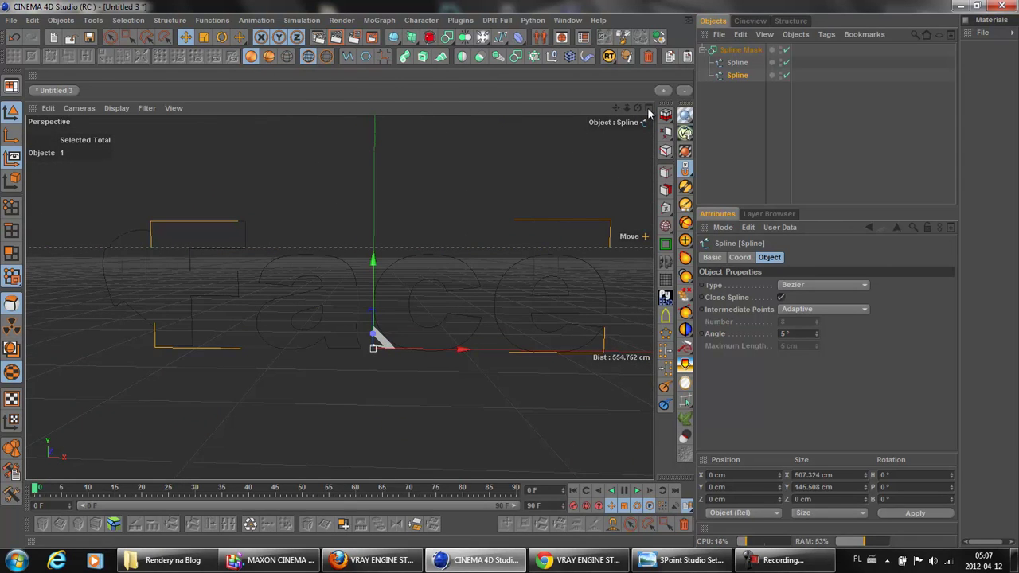
left_click_drag(513, 273, 510, 273, "alt")
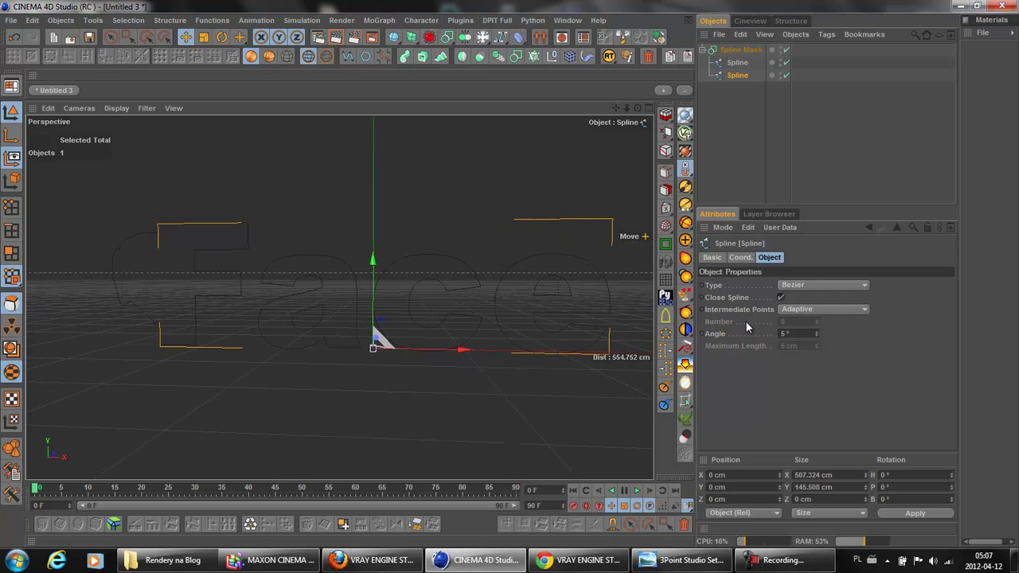
left_click(740, 49)
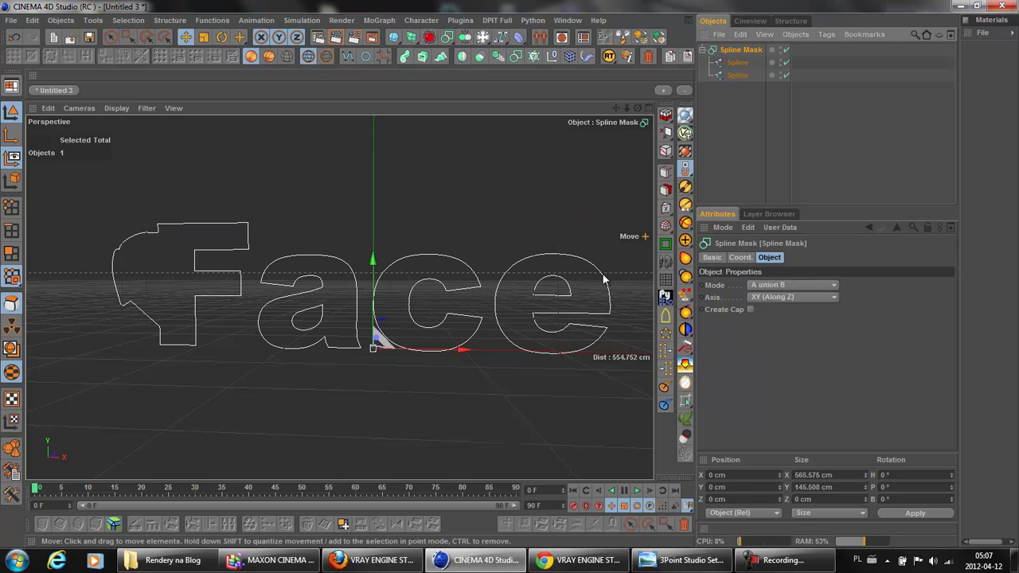
left_click_drag(510, 274, 510, 273, "alt")
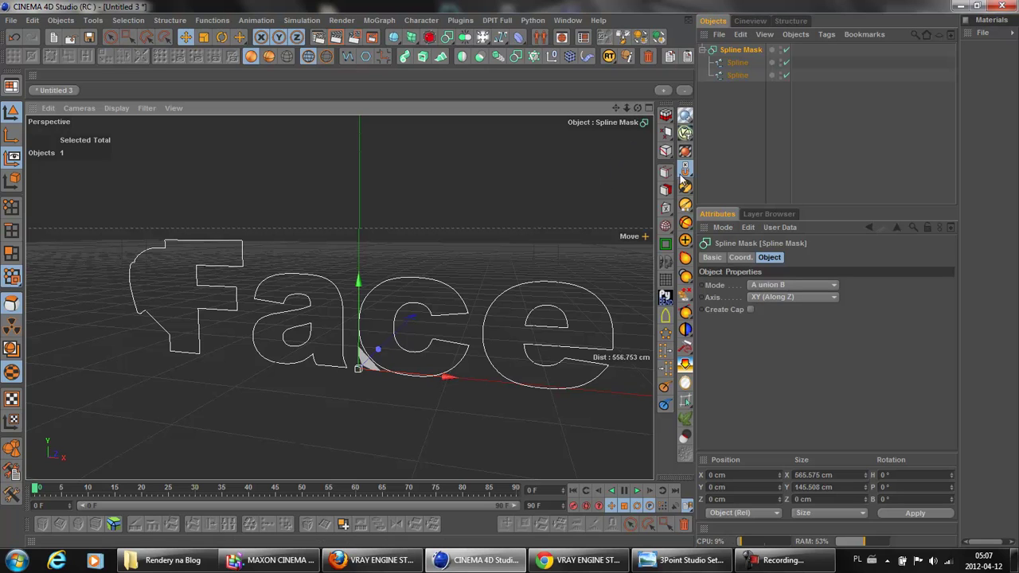
Try the Spline Mask modes (A subtract B, intersect, union) and settle on B subtract A.
left_click(831, 285)
left_click(792, 312)
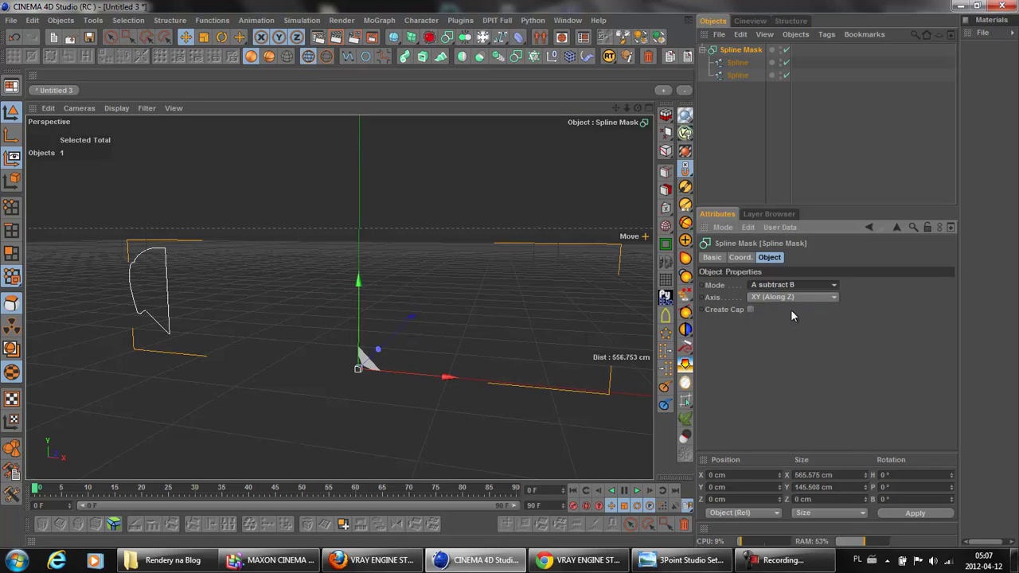
left_click(831, 285)
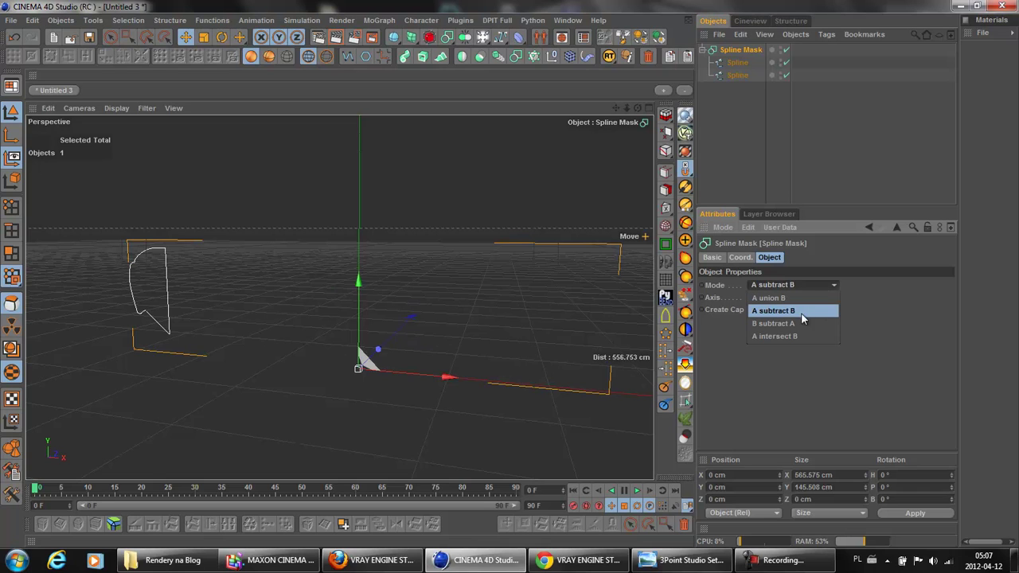
left_click(791, 323)
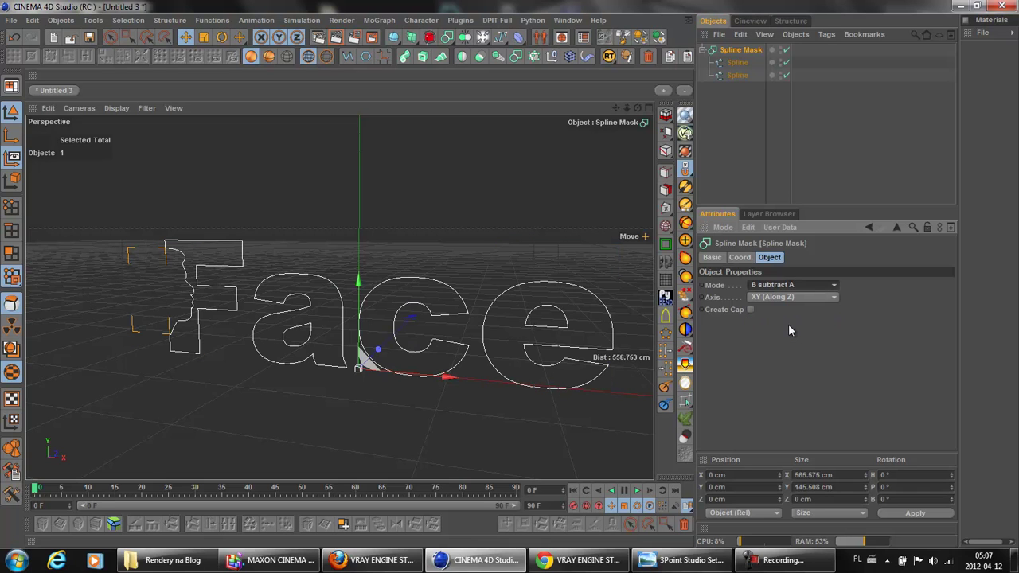
mouse_move(637, 107)
left_mouse_down()
mouse_move(507, 271)
mouse_move(519, 276)
left_mouse_up()
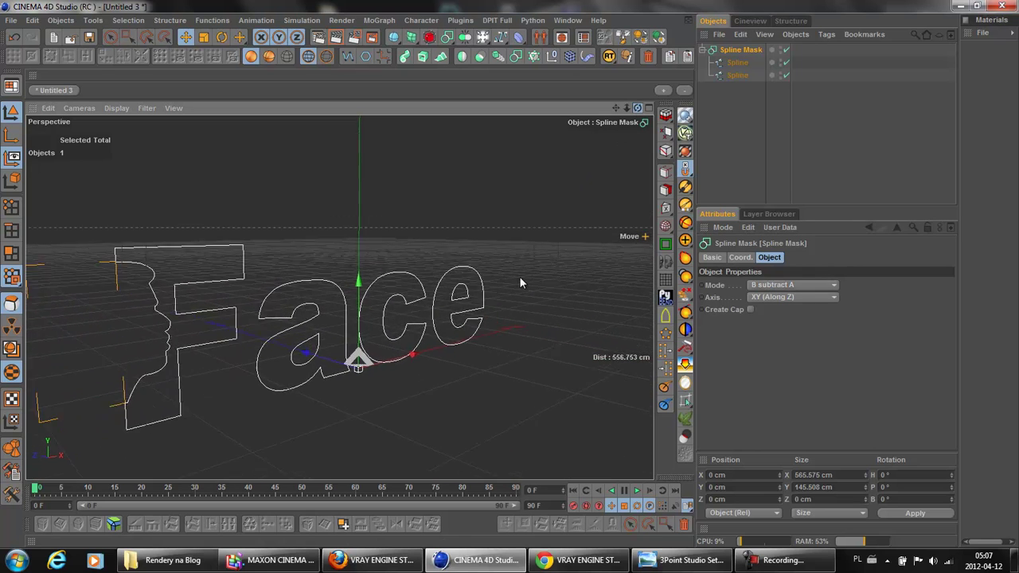
left_click(833, 284)
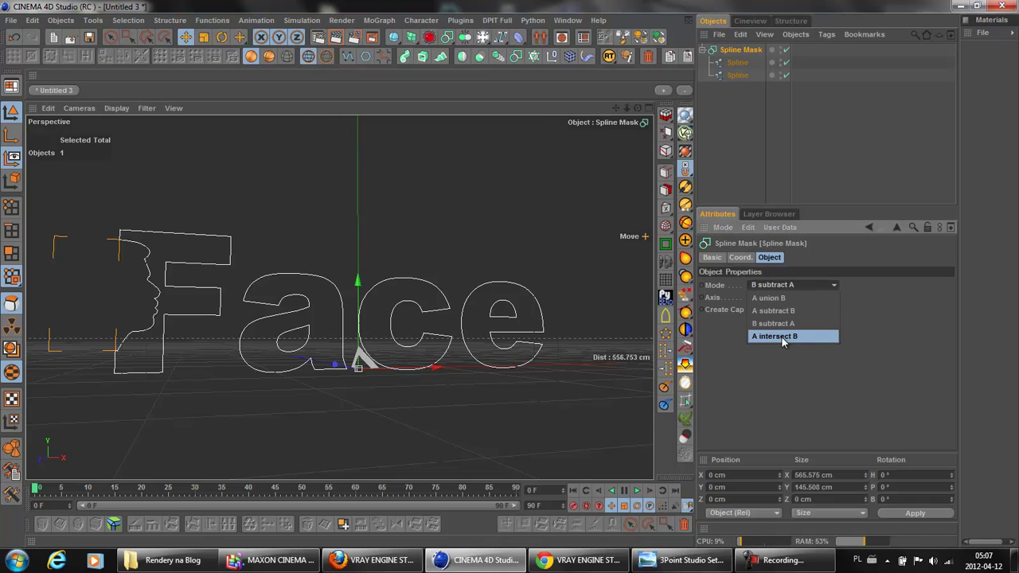
left_click(781, 336)
left_click(836, 285)
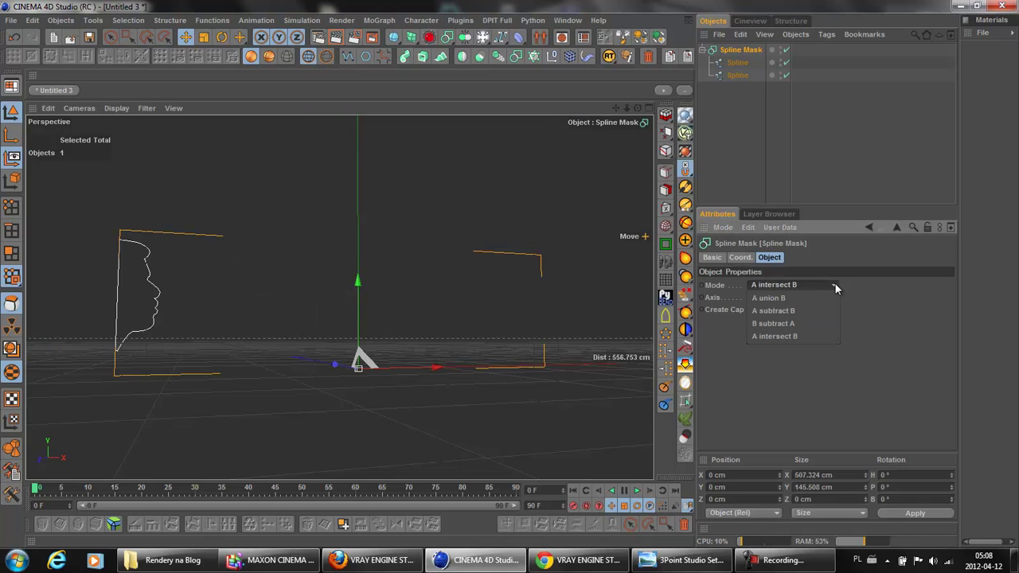
left_click(785, 297)
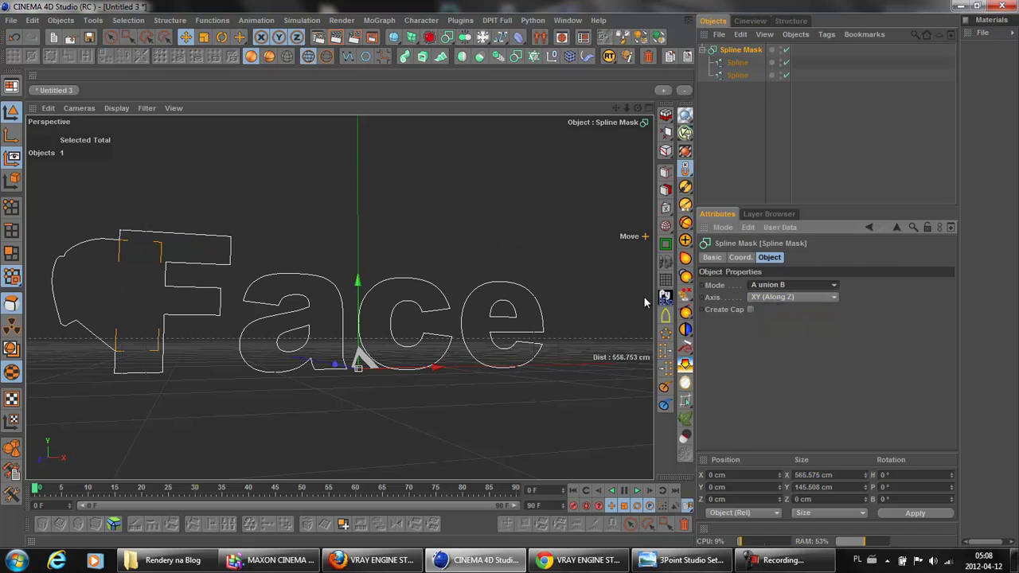
left_click(835, 285)
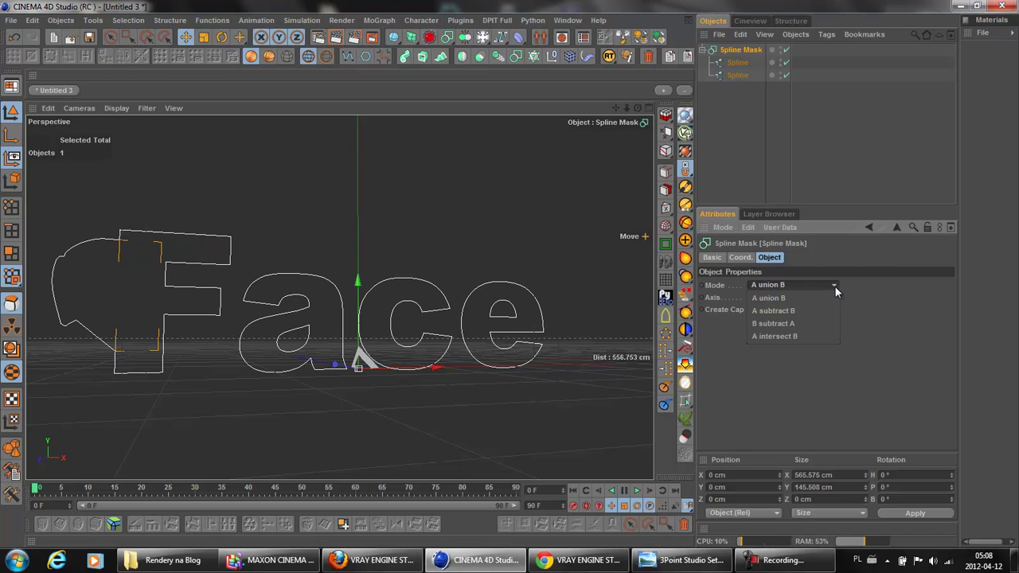
left_click(779, 324)
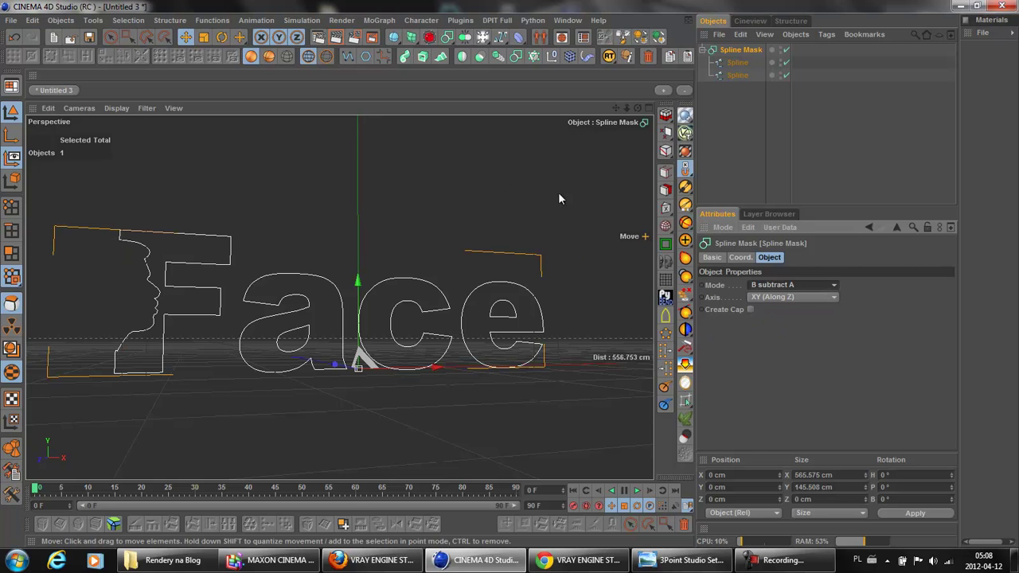
Keep B subtract A and orbit to a frontal view of the profile-cut Face outline.
mouse_move(637, 108)
left_mouse_down()
mouse_move(508, 273)
mouse_move(827, 296)
left_mouse_up()
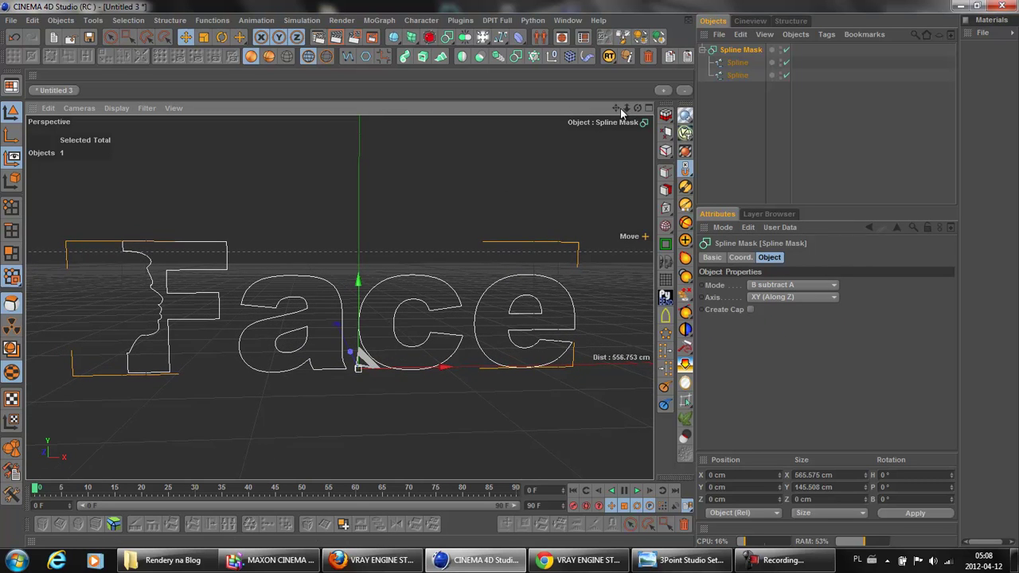
left_click(833, 285)
left_click(835, 284)
left_click(835, 284)
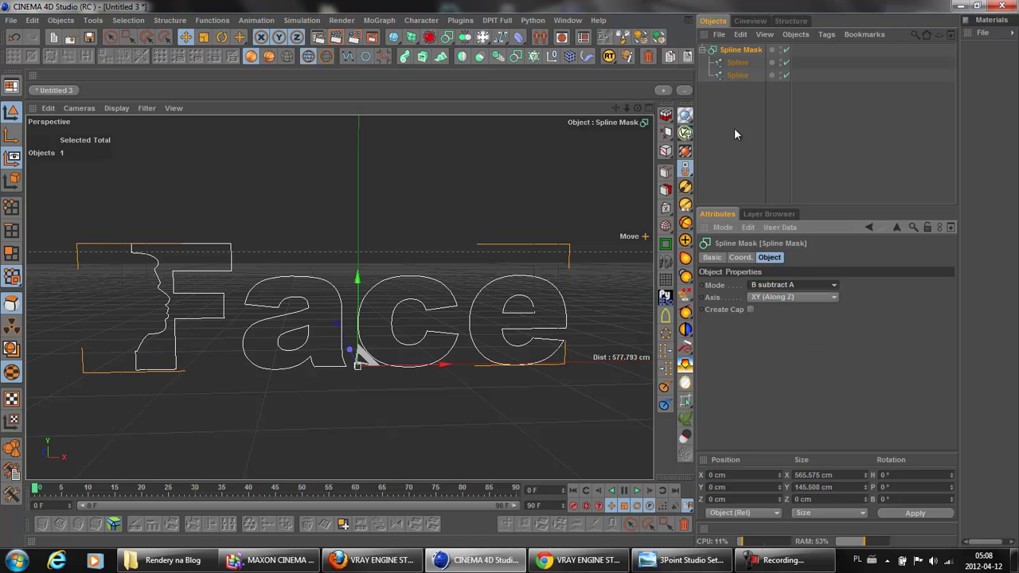
scroll(414, 283, "down", 1)
scroll(412, 280, "down", 1)
scroll(411, 280, "down", 1)
mouse_move(643, 109)
left_mouse_down()
mouse_move(627, 108)
mouse_move(509, 278)
left_mouse_up()
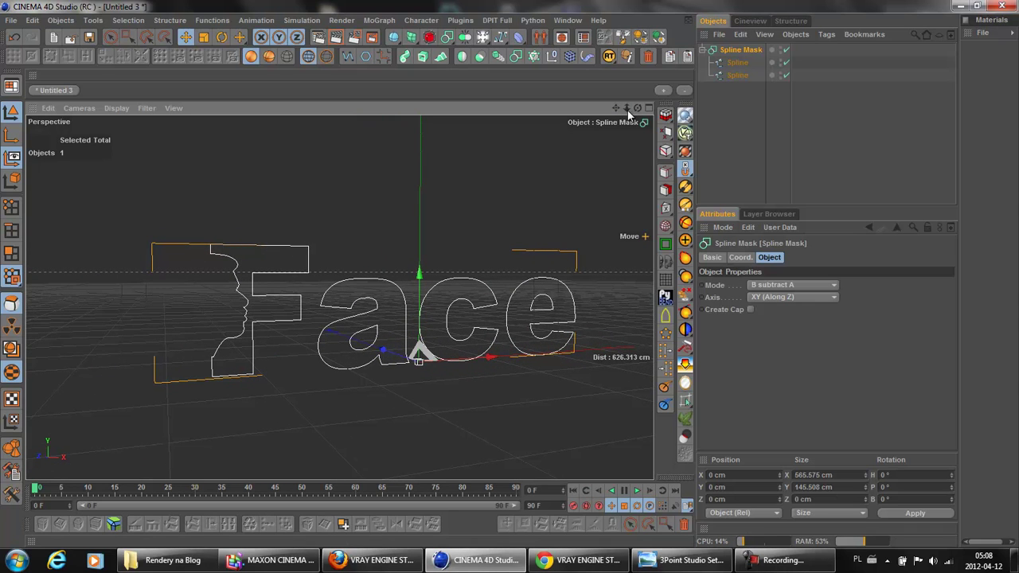
left_click(413, 39)
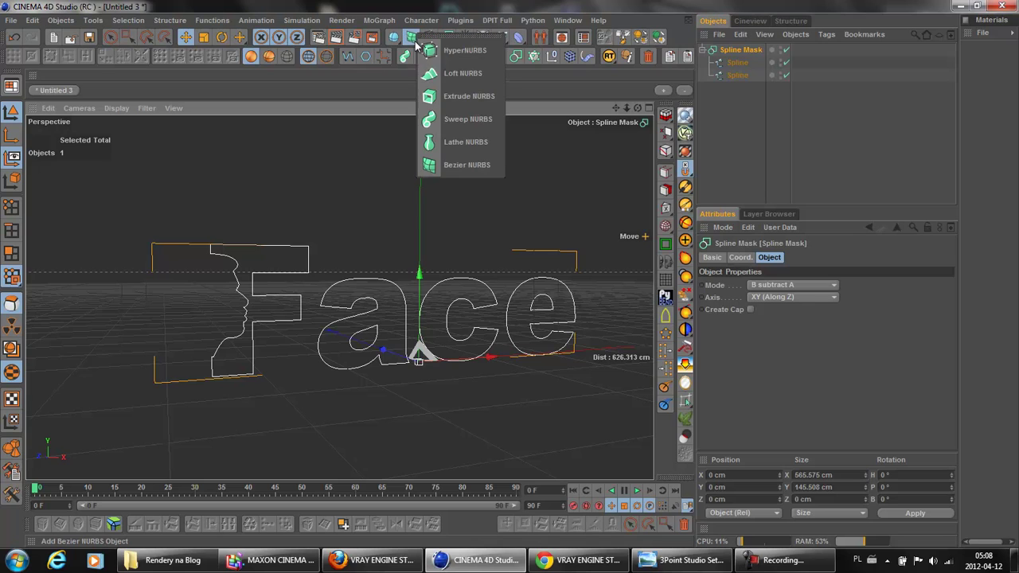
Add an Extrude NURBS around the Spline Mask and inspect the 20 cm-deep Face letters from several angles.
left_click(457, 100)
left_click_drag(637, 107, 511, 278)
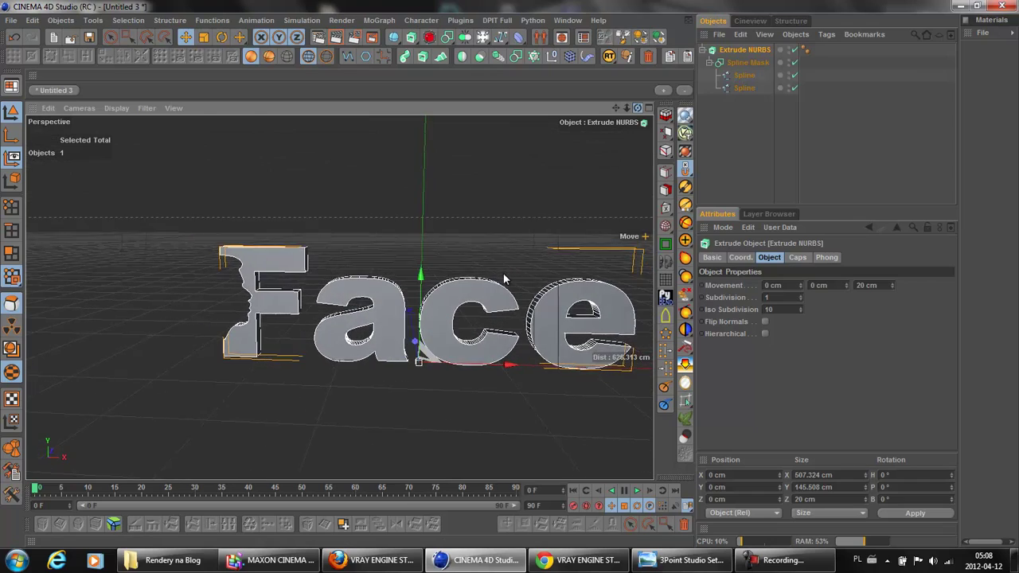
left_click_drag(511, 279, 509, 275)
left_click_drag(626, 109, 517, 277)
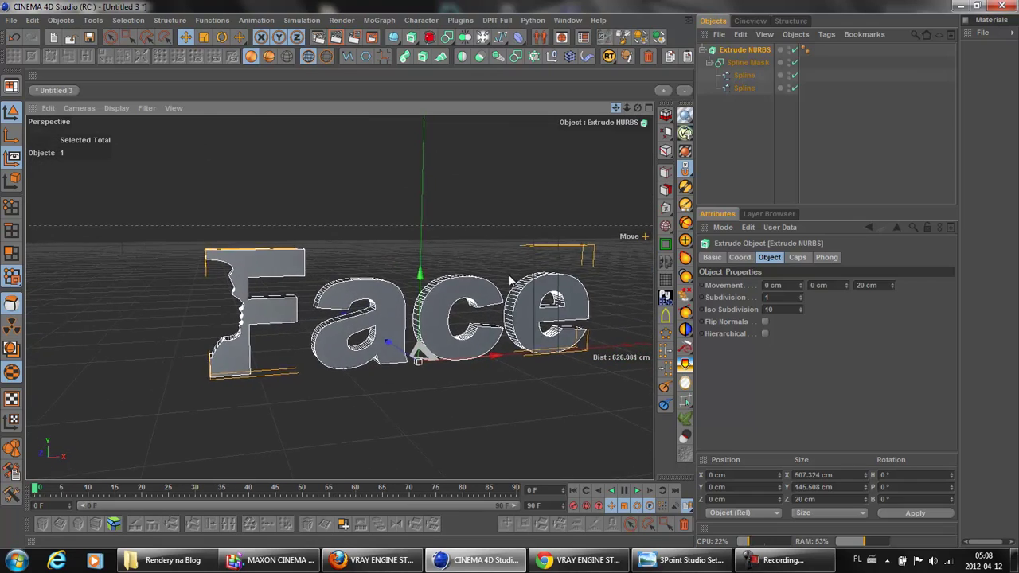
left_click_drag(625, 109, 510, 273)
left_click_drag(637, 112, 510, 274)
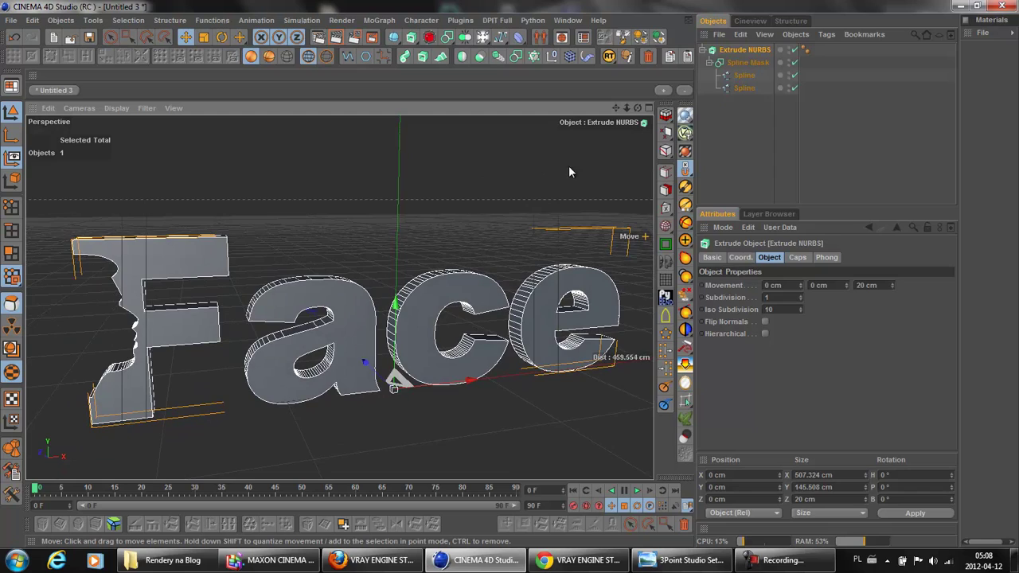
scroll(445, 242, "up", 2)
scroll(445, 243, "up", 2)
scroll(444, 243, "down", 2)
scroll(445, 247, "down", 3)
mouse_move(627, 108)
left_mouse_down()
mouse_move(502, 273)
mouse_move(513, 279)
left_mouse_up()
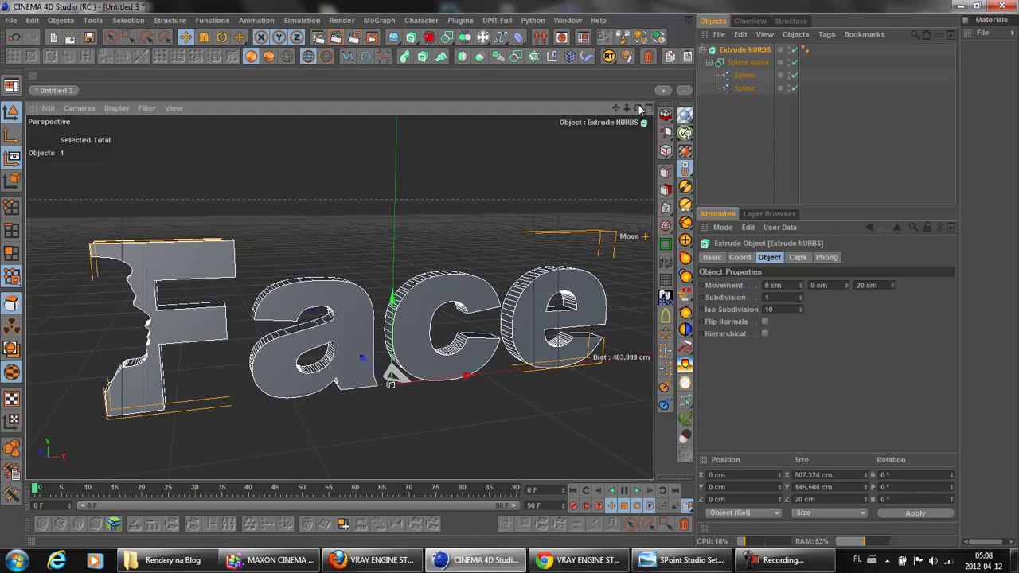
left_click_drag(637, 107, 674, 151)
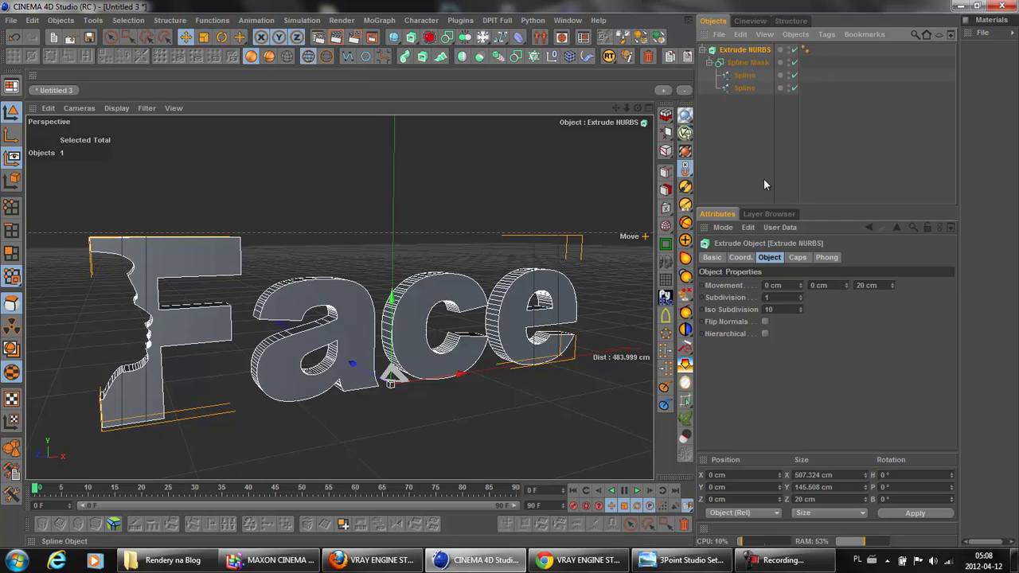
Set the Extrude NURBS start cap to Fillet Cap with 1 cm radius and 3 steps.
left_click(795, 258)
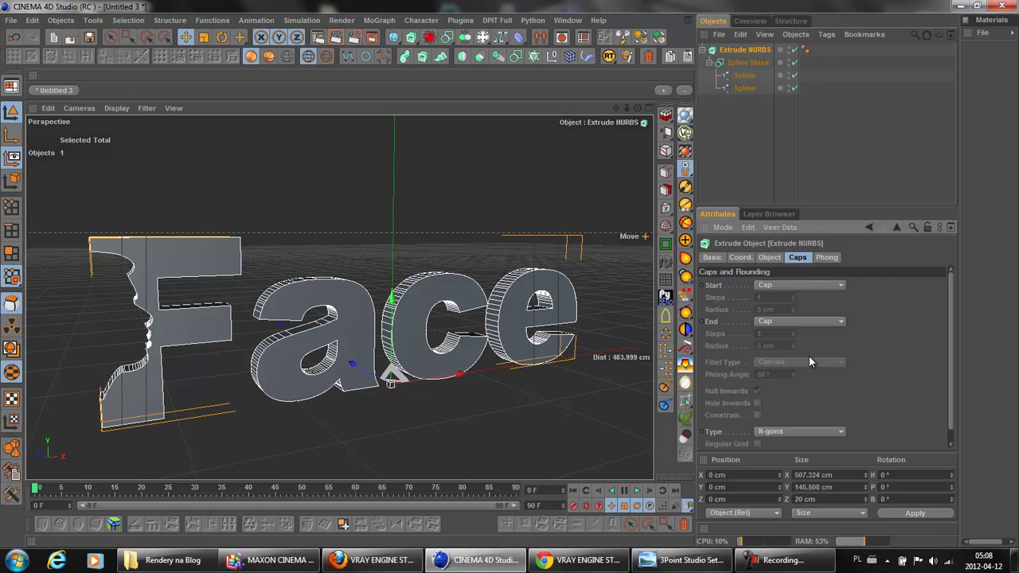
left_click(838, 285)
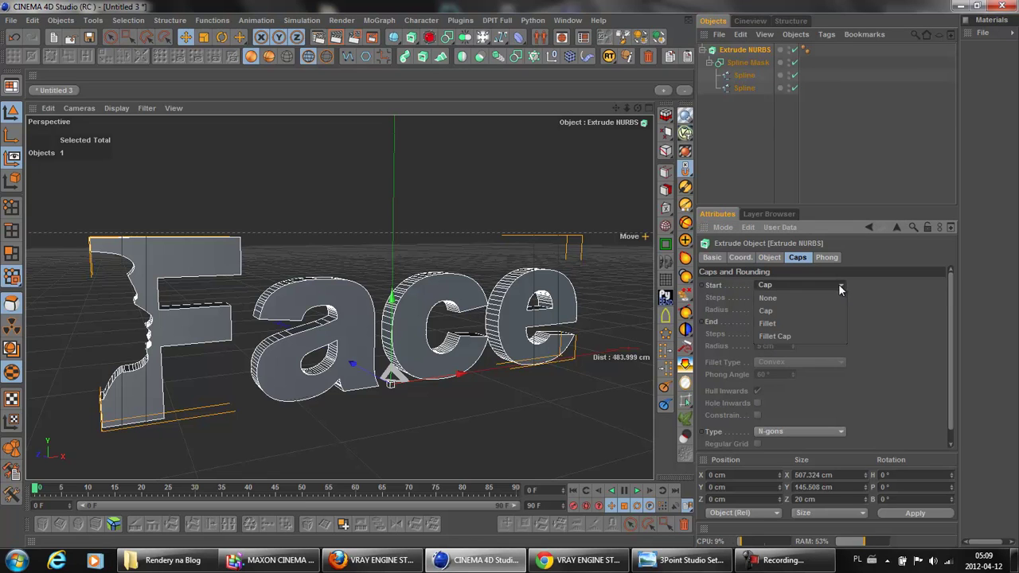
left_click(797, 341)
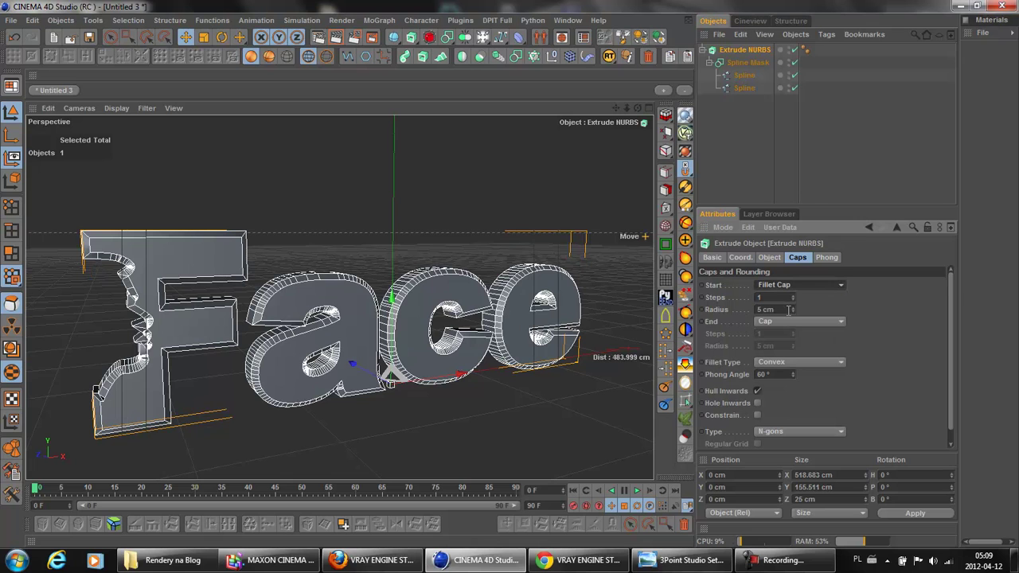
left_click(792, 312)
left_click(793, 312)
left_click(792, 312)
left_click(792, 312)
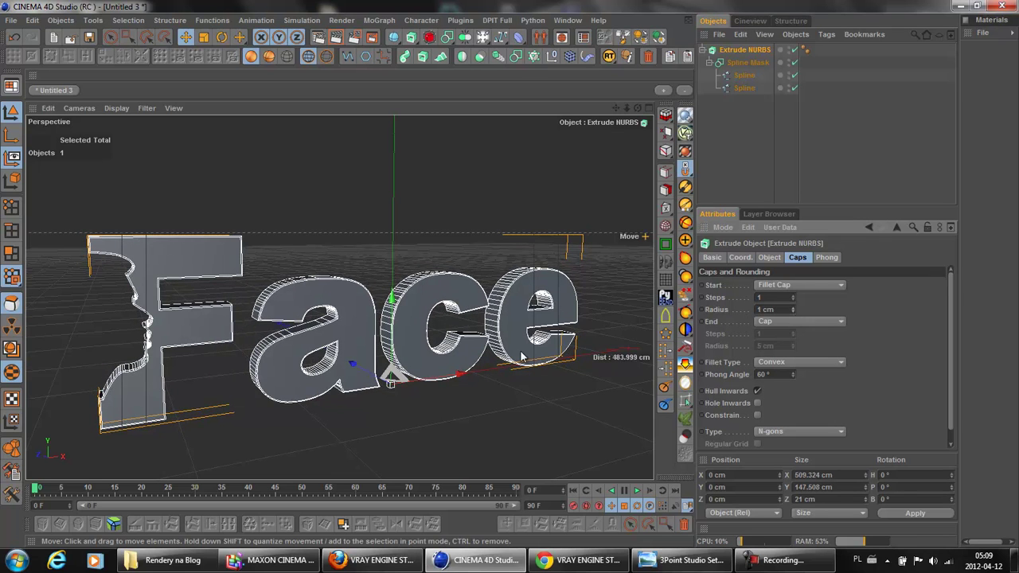
scroll(520, 351, "up", 2)
scroll(509, 352, "up", 2)
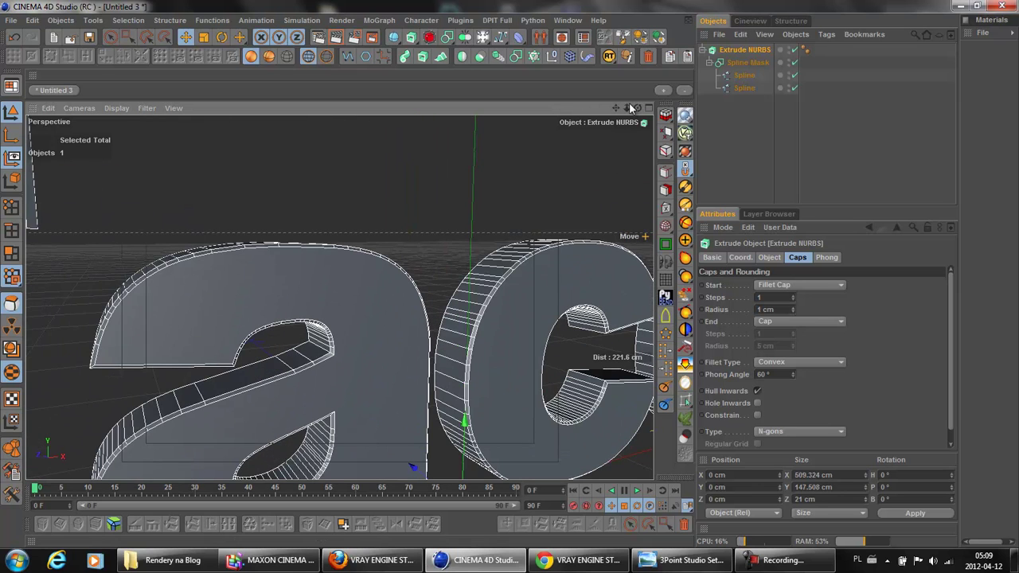
left_click_drag(589, 248, 510, 275, "alt")
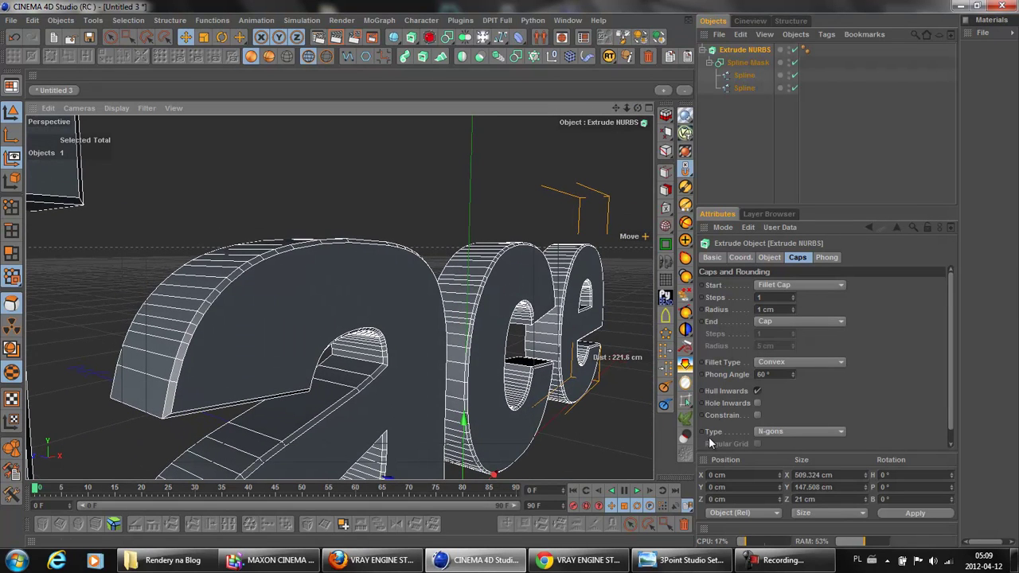
left_click(791, 294)
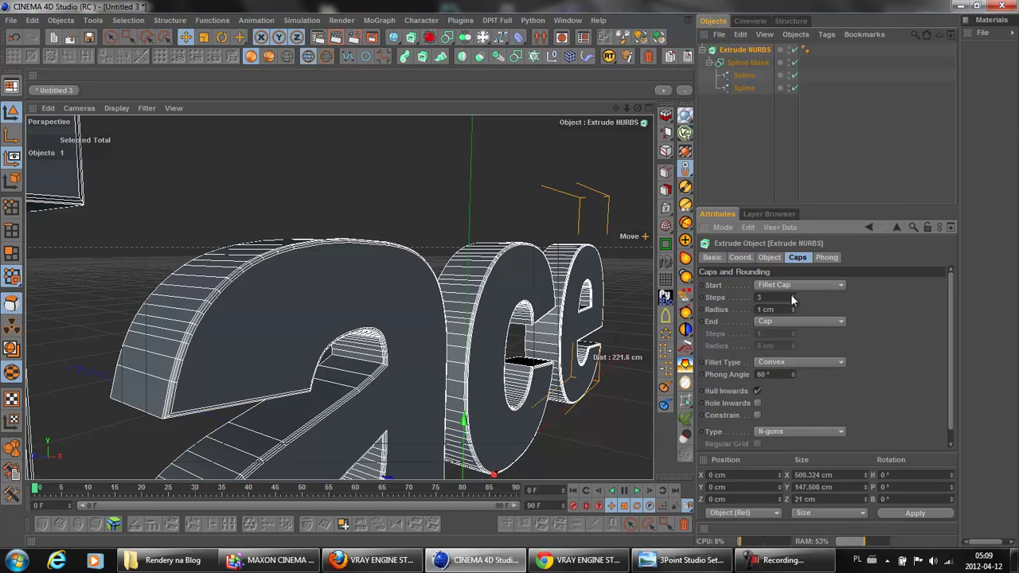
Render the view to check the rounded edges, then orbit to a lower frontal view.
left_click(335, 37)
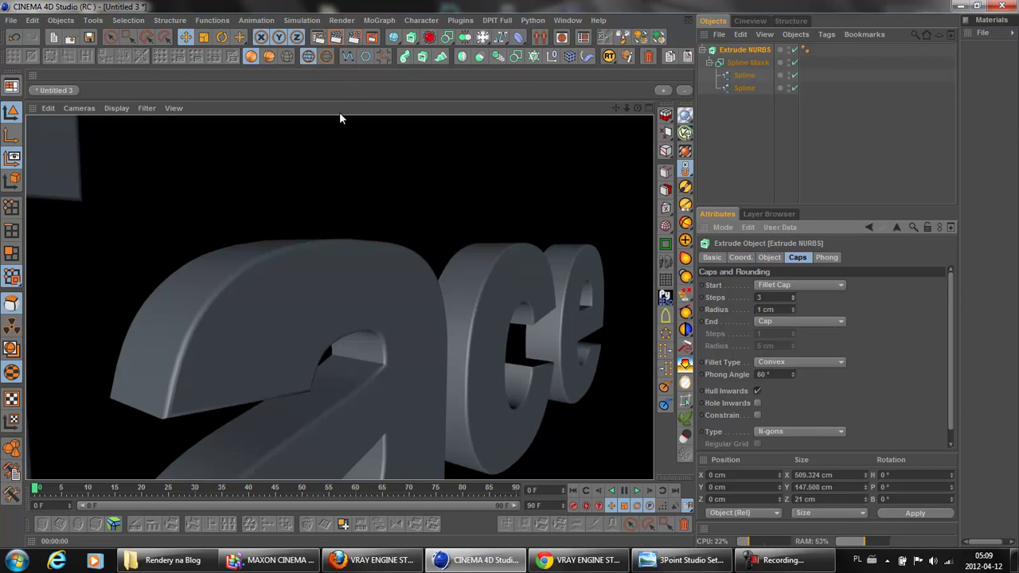
scroll(342, 279, "down", 3)
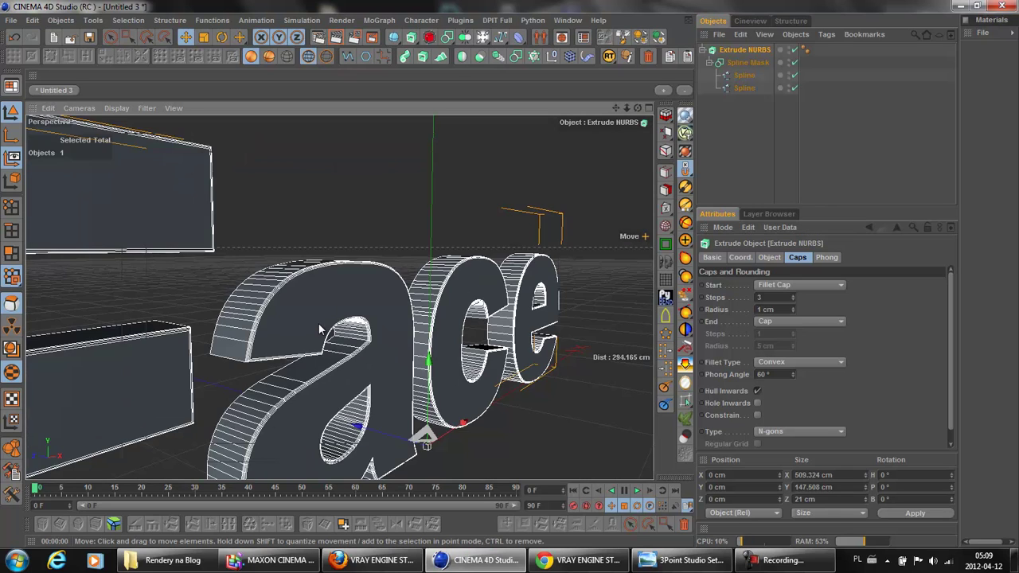
scroll(318, 323, "down", 3)
scroll(318, 323, "down", 2)
scroll(320, 326, "down", 2)
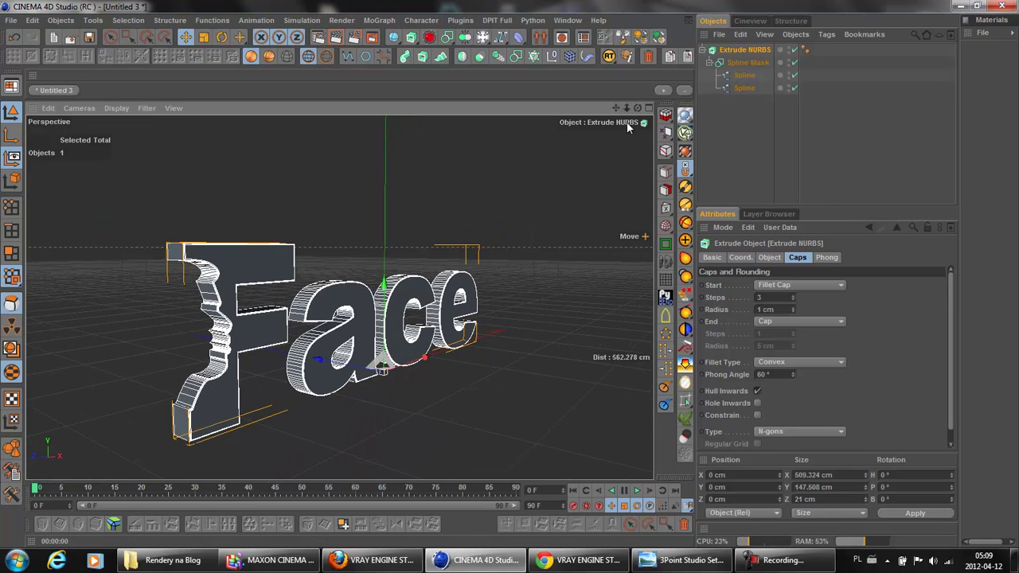
mouse_move(509, 273)
left_mouse_down("alt")
mouse_move(528, 273)
mouse_move(507, 271)
mouse_move(510, 279)
left_mouse_up("alt")
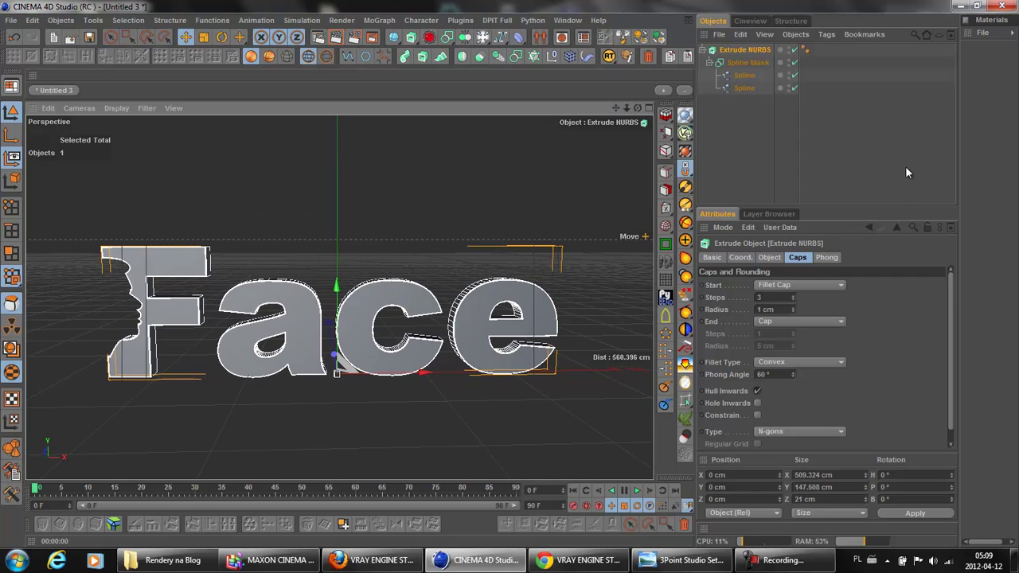
Create a VrayAdvancedMaterial from the Material Manager's VrayBridge menu and select its swatch.
left_click(686, 120)
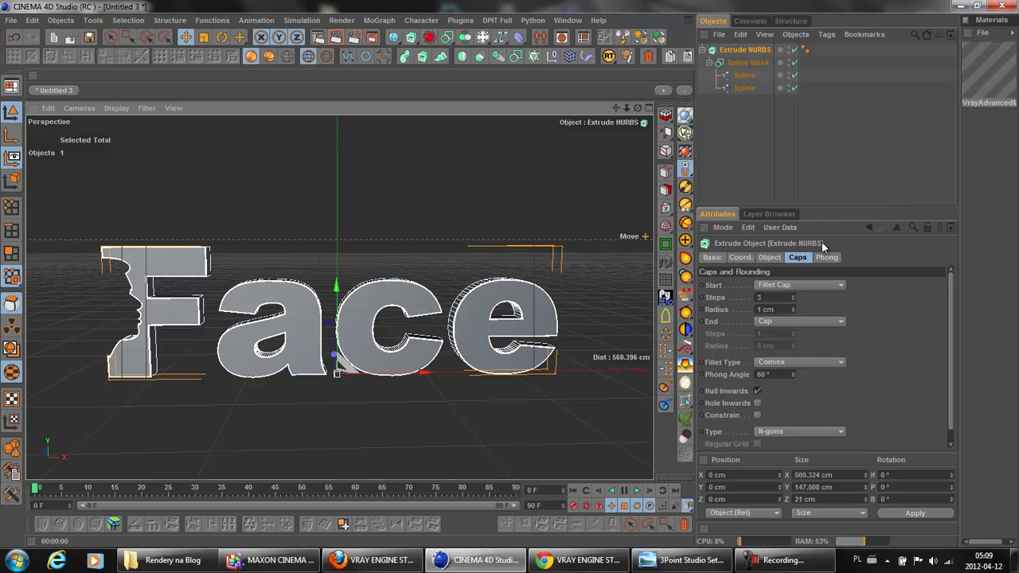
left_click(1013, 35)
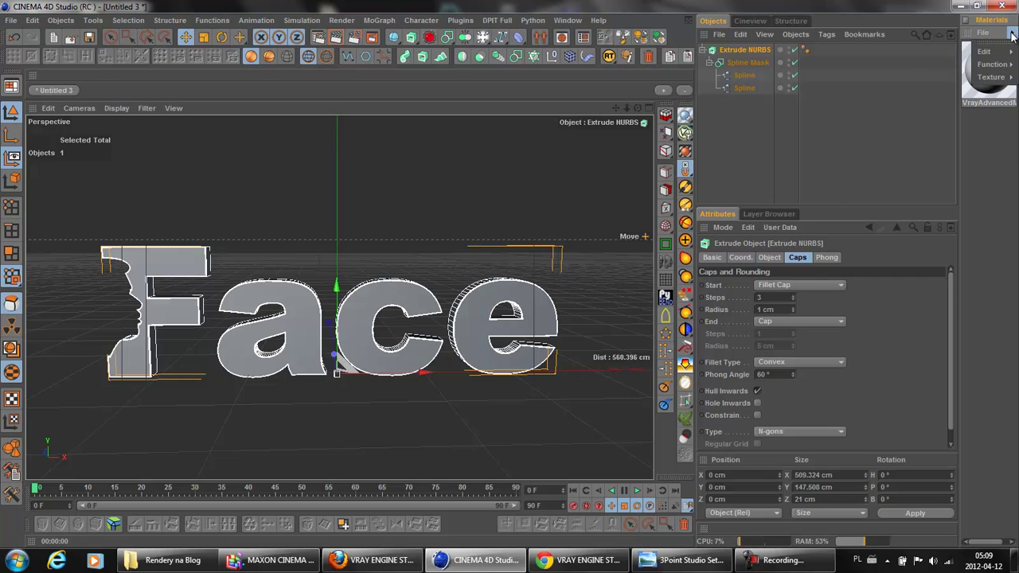
mouse_move(985, 51)
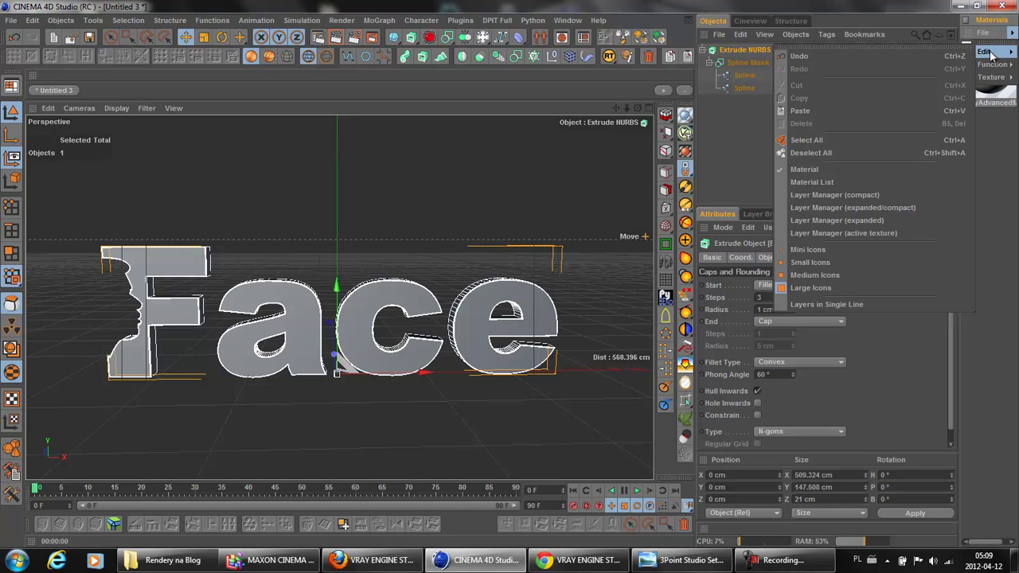
left_click(991, 54)
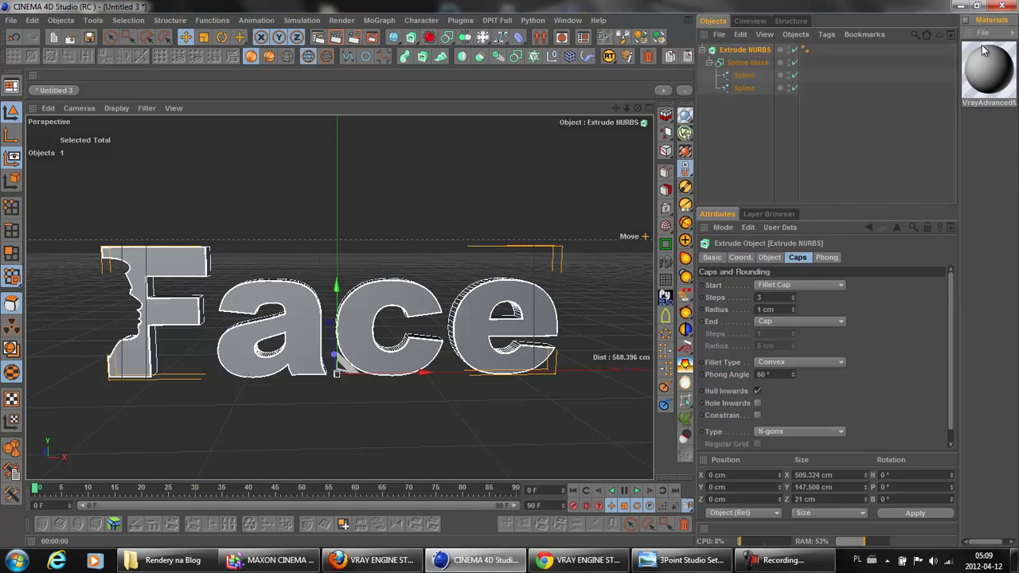
left_click(1012, 35)
mouse_move(899, 77)
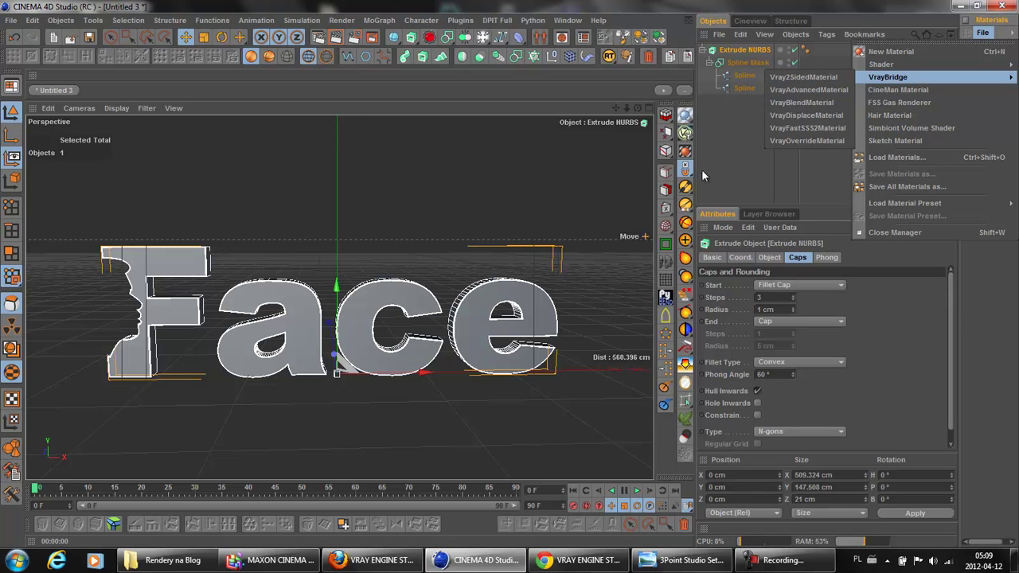
left_click(736, 182)
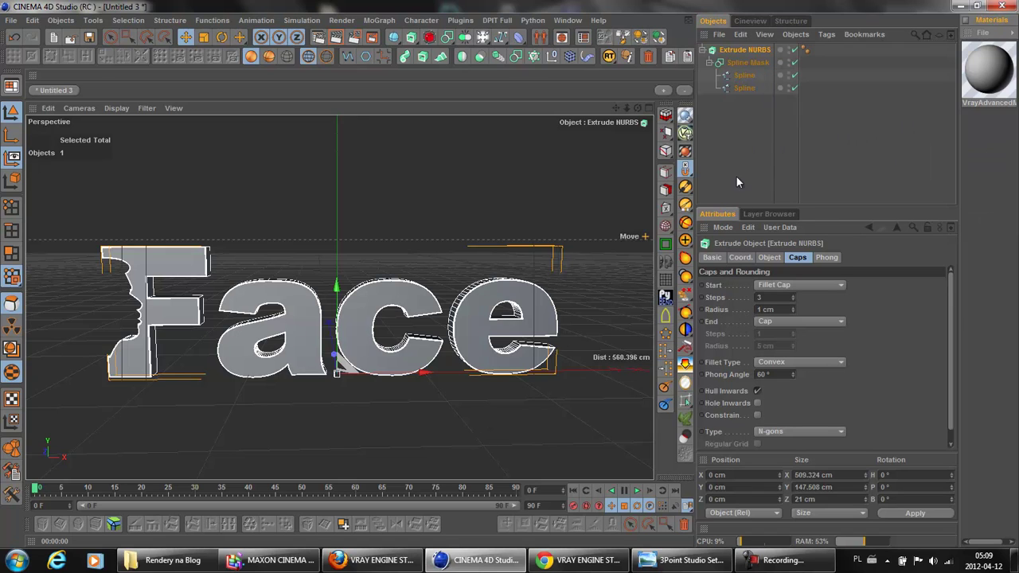
left_click(990, 86)
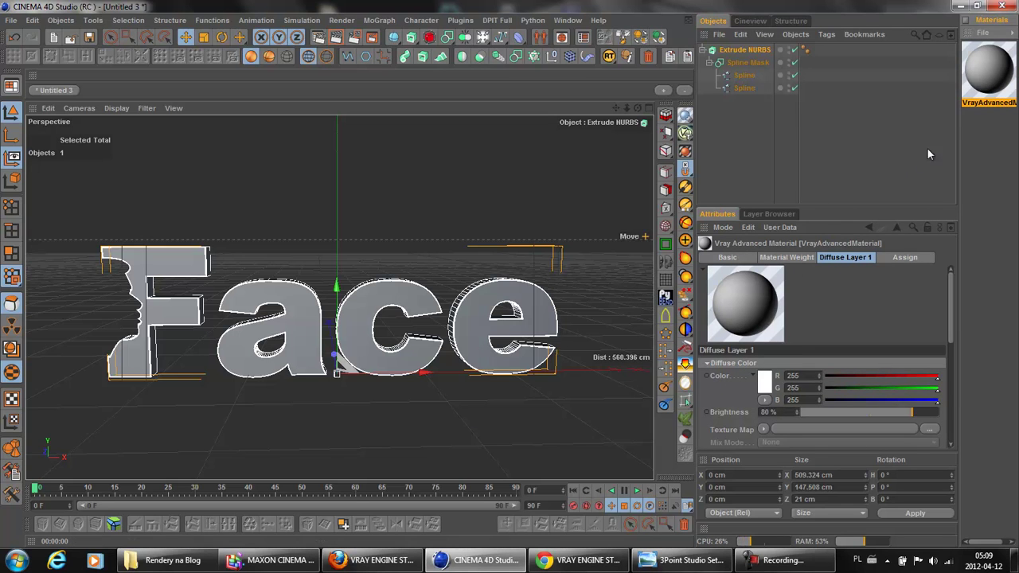
Load o_real_madrid_fondos-98093.jpg as the Diffuse Layer 1 texture map, without copying the file.
double_click(1001, 72)
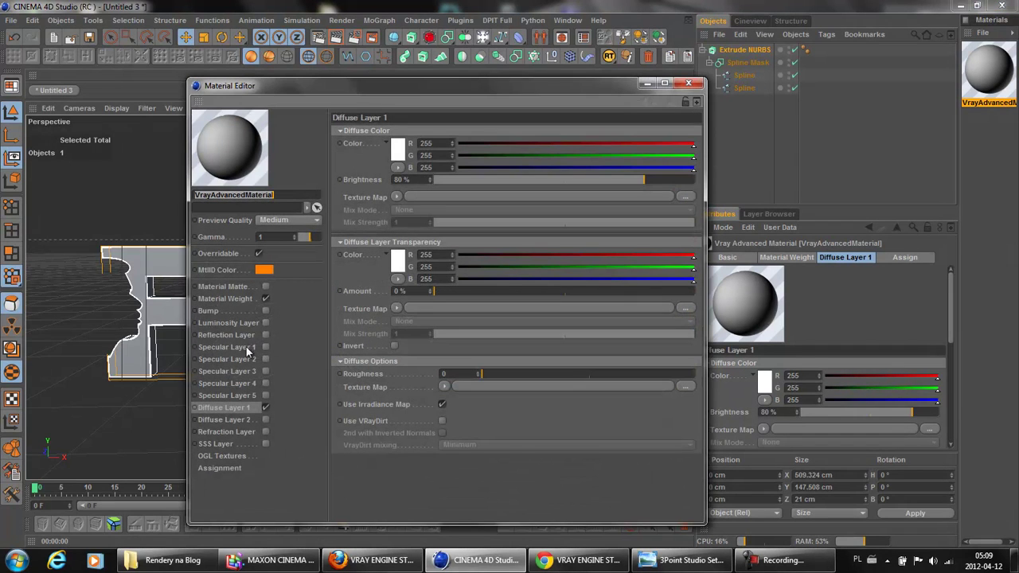
left_click(227, 407)
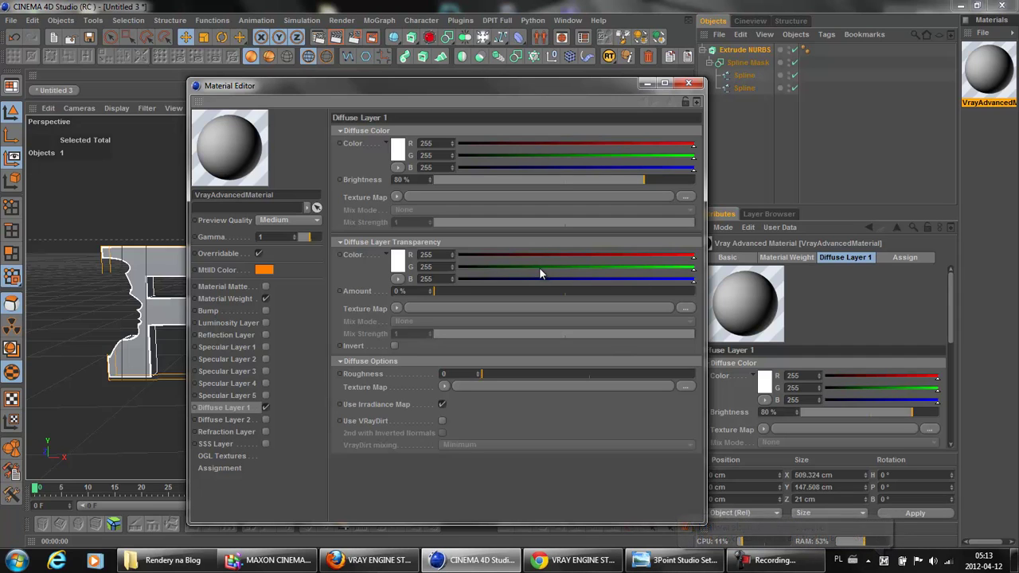
left_click(686, 203)
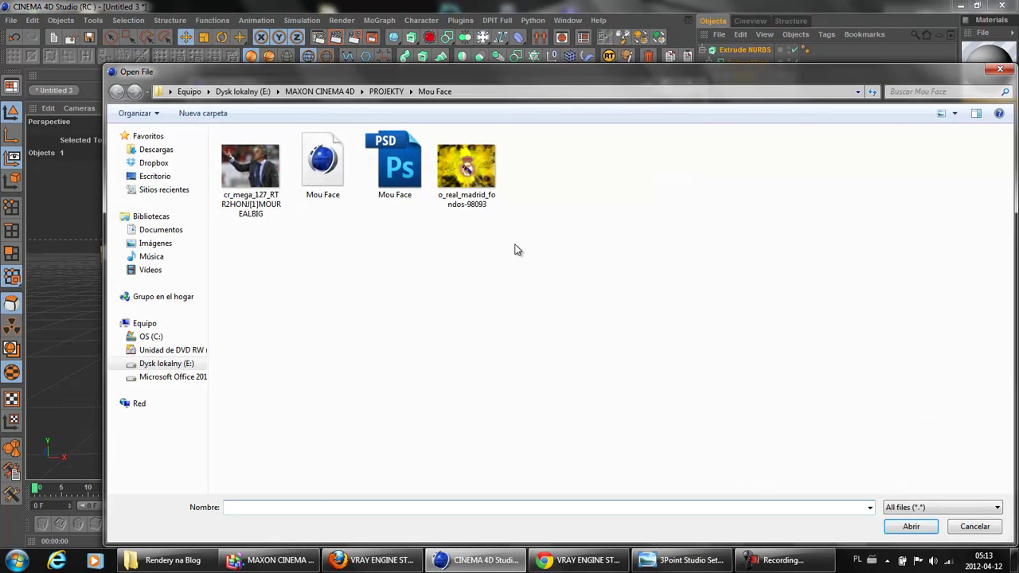
left_click(468, 181)
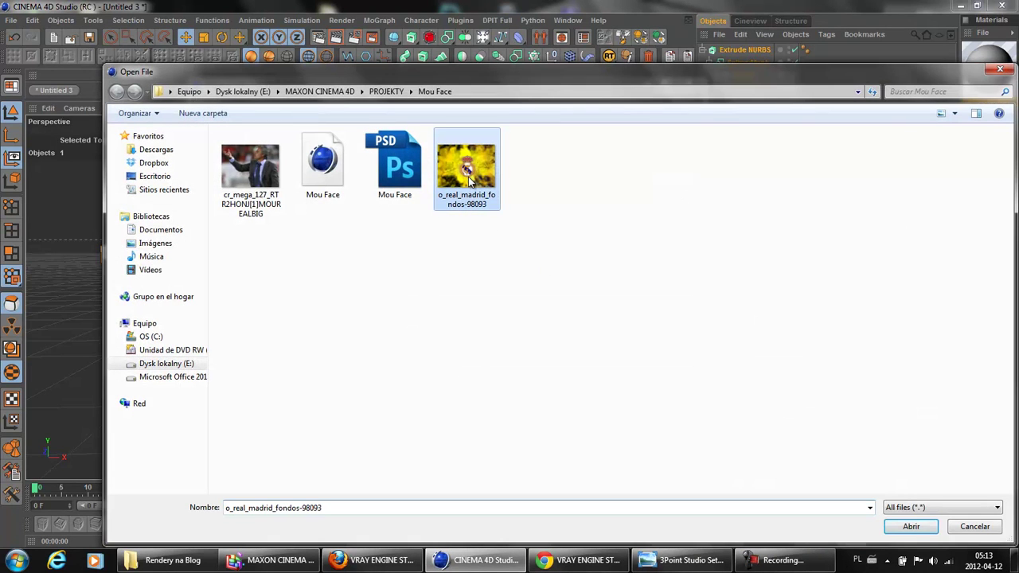
left_click(911, 526)
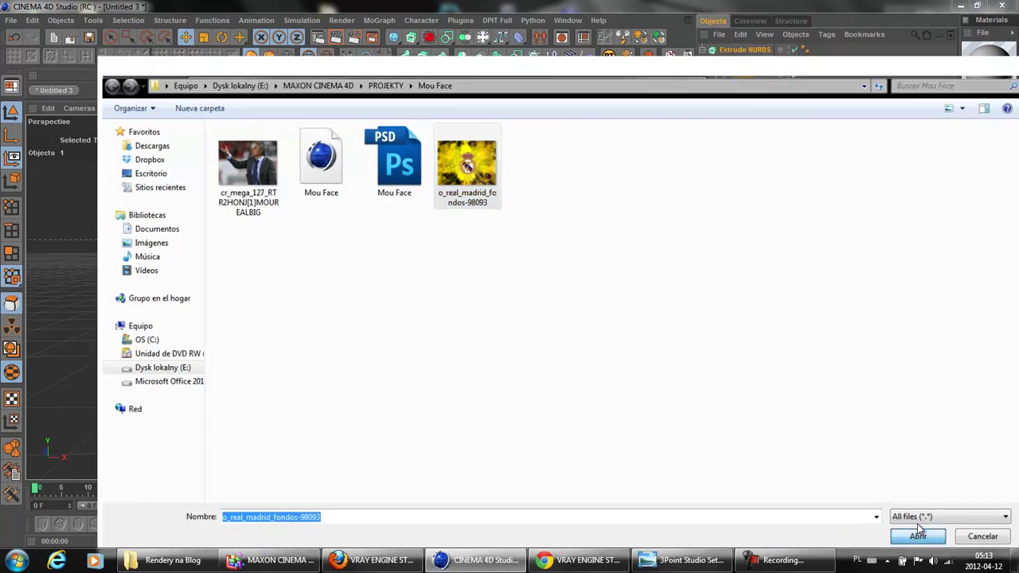
left_click(588, 322)
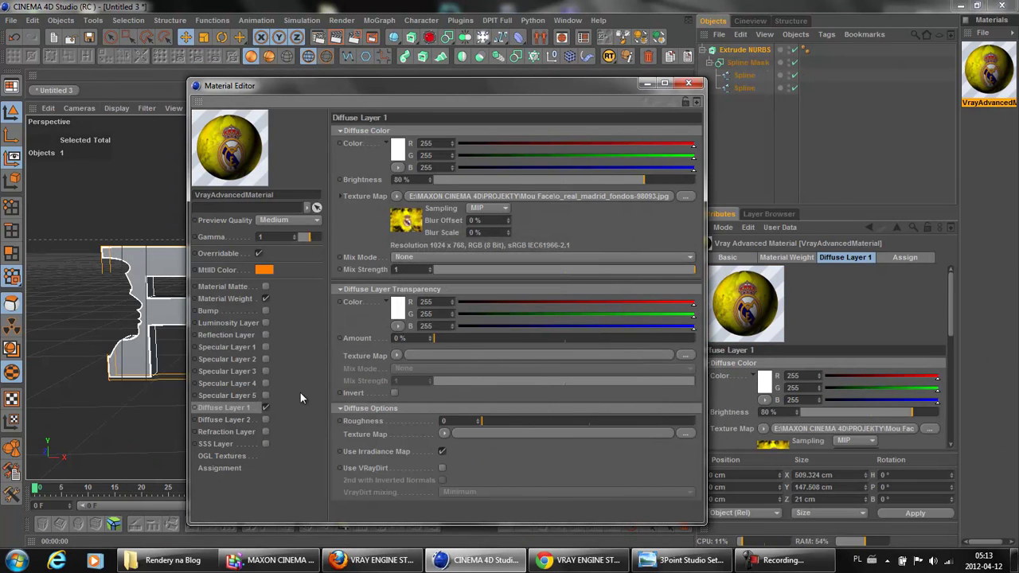
Enable Specular Layer 1 with highlight glossiness 0.8 and reflection glossiness 0.92, then close the editor.
left_click(265, 348)
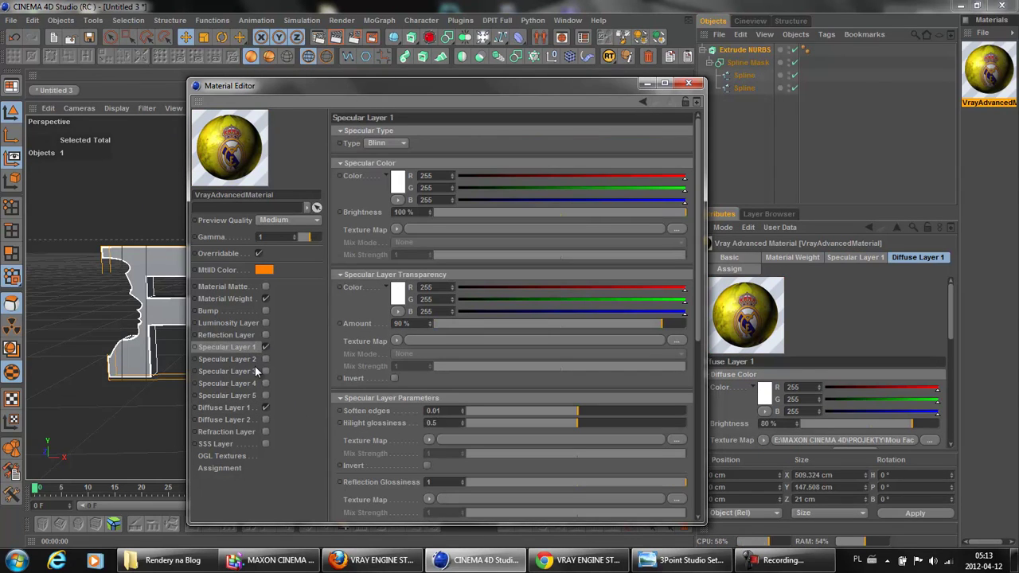
left_click_drag(700, 312, 701, 407)
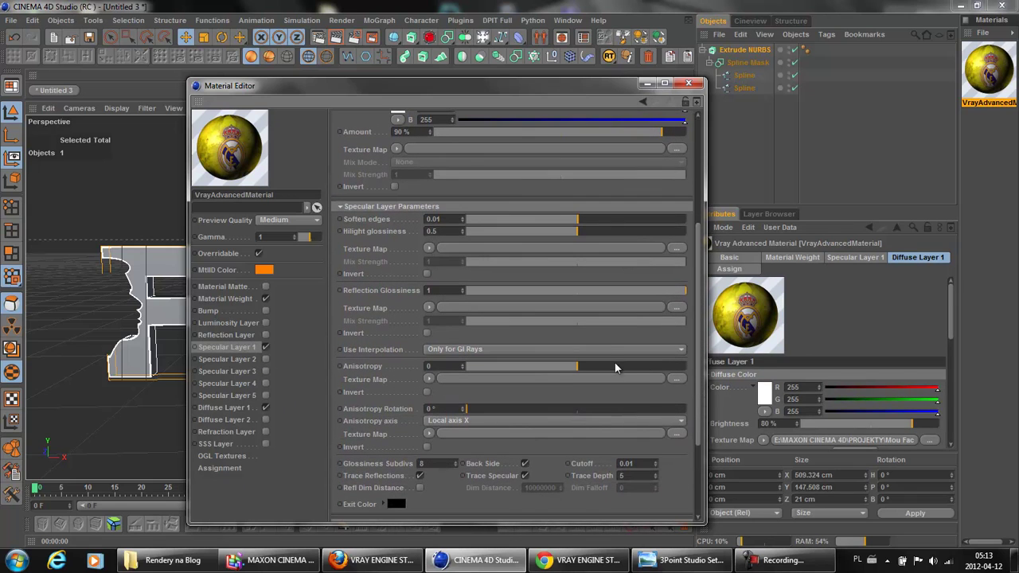
left_click_drag(681, 296, 645, 300)
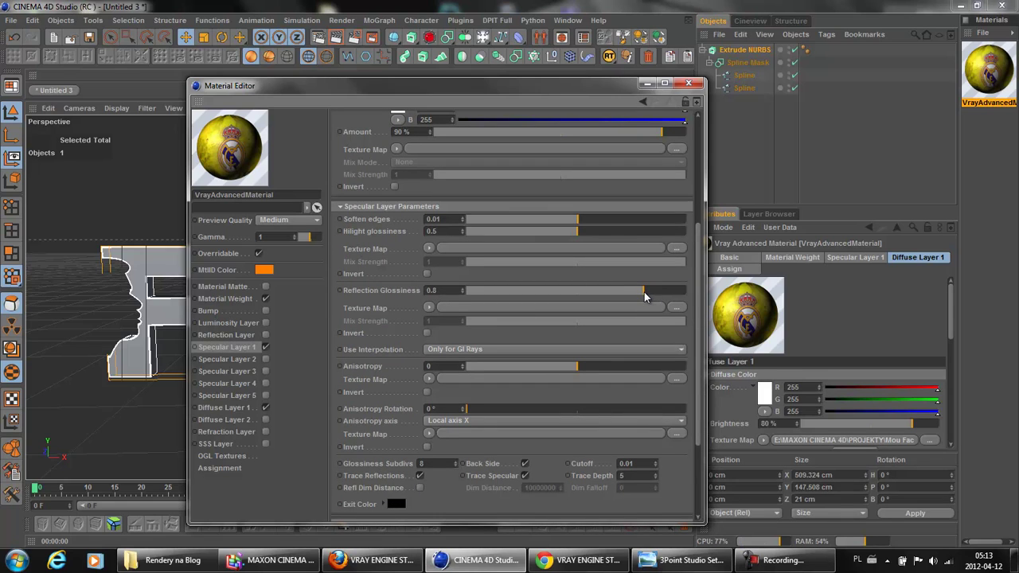
left_click_drag(598, 231, 642, 235)
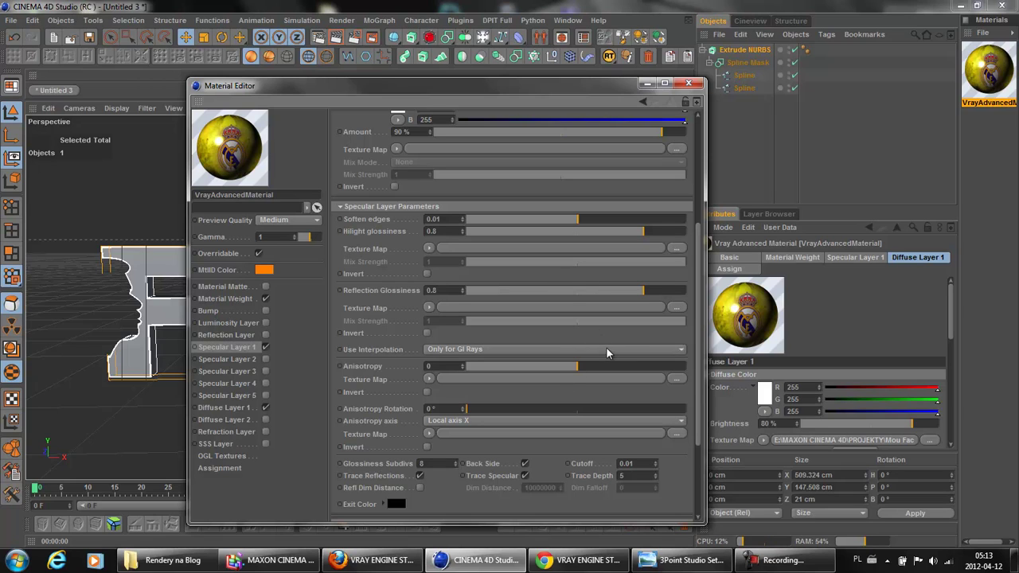
left_click_drag(645, 292, 666, 297)
left_click(688, 83)
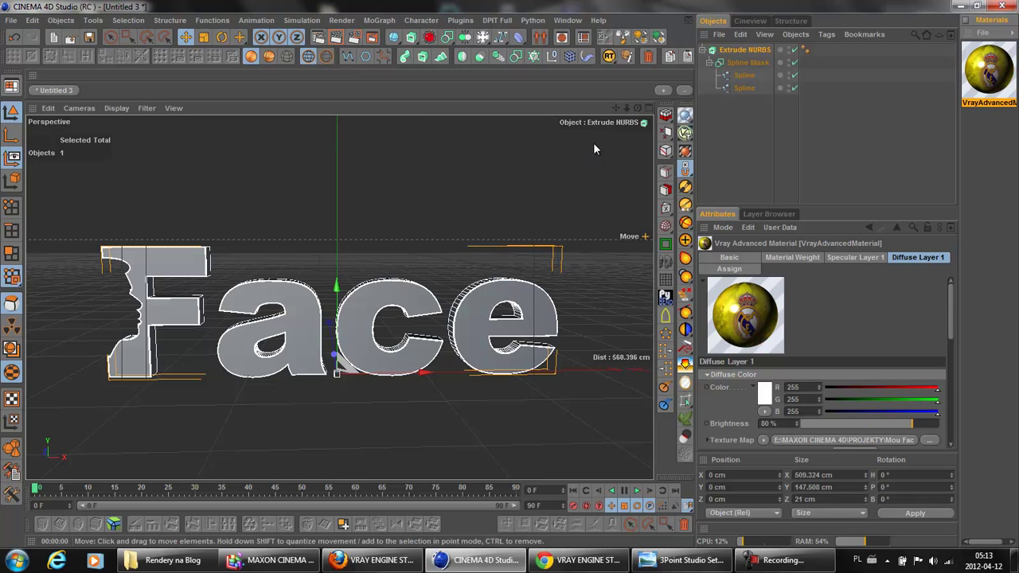
Drop the Real Madrid material onto Extrude NURBS and set its texture projection to Cubic.
left_click_drag(615, 107, 510, 278)
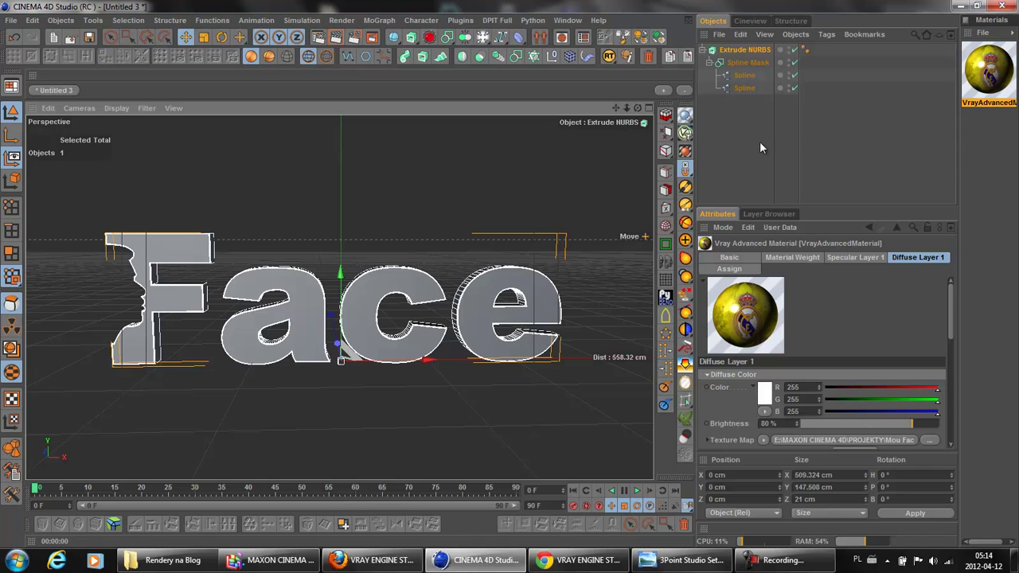
left_click(744, 49)
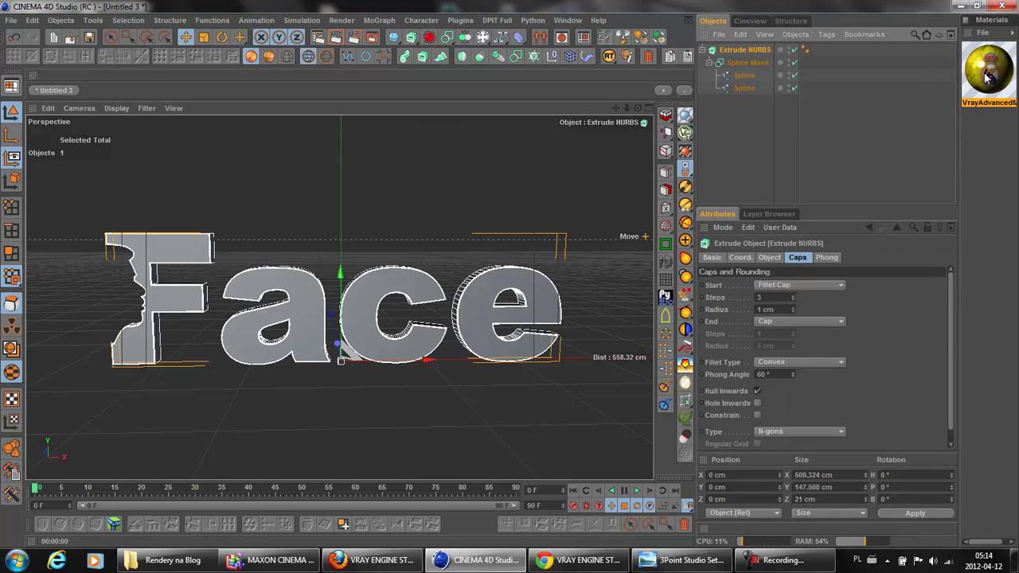
left_click_drag(749, 60, 749, 50)
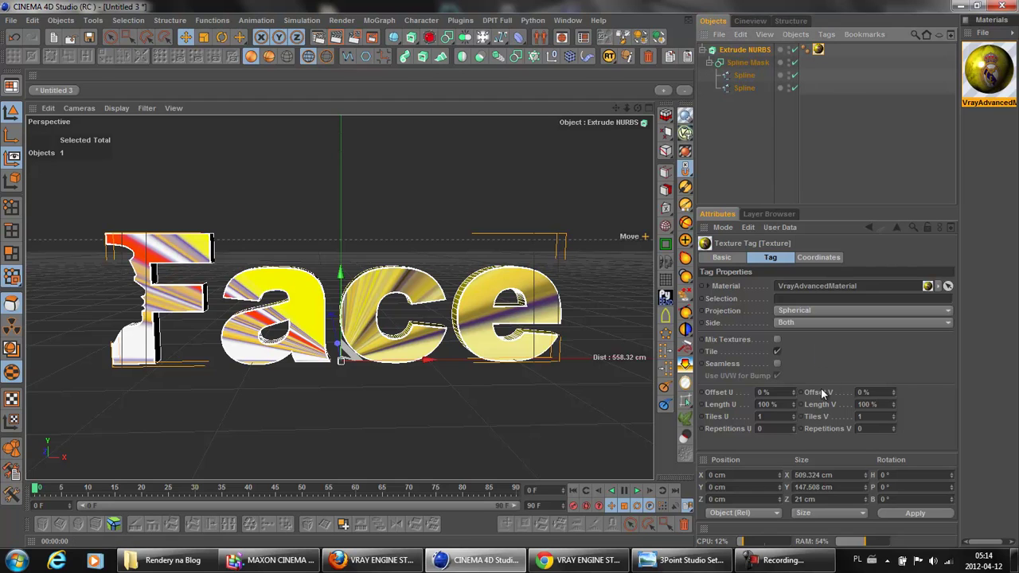
left_click(947, 310)
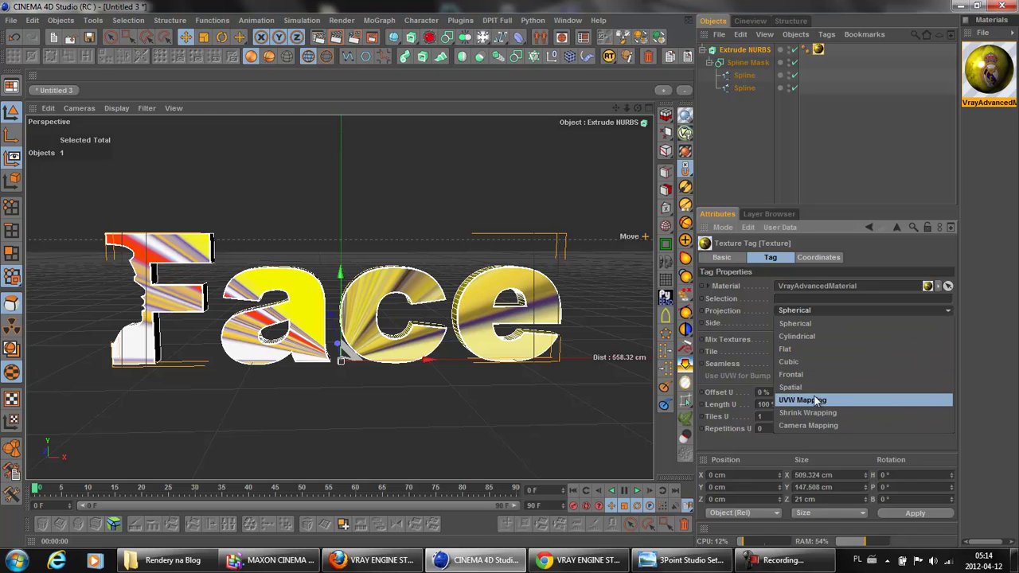
left_click(789, 364)
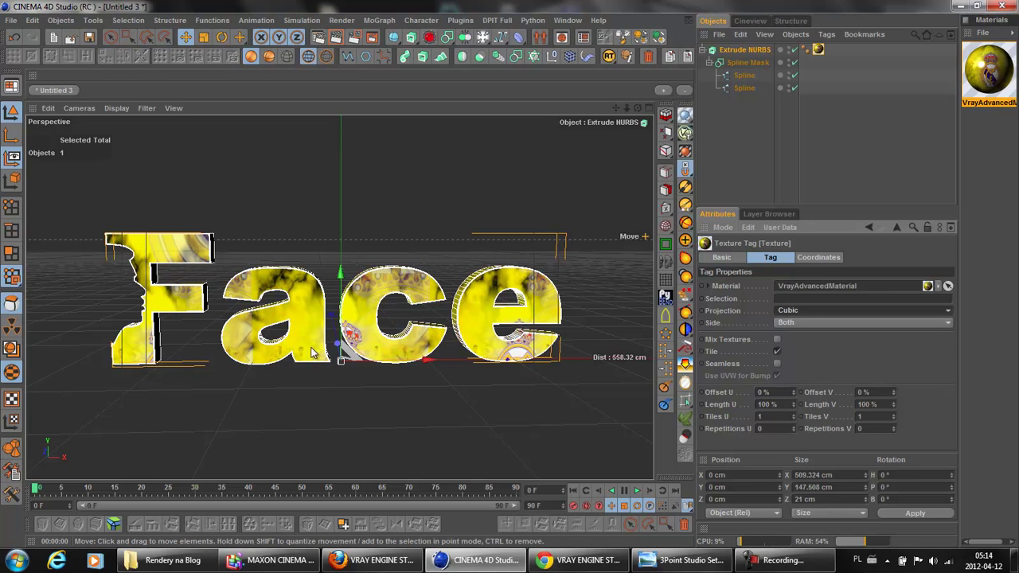
mouse_move(634, 109)
left_mouse_down()
mouse_move(623, 109)
mouse_move(510, 274)
mouse_move(499, 539)
left_mouse_up()
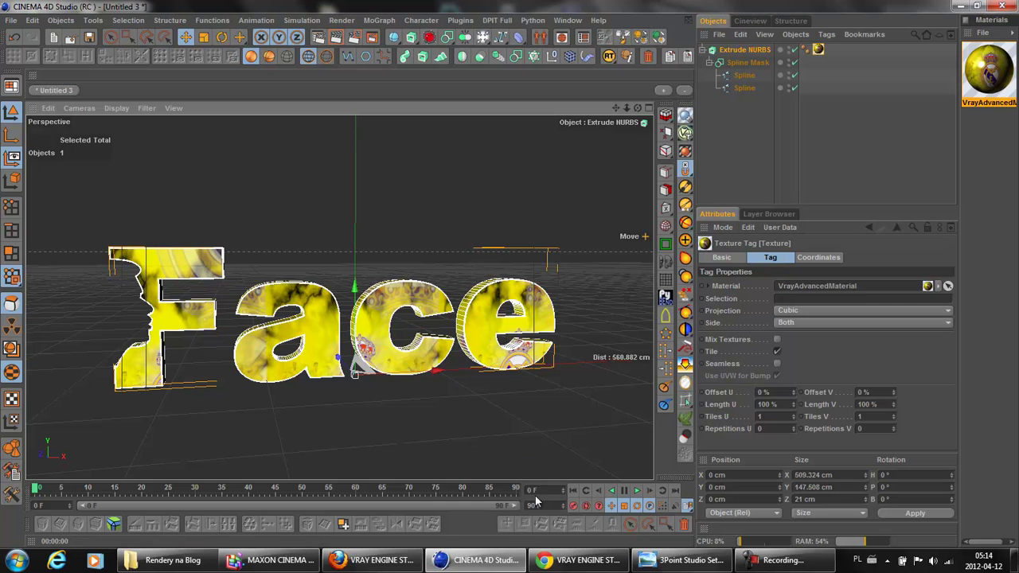
mouse_move(578, 560)
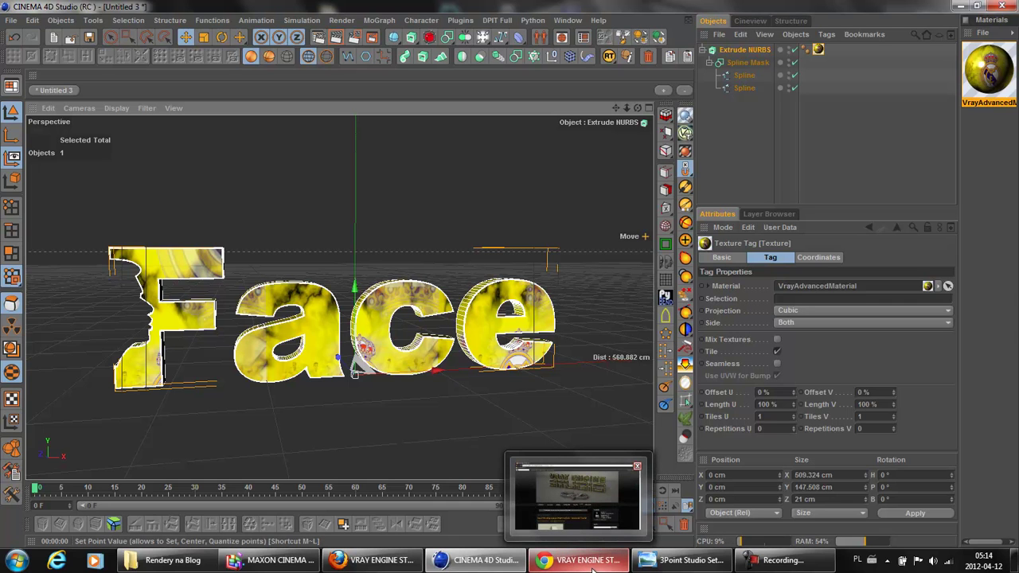
left_click(590, 568)
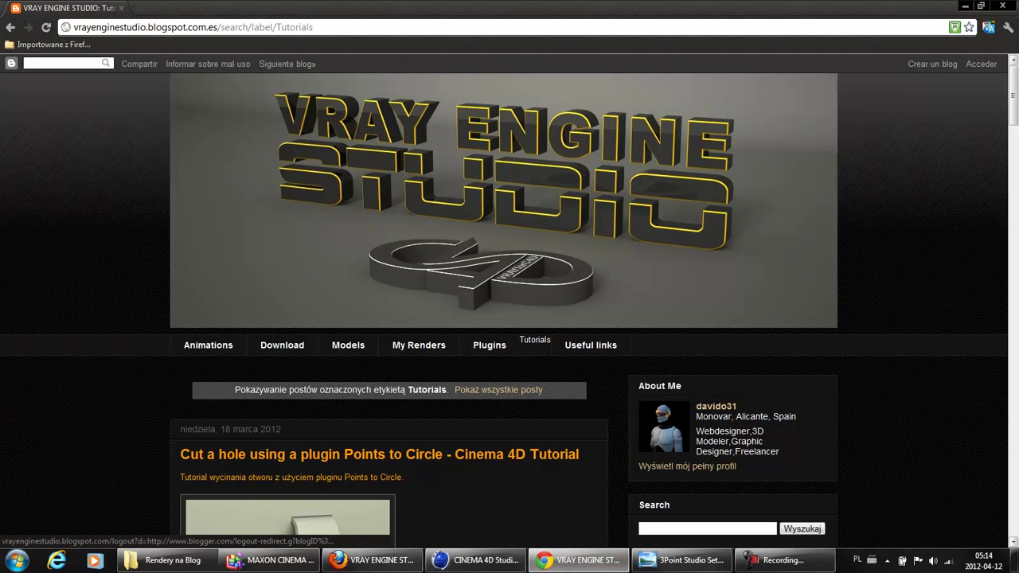
left_click_drag(1013, 99, 1013, 230)
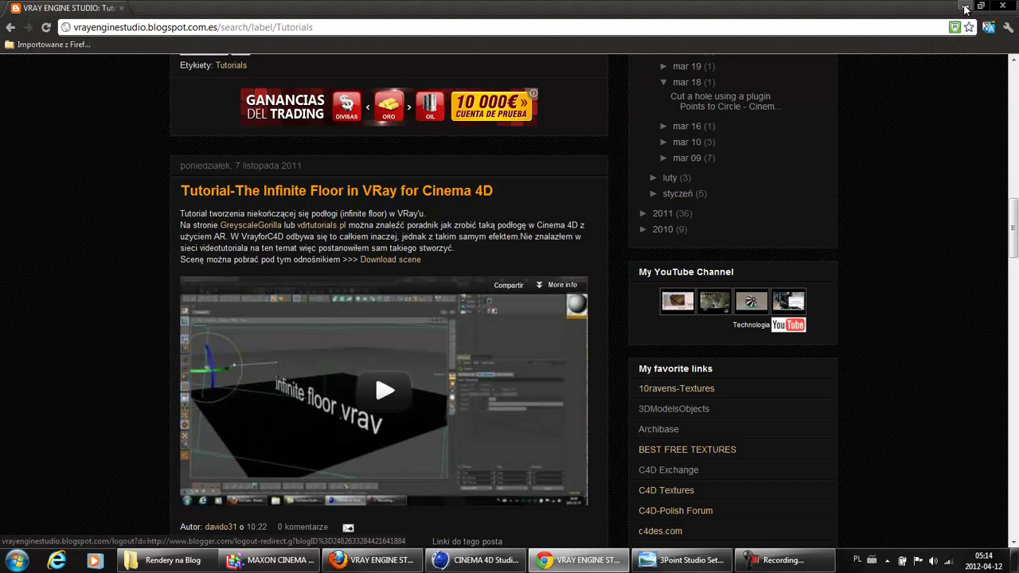
left_click(965, 8)
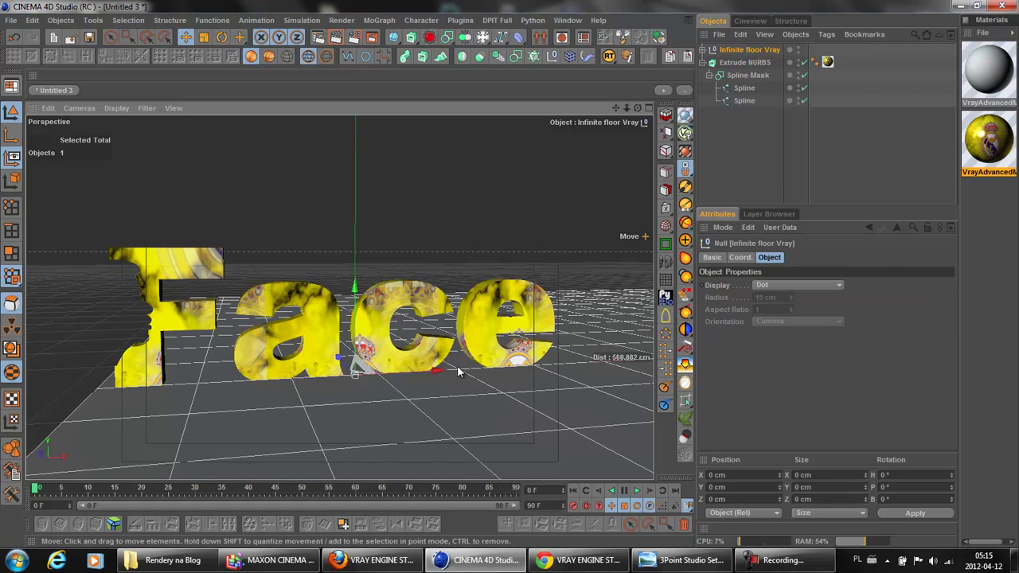
Slide the Infinite floor along X to -500.792 cm, then open Render Settings.
mouse_move(634, 108)
left_mouse_down()
mouse_move(510, 273)
mouse_move(548, 218)
left_mouse_up()
left_click_drag(443, 372, 509, 274)
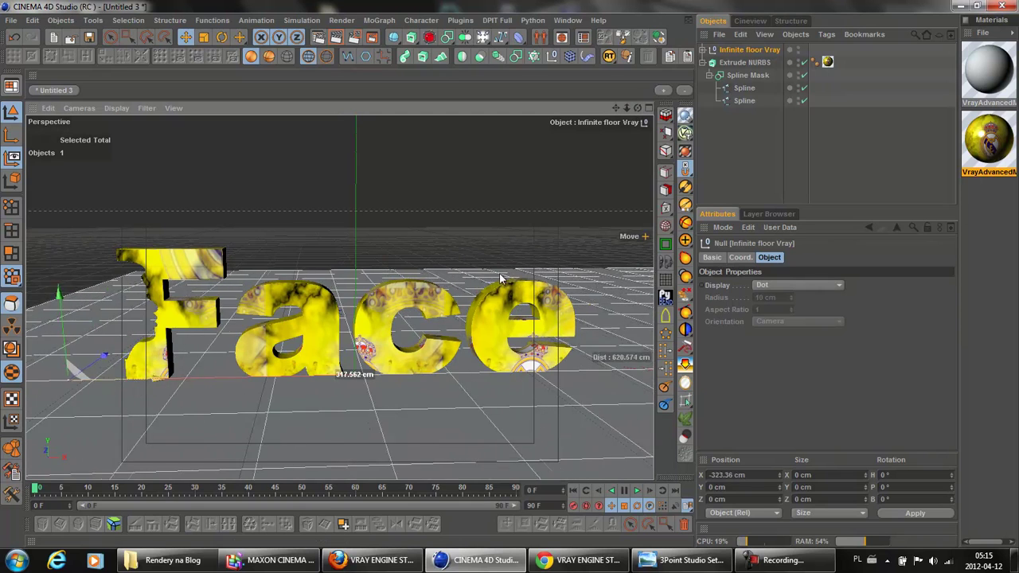
left_click_drag(444, 371, 513, 280)
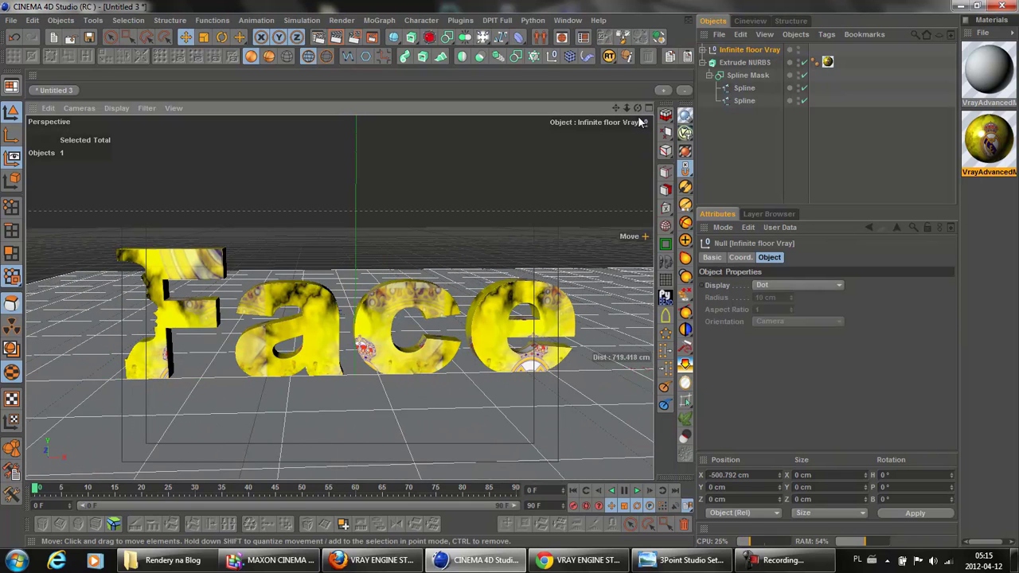
scroll(512, 278, "up", 2)
scroll(510, 274, "up", 1)
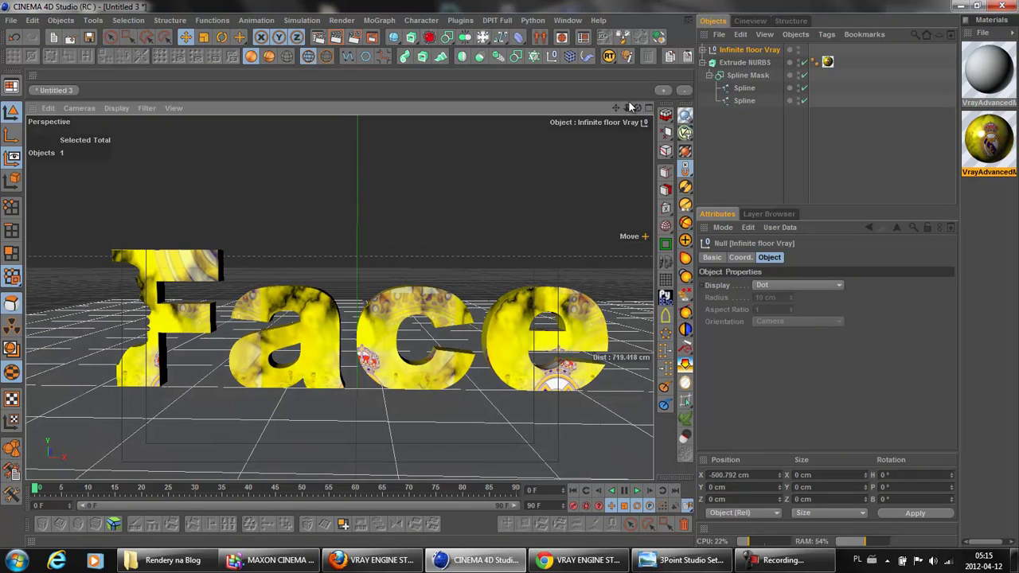
scroll(508, 273, "down", 2)
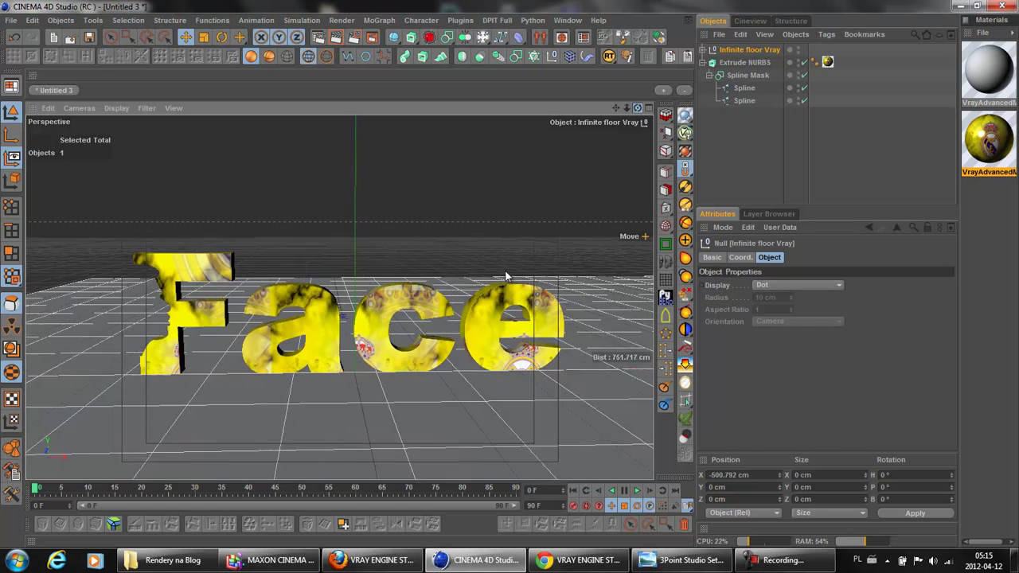
scroll(509, 274, "down", 1)
left_click(317, 36)
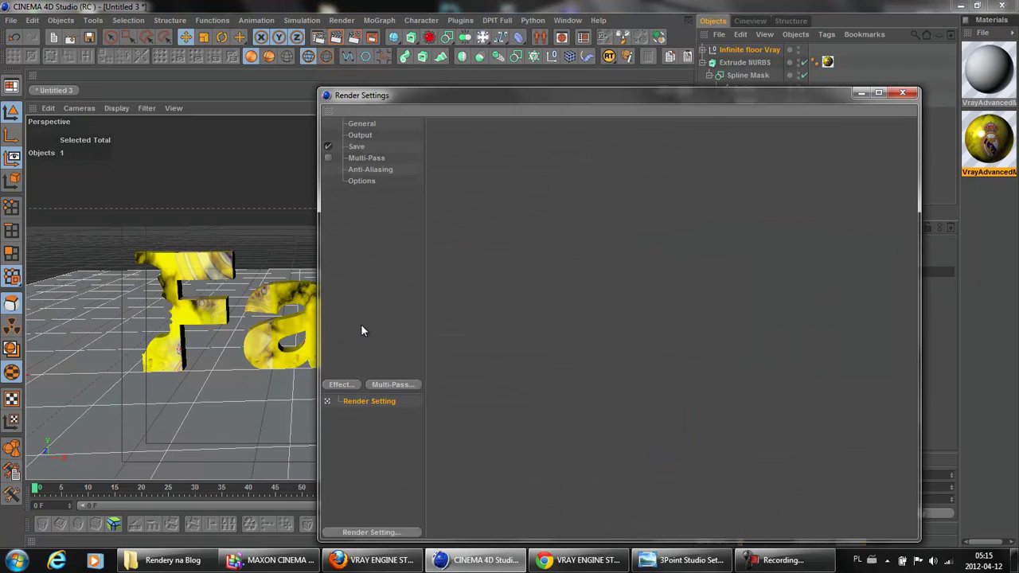
Switch the renderer to VrayBridge, enable GI with the 04_IR-LC_medium preset, and disable AO.
left_click(360, 124)
left_click(492, 188)
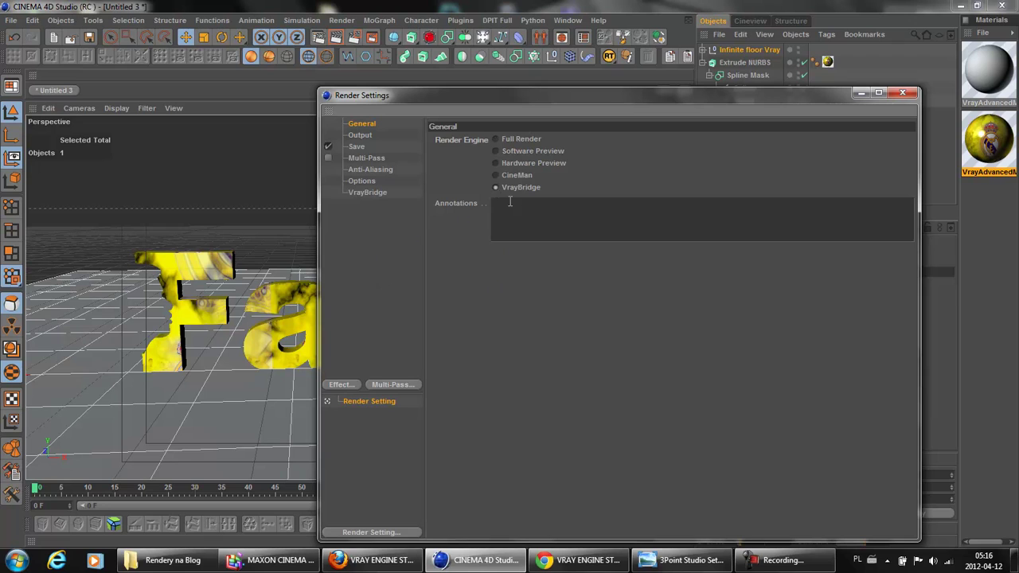
left_click(374, 187)
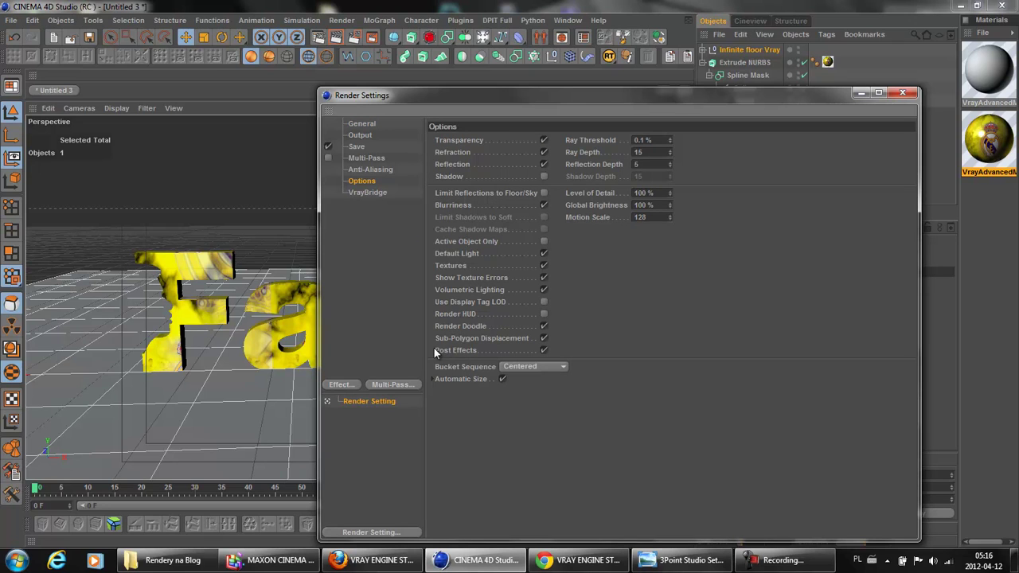
left_click(371, 192)
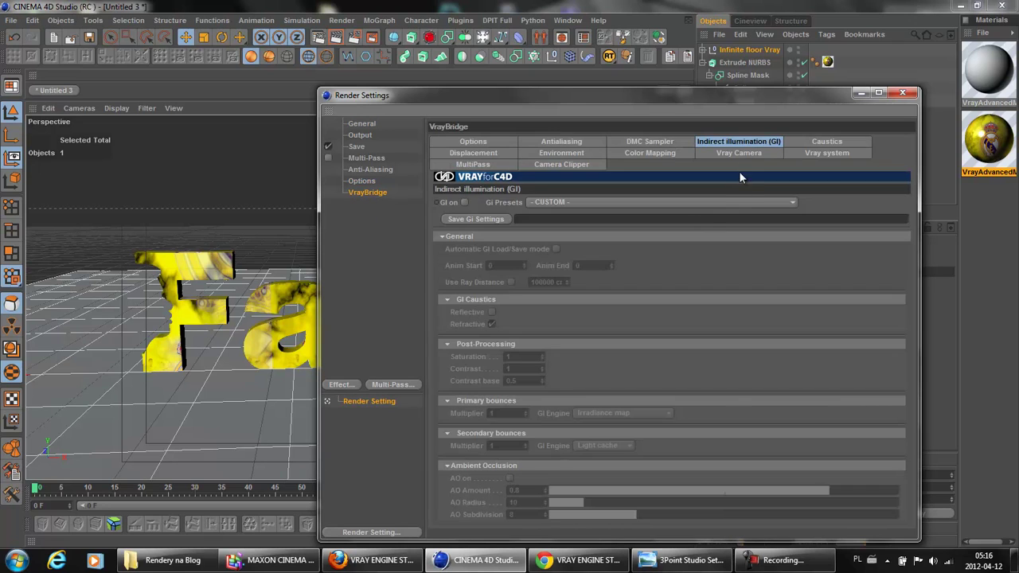
left_click(466, 202)
left_click(793, 204)
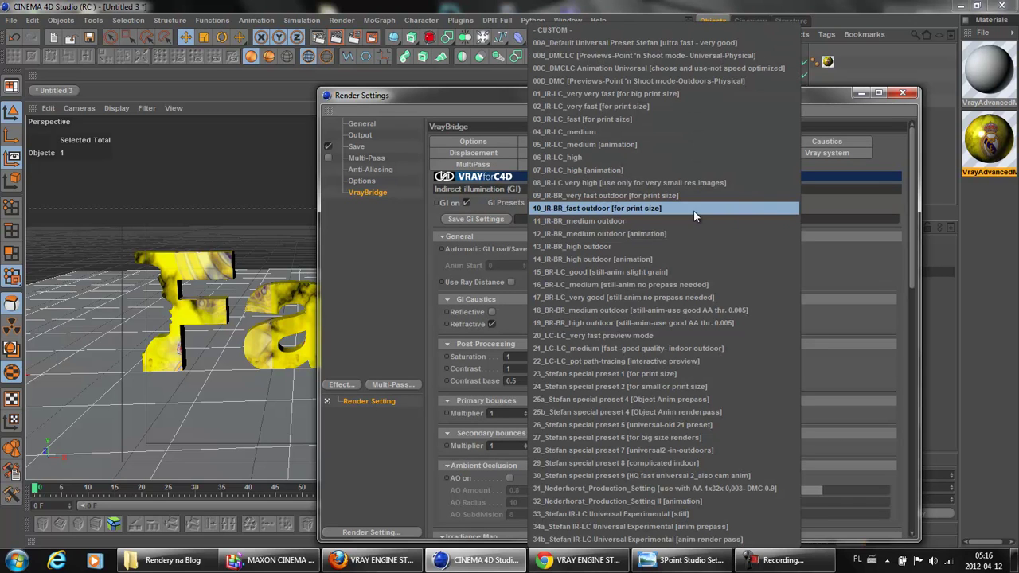
left_click(567, 132)
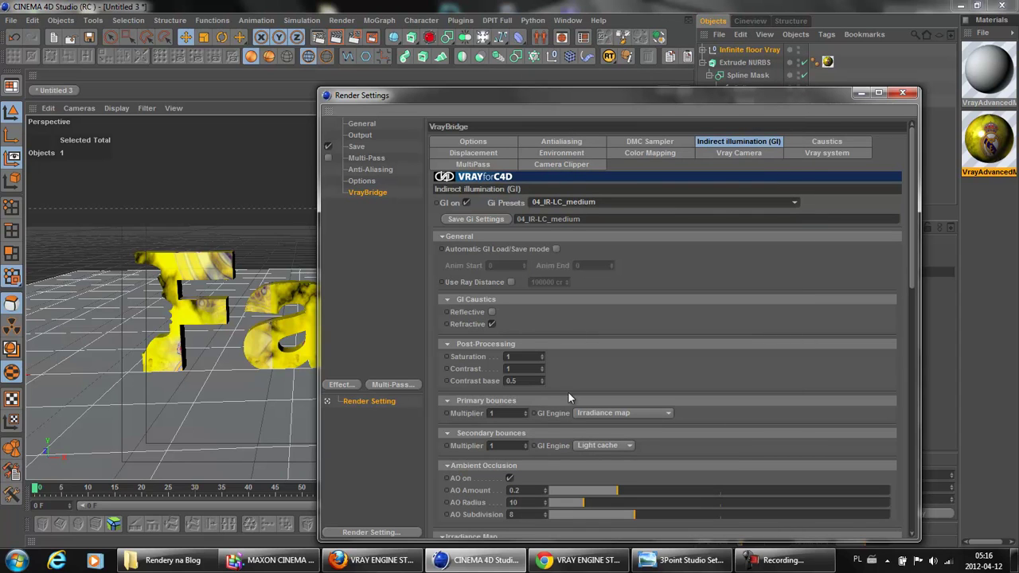
left_click_drag(913, 260, 923, 342)
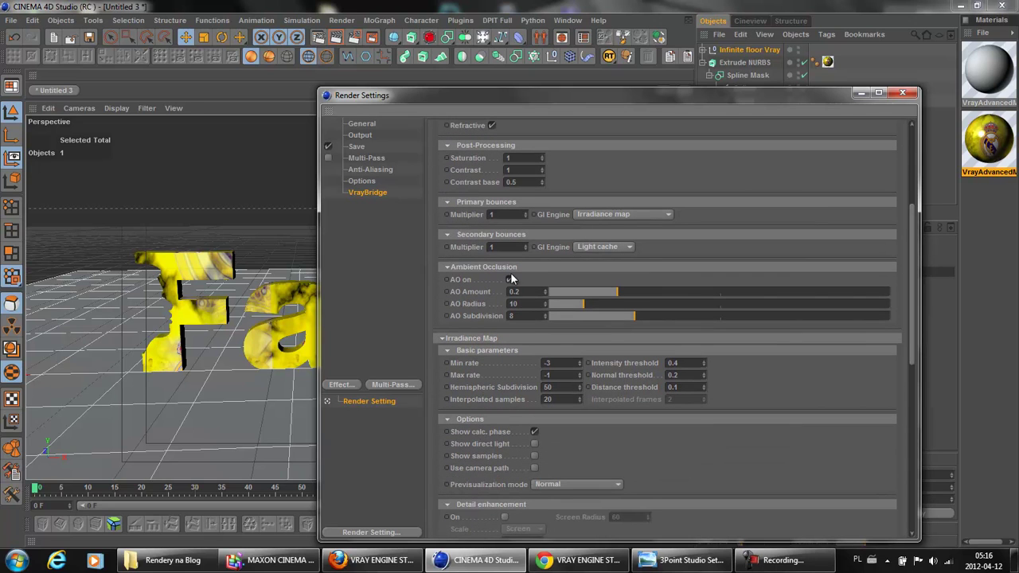
left_click(509, 280)
Set Hemispheric Subdivision to 80 and Interpolated samples to 30.
scroll(492, 347, "down", 1)
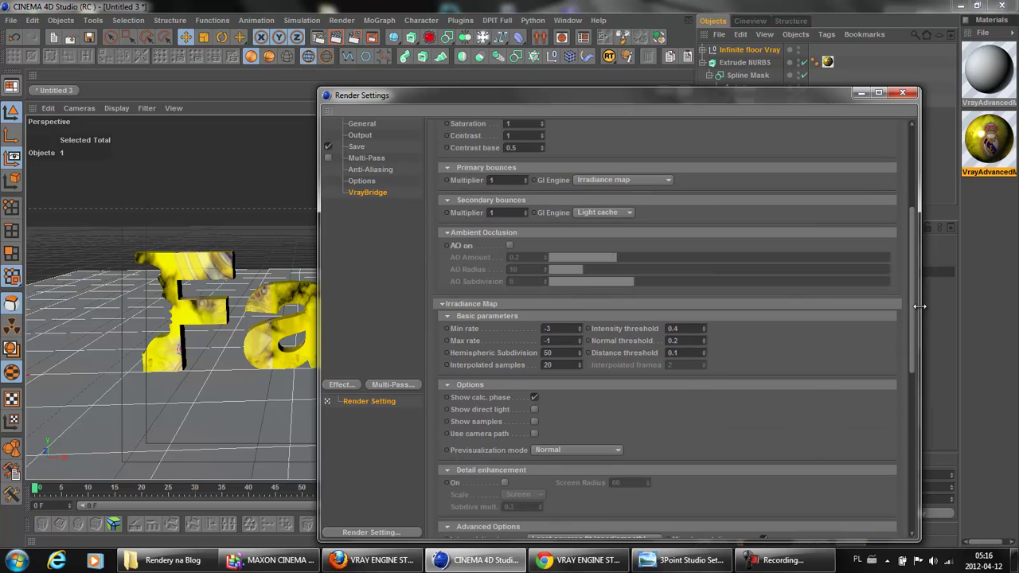
mouse_move(914, 307)
left_mouse_down()
mouse_move(914, 400)
mouse_move(927, 296)
left_mouse_up()
left_click(547, 373)
type("50")
key("BackSpace")
type("80")
key("Return")
key("Tab")
key("BackSpace")
type("30")
key("Return")
Set the V-Ray colour mapping type to Exponential.
mouse_move(904, 339)
left_mouse_down()
mouse_move(922, 312)
mouse_move(914, 244)
left_mouse_up()
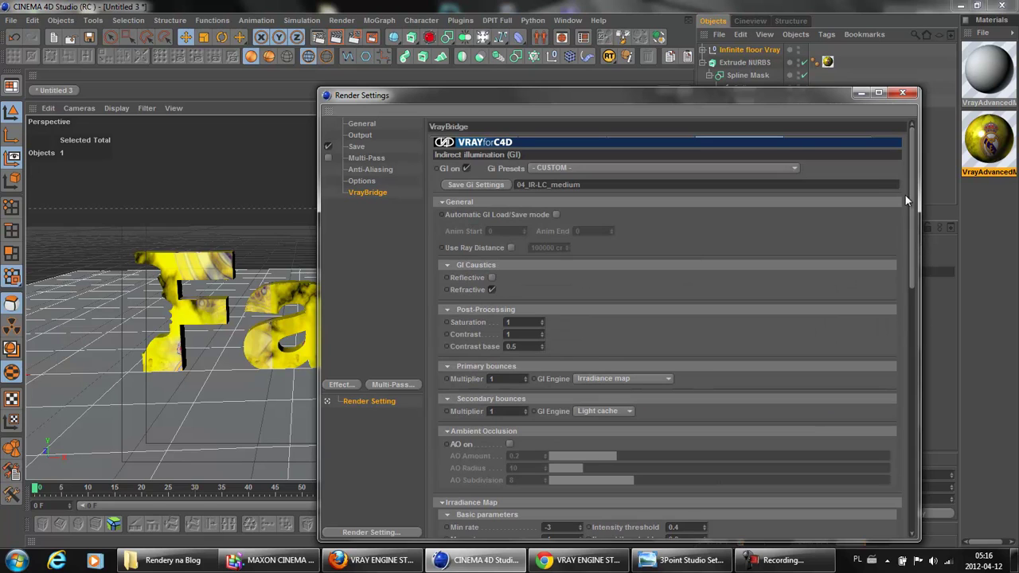
left_click_drag(913, 238, 912, 226)
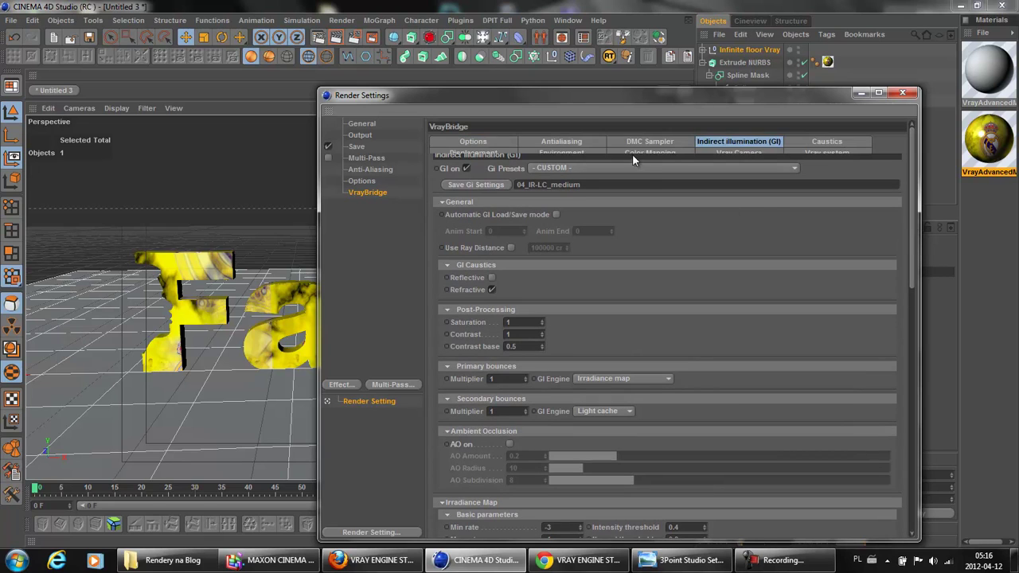
left_click(639, 143)
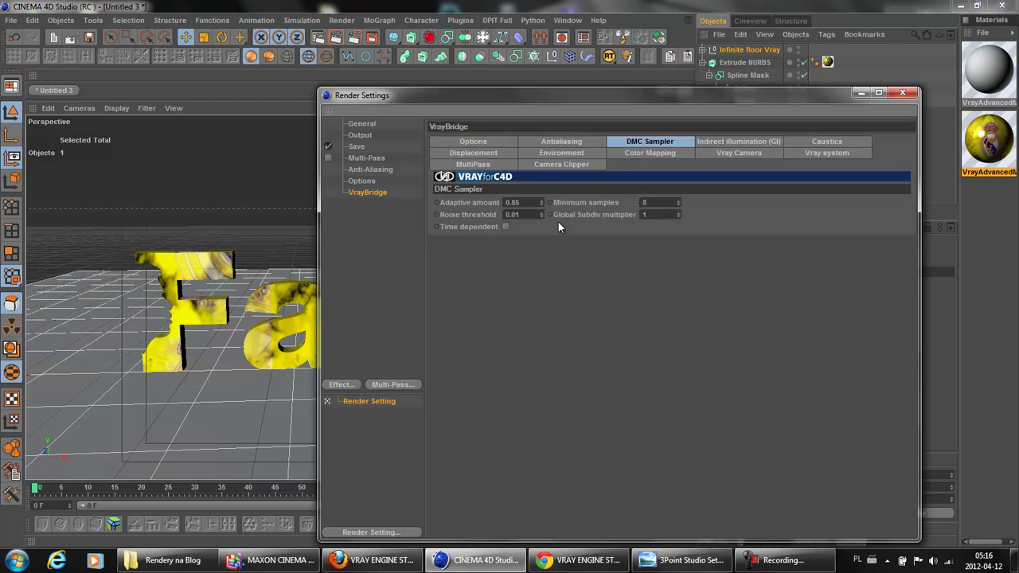
left_click(563, 143)
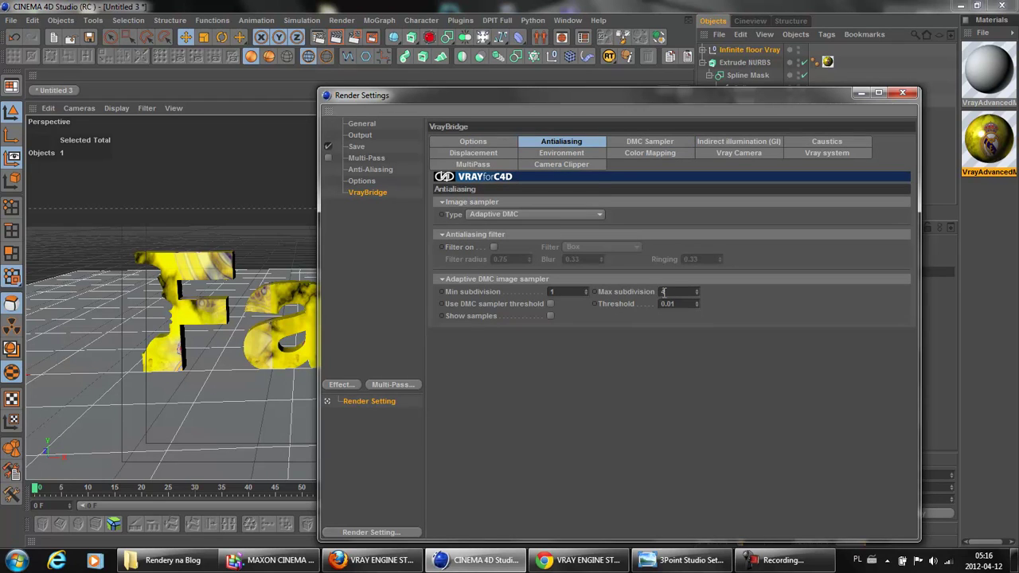
left_click(638, 153)
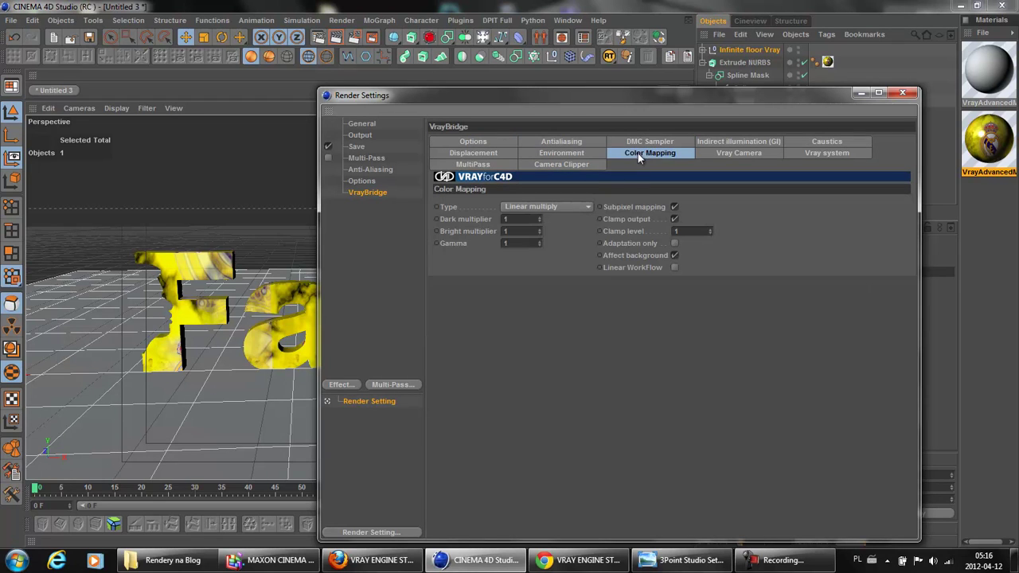
left_click(586, 206)
left_click(538, 233)
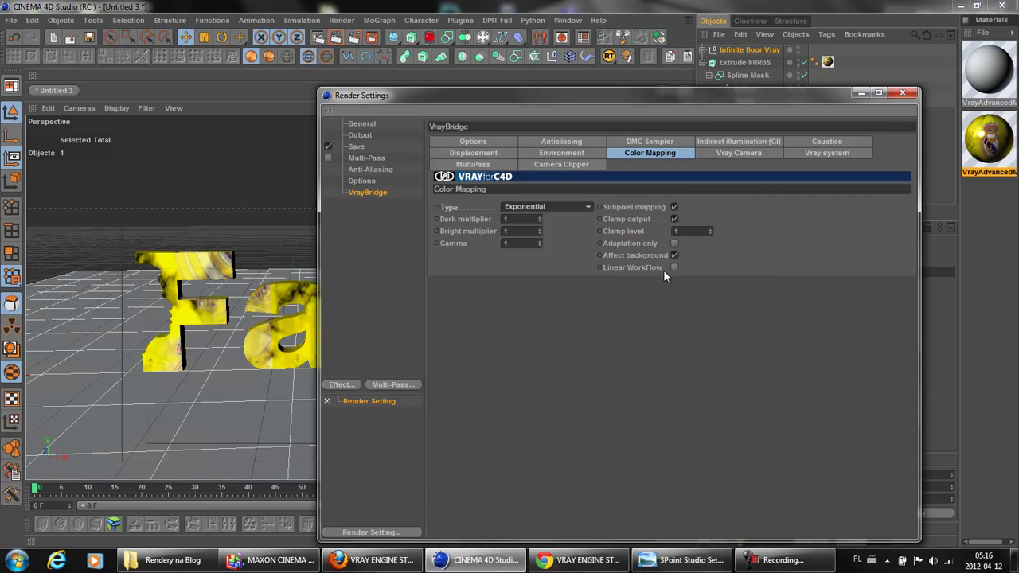
Raise the extruded Face text to Y 3.162 cm, just above the infinite floor.
left_click(902, 94)
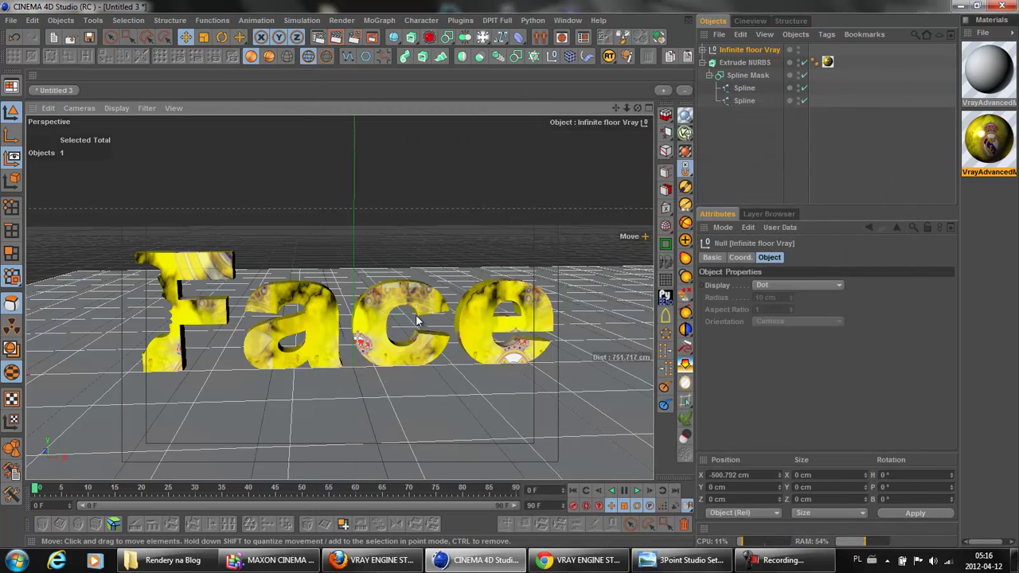
left_click_drag(510, 273, 509, 274, "alt")
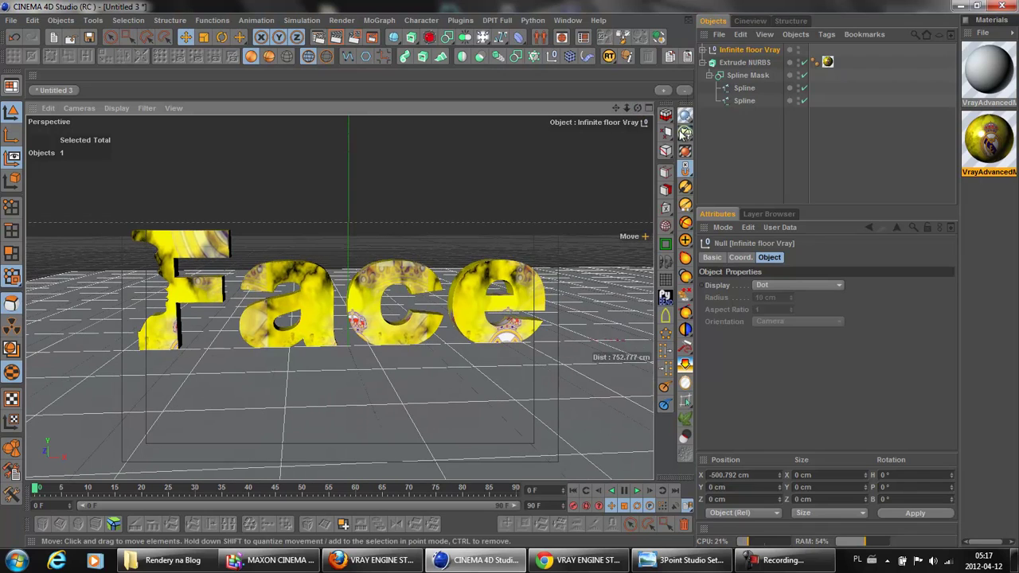
left_click(703, 62)
left_click(717, 63)
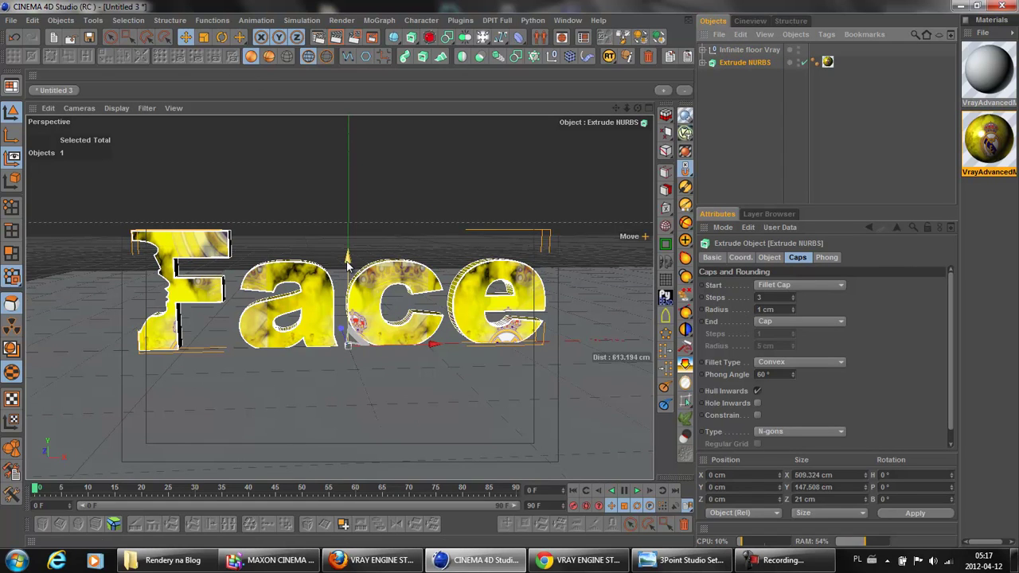
left_click_drag(347, 263, 347, 257)
left_click_drag(510, 276, 510, 277)
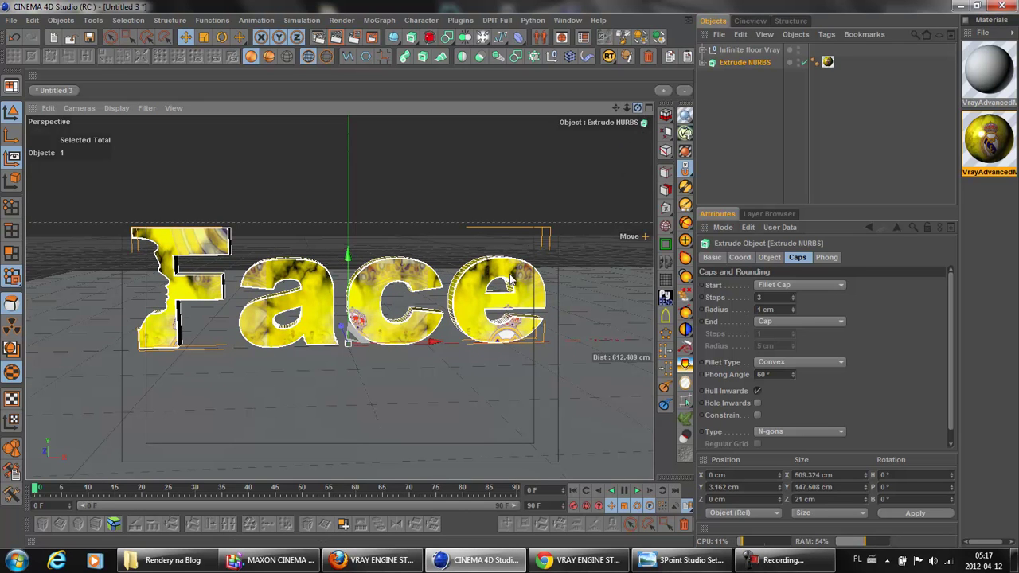
Run a brief test render, then bring the view closer to the text.
key("ctrl+r")
left_click(510, 276)
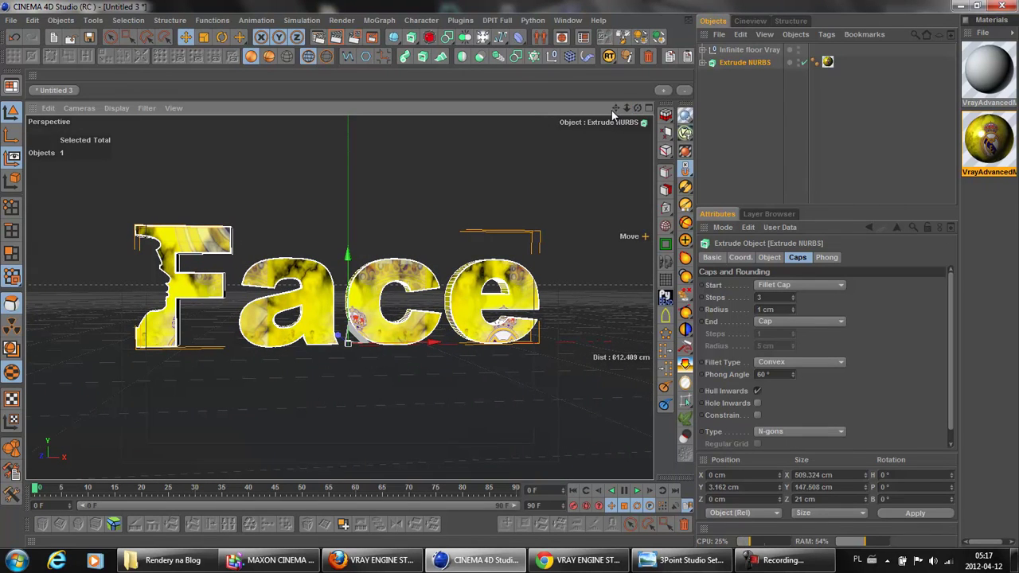
left_click_drag(626, 109, 487, 93)
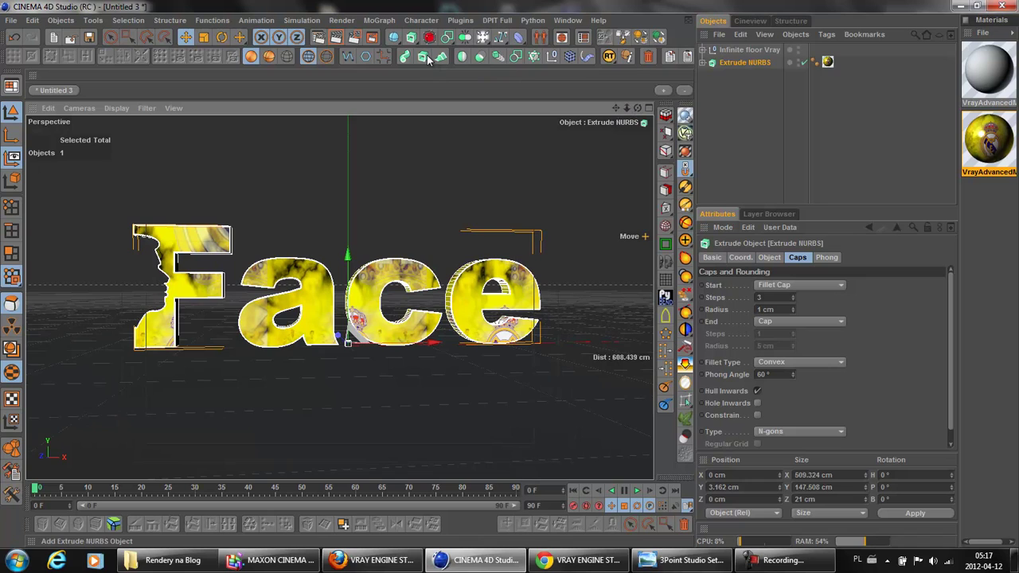
Create a Camera at Z -597.652 cm framing the Face letters, with a VrayPhysicalCamera tag.
left_click(482, 37)
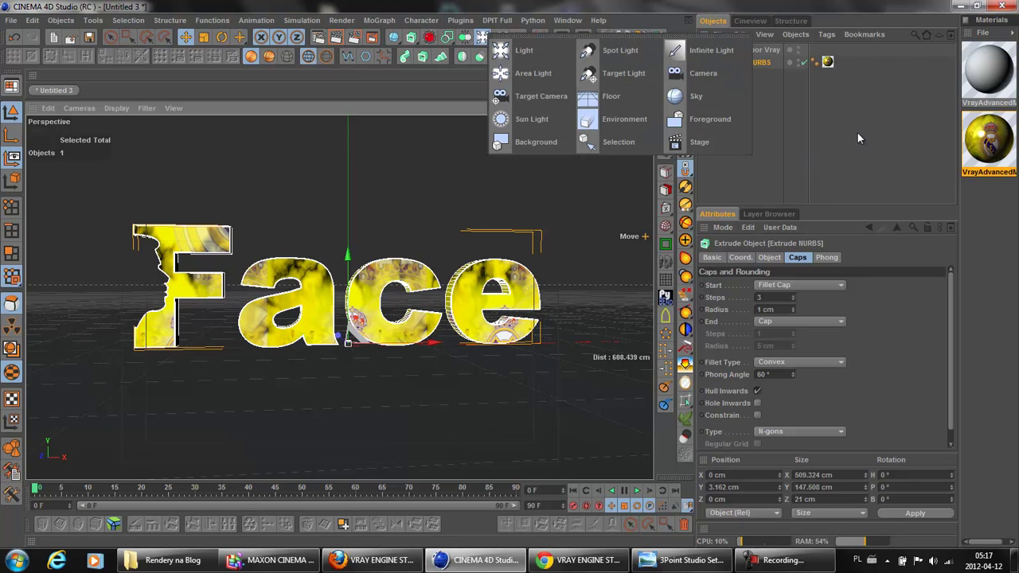
left_click(689, 141)
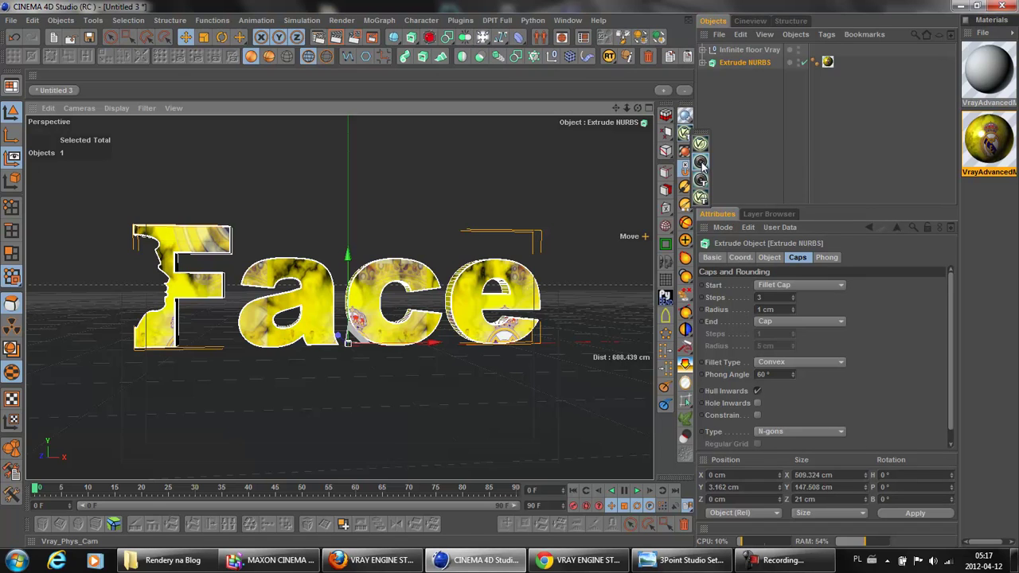
left_click(701, 162)
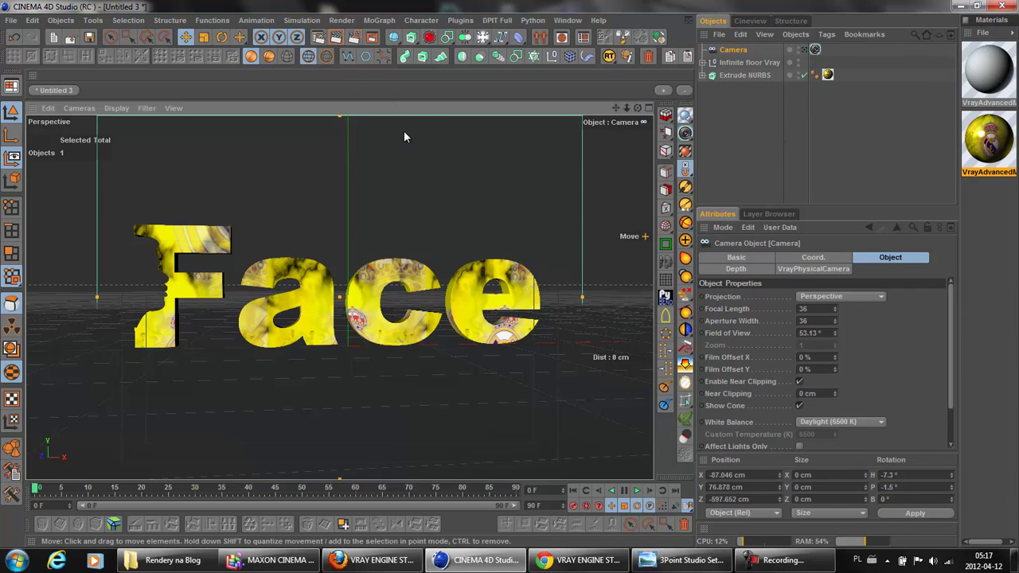
left_click_drag(481, 37, 671, 74)
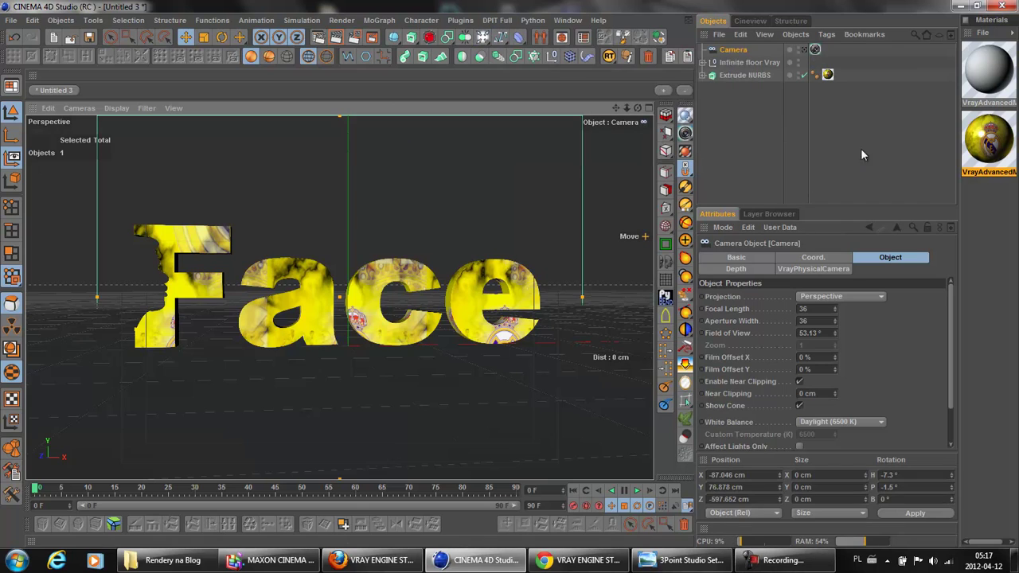
left_click(826, 35)
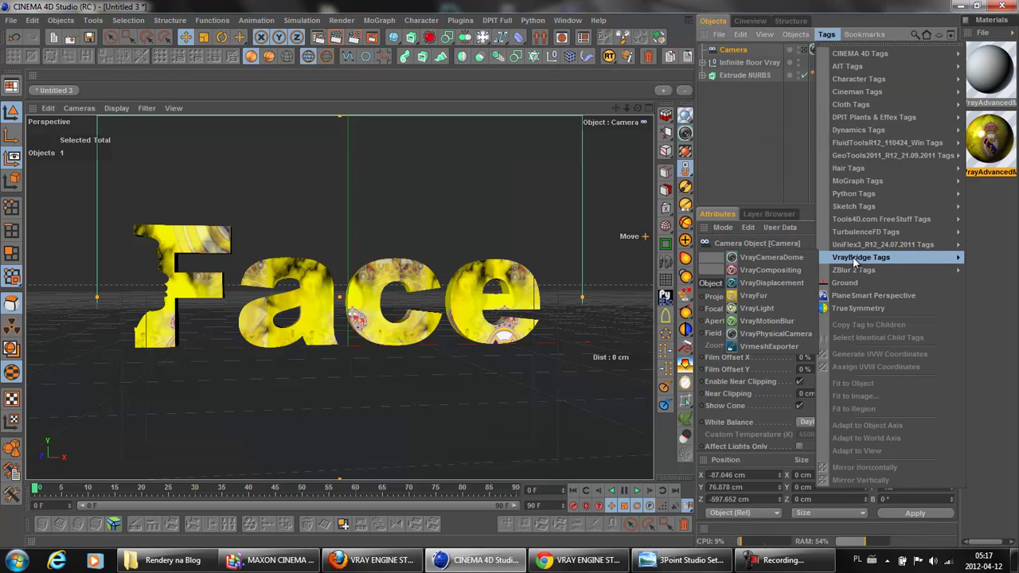
mouse_move(861, 257)
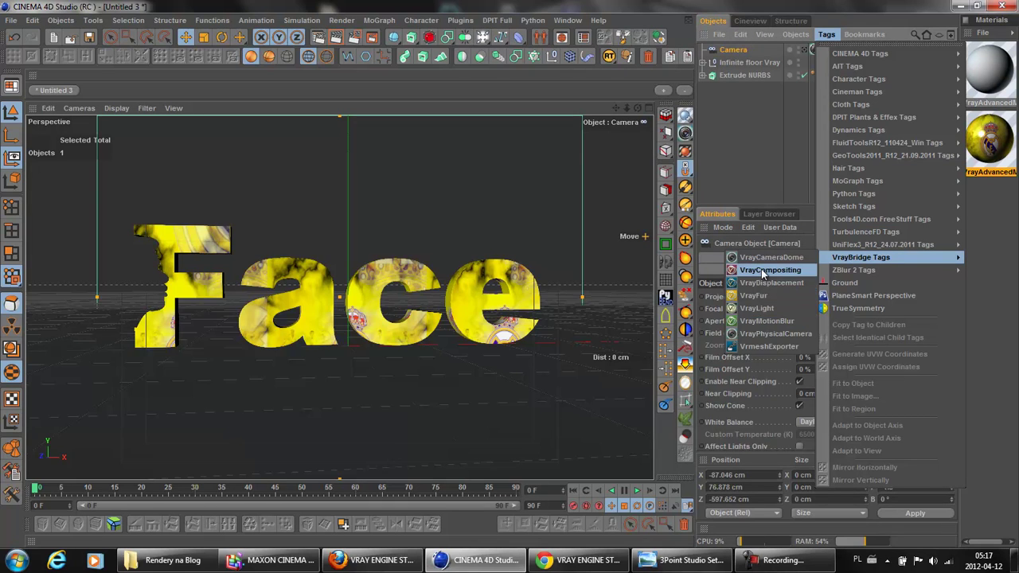
left_click(769, 335)
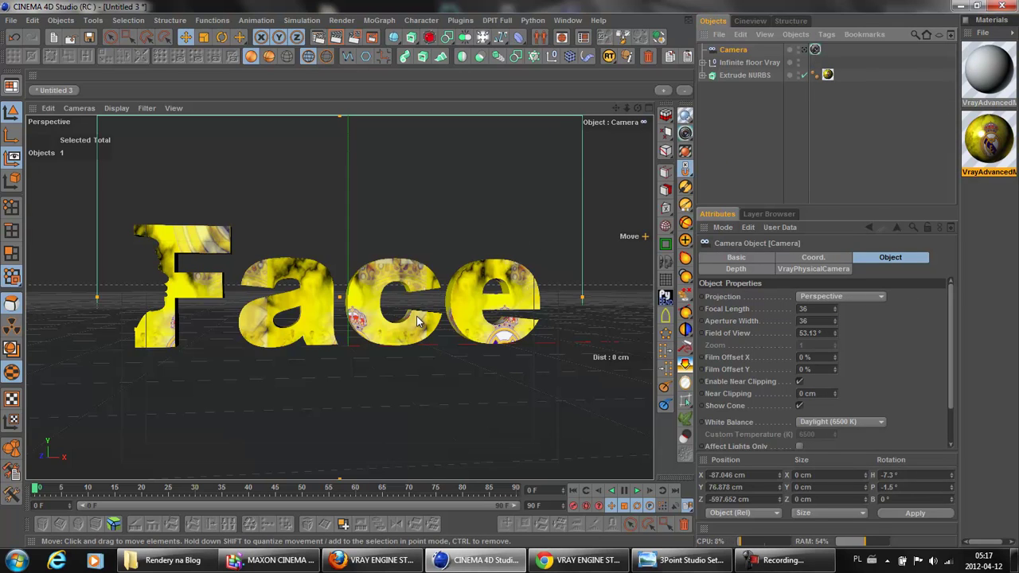
Render the new camera's view with V-Ray, showing the yellow Face letters on the floor.
left_click(335, 42)
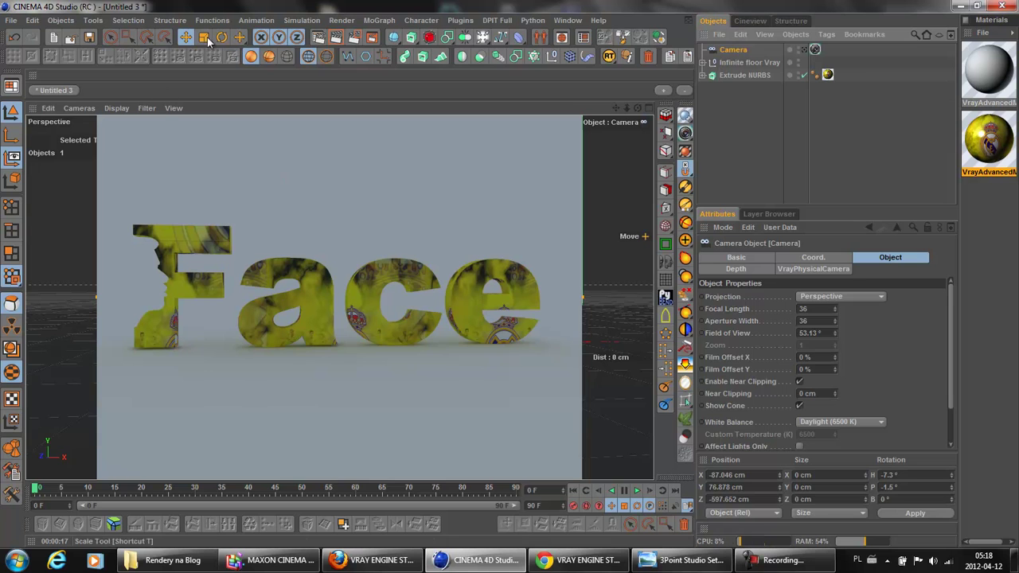
Review the VrayBridge Environment background settings in Render Settings.
left_click(318, 38)
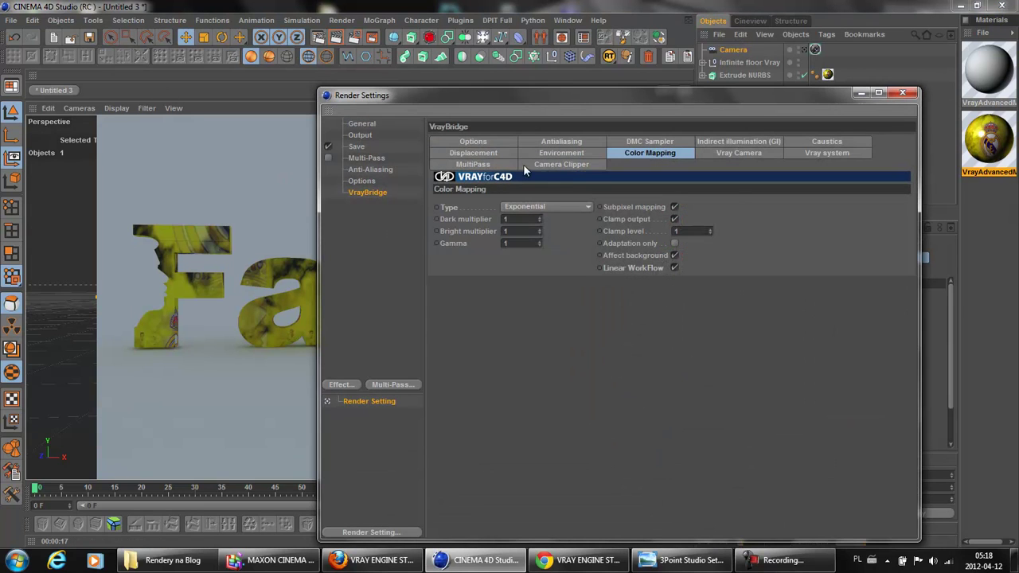
left_click(561, 154)
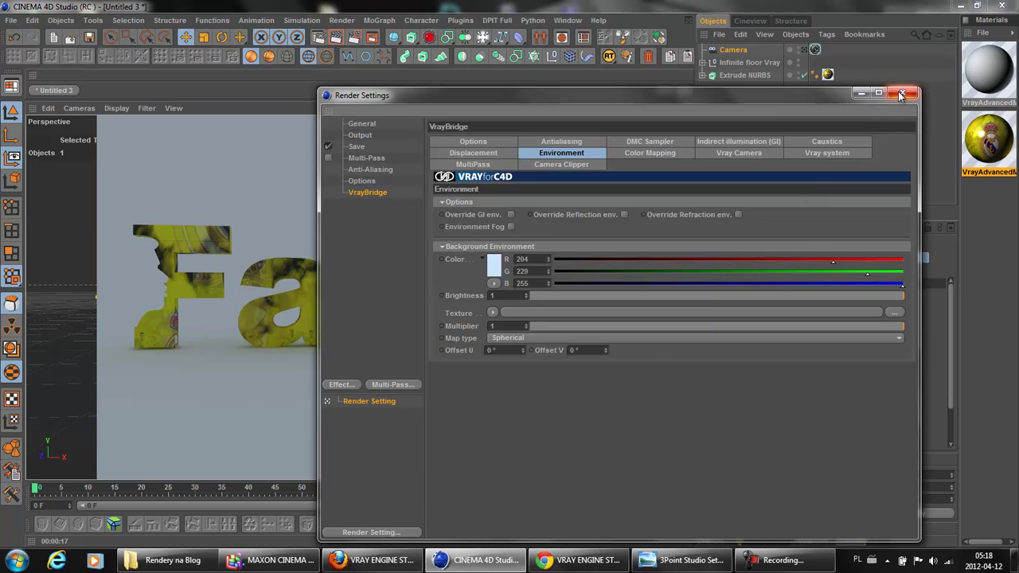
left_click(900, 94)
Inspect the grey VrayAdvancedMaterial's Diffuse Layer 1 Gradient texture map, leaving it unchanged.
double_click(996, 72)
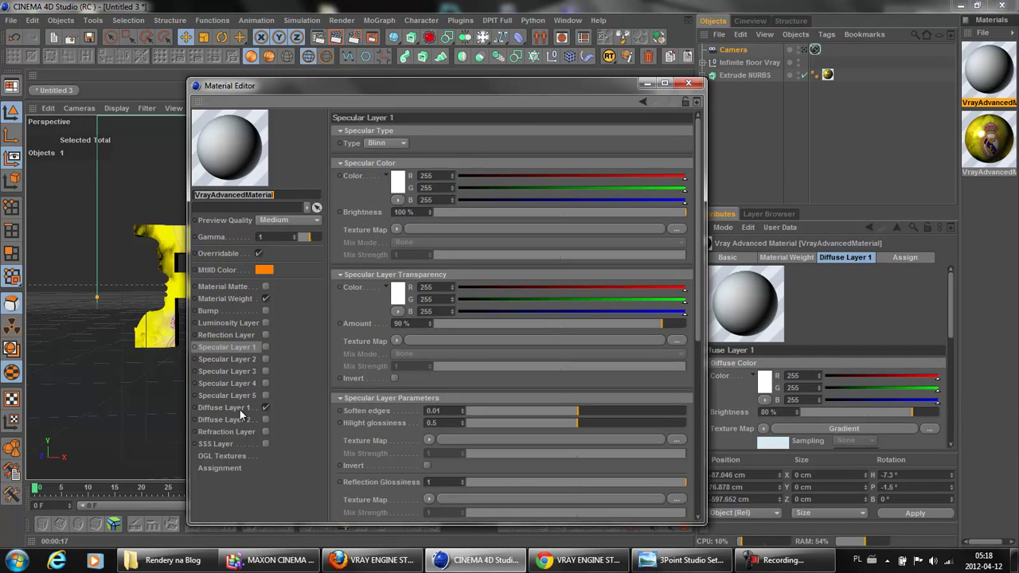
left_click(224, 407)
left_click(397, 197)
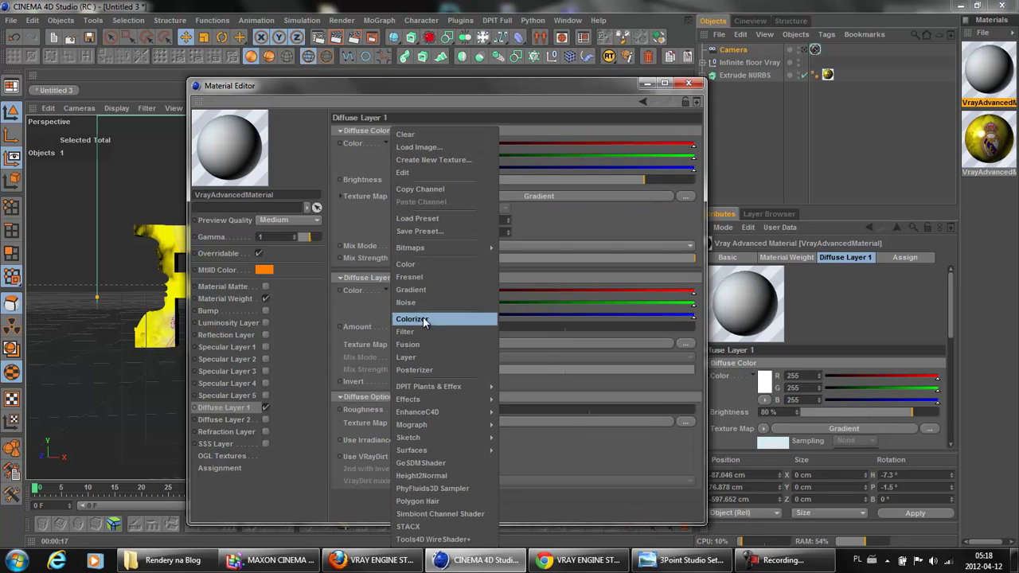
left_click(419, 195)
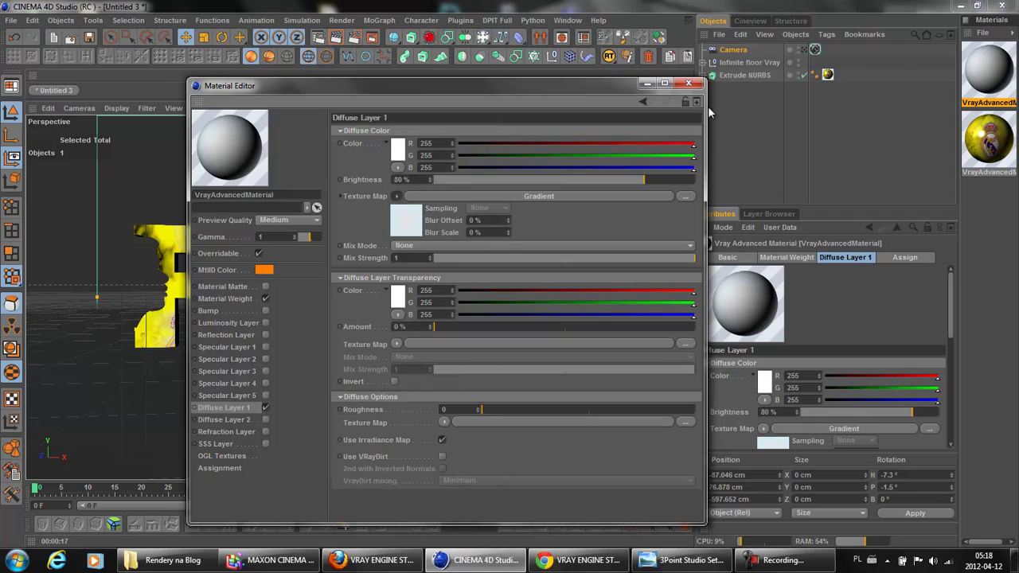
left_click(688, 83)
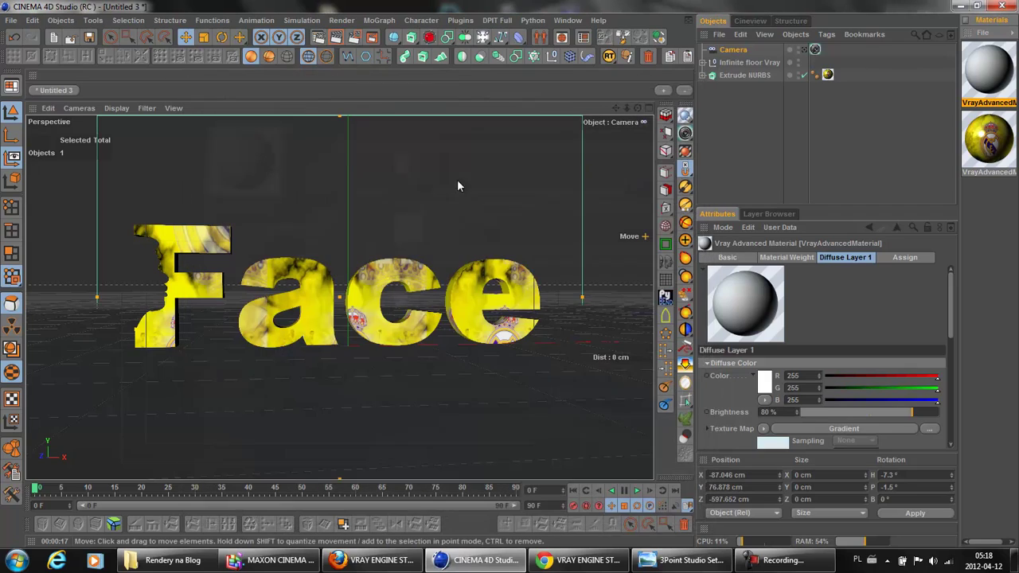
Re-render, then give the V-Ray background a Gradient texture and light grey RGB 227 colour.
left_click(337, 39)
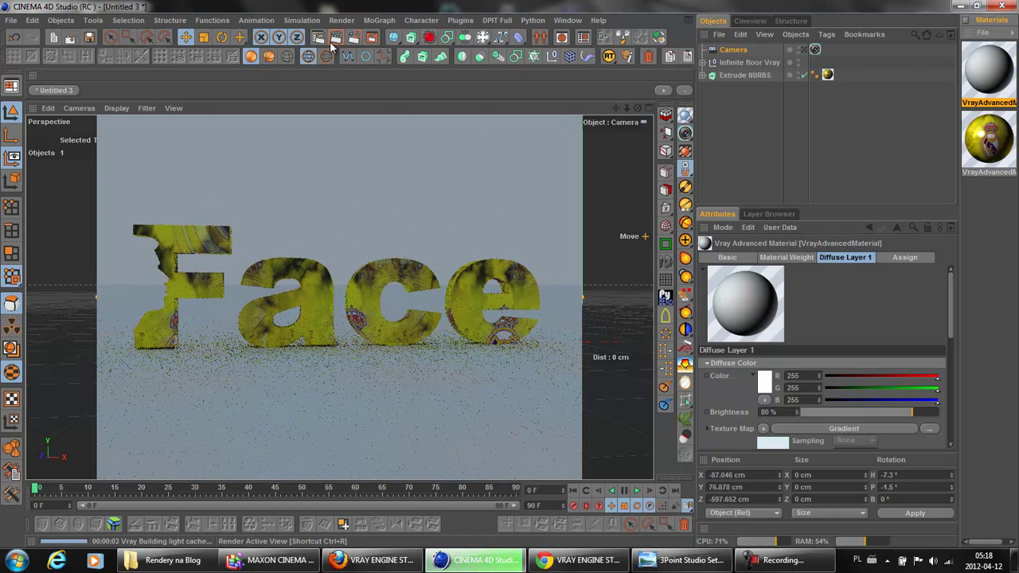
left_click(320, 39)
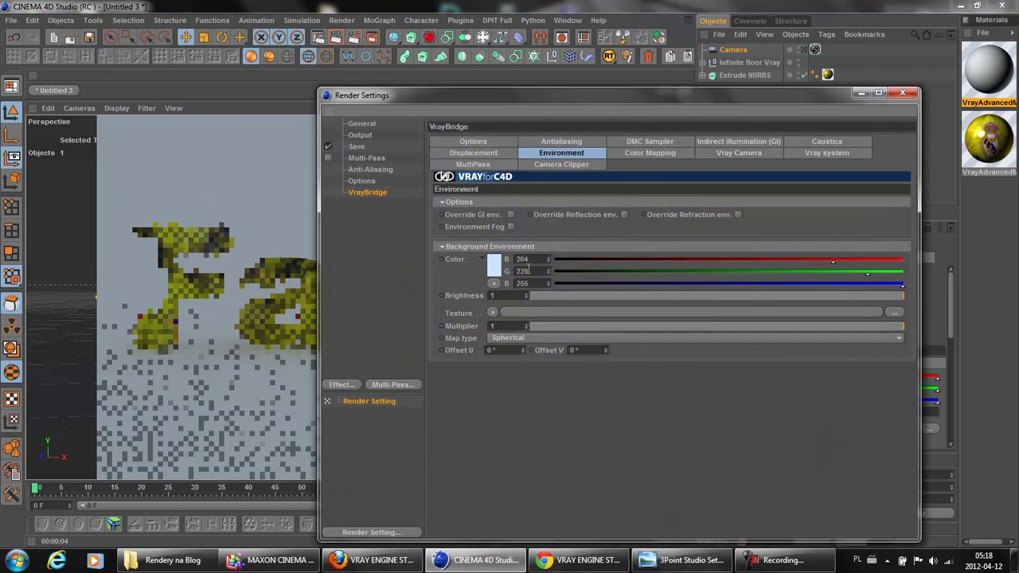
left_click(493, 314)
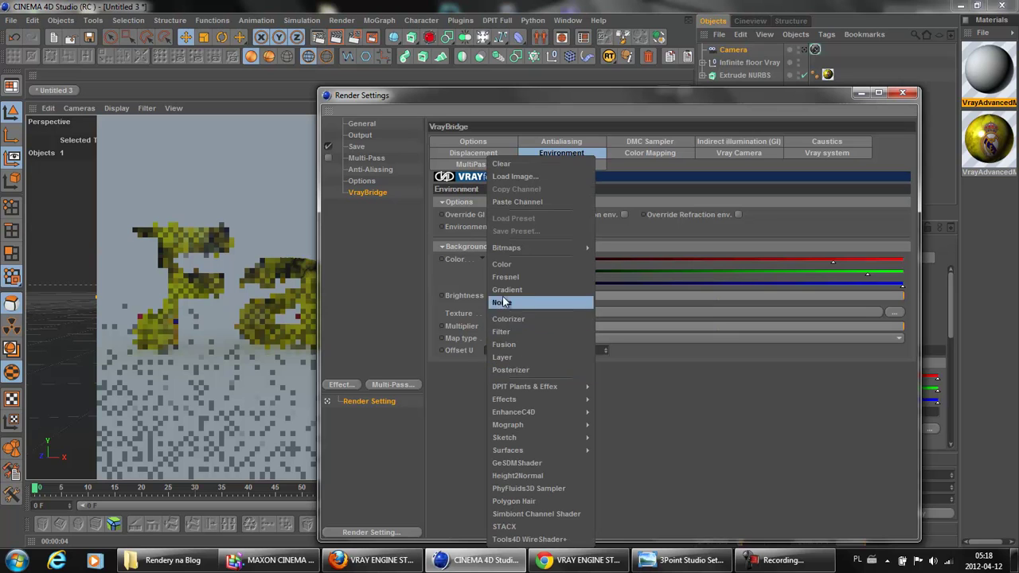
left_click(510, 202)
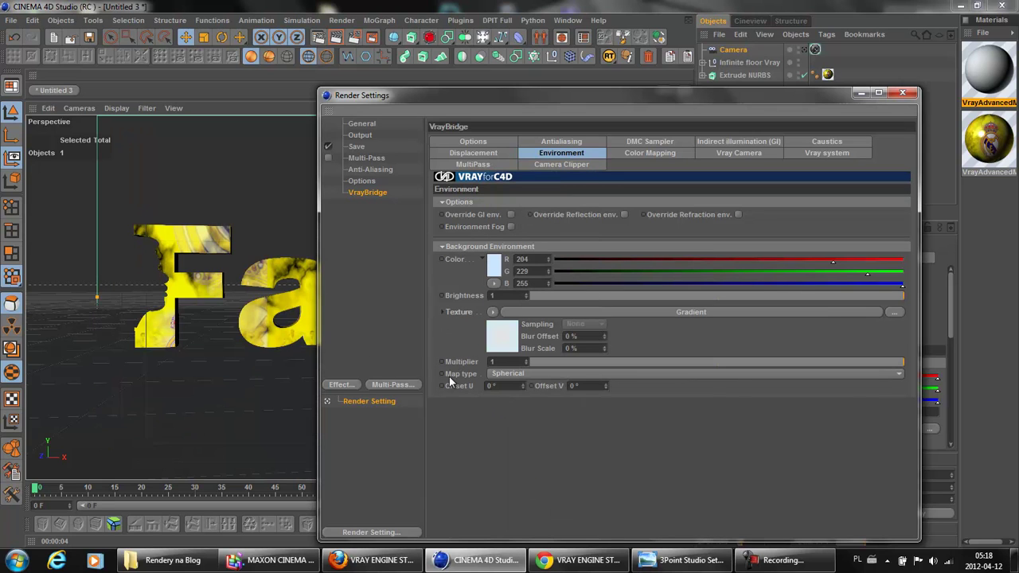
left_click(494, 271)
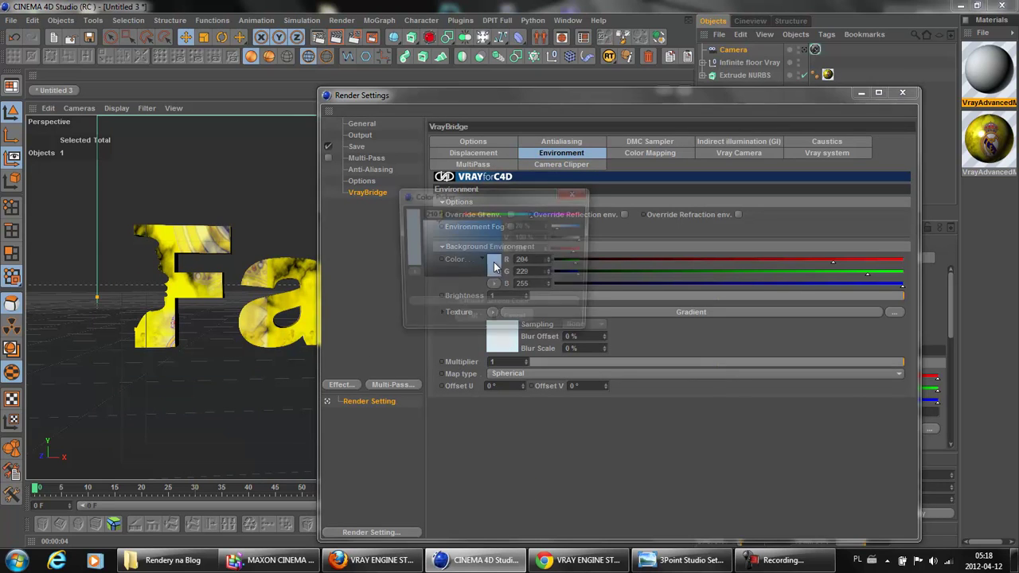
left_click(422, 231)
left_click_drag(422, 231, 419, 229)
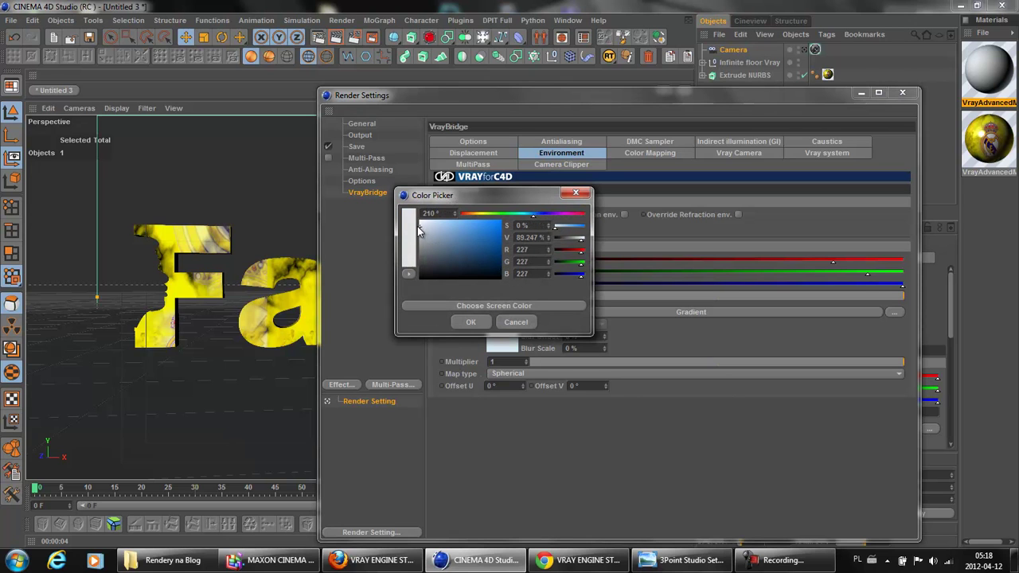
left_click(469, 323)
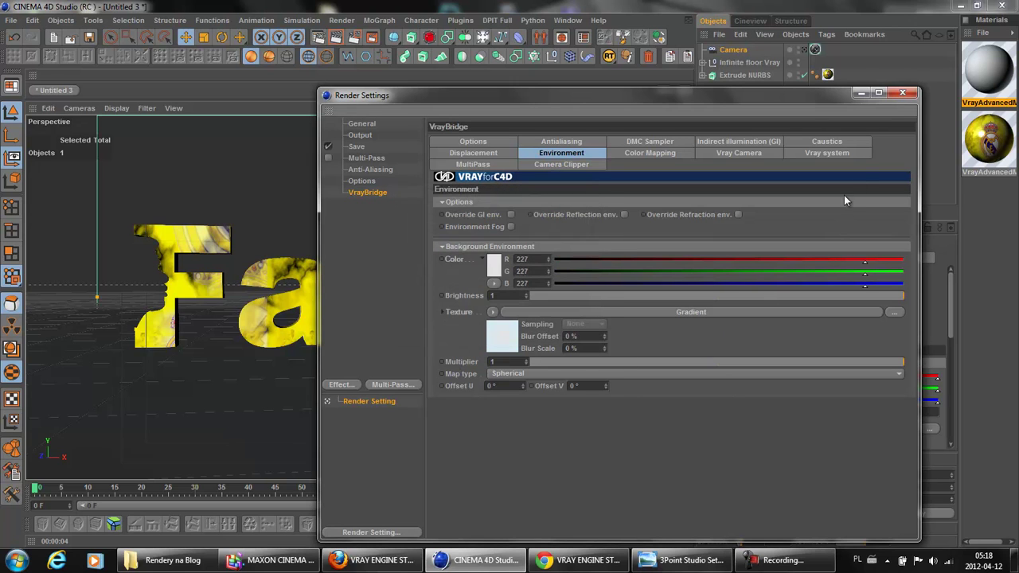
left_click(903, 93)
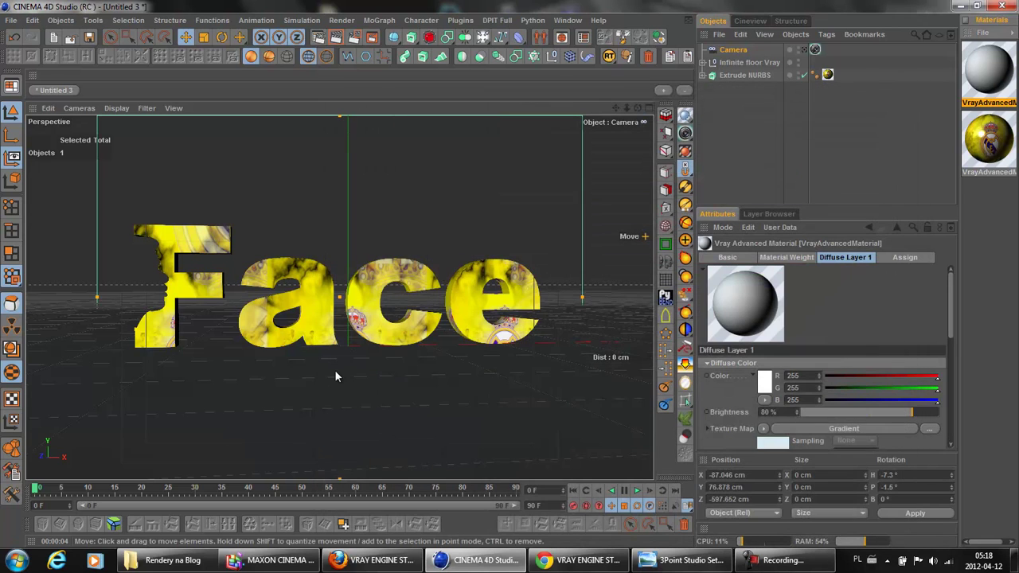
left_click(320, 38)
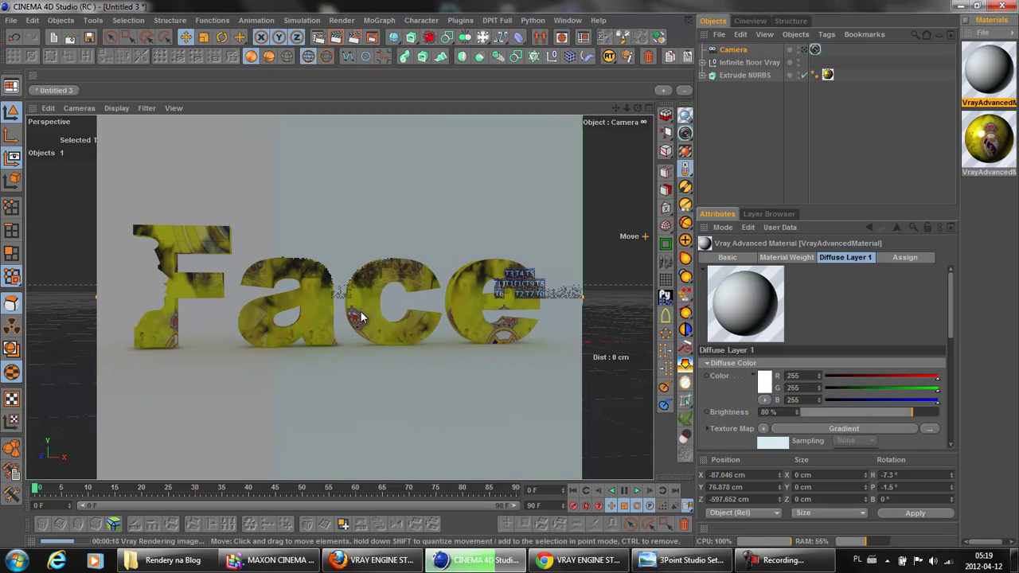
Darken the material gradient's outer knot to dark grey 88/89/90.
left_click(991, 74)
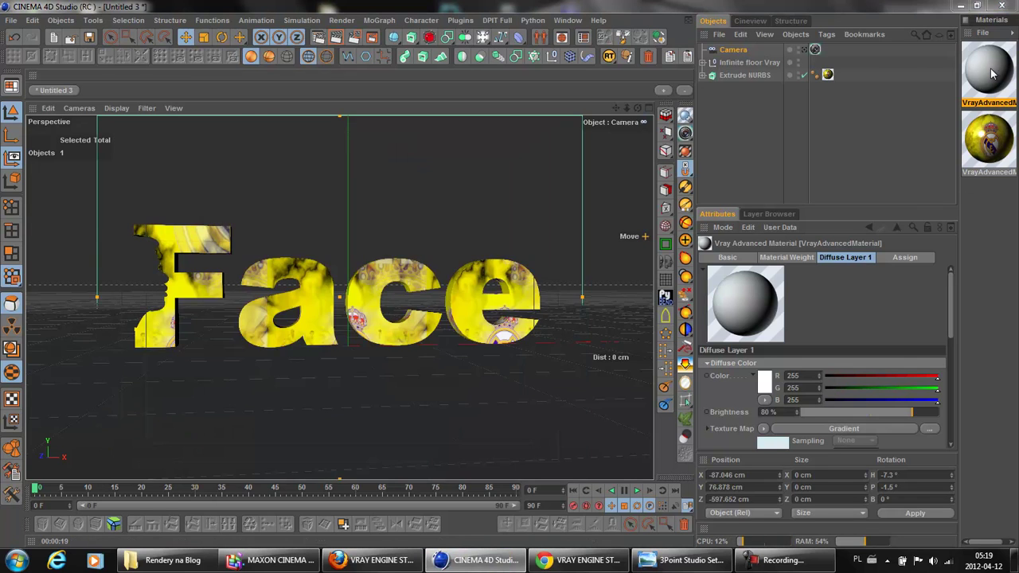
double_click(991, 74)
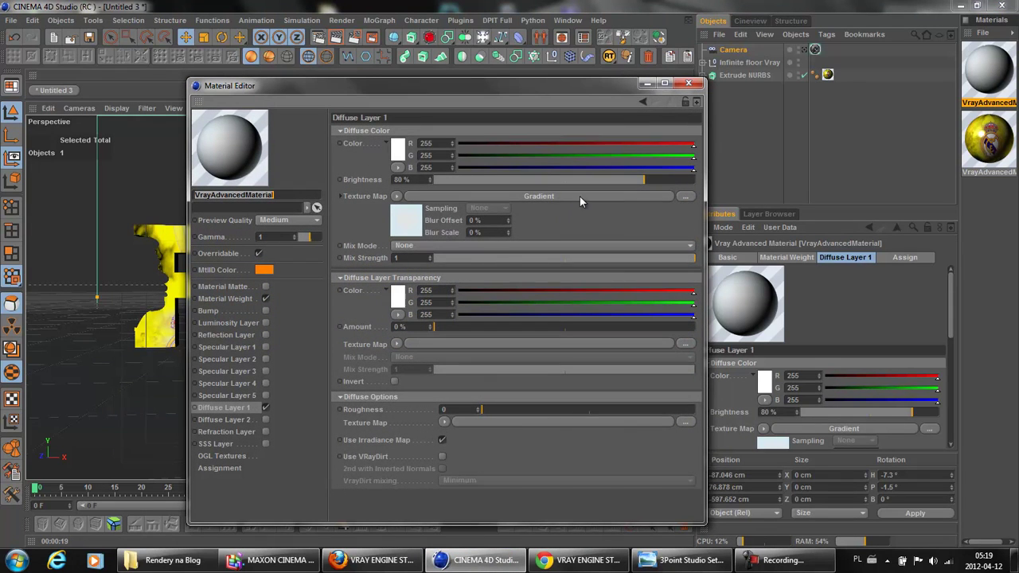
left_click(580, 199)
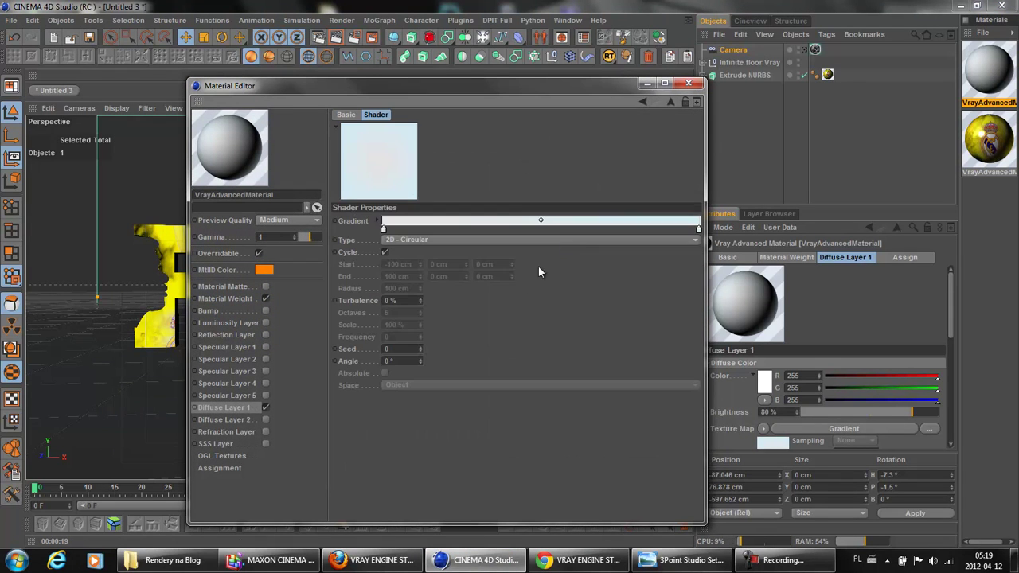
double_click(698, 229)
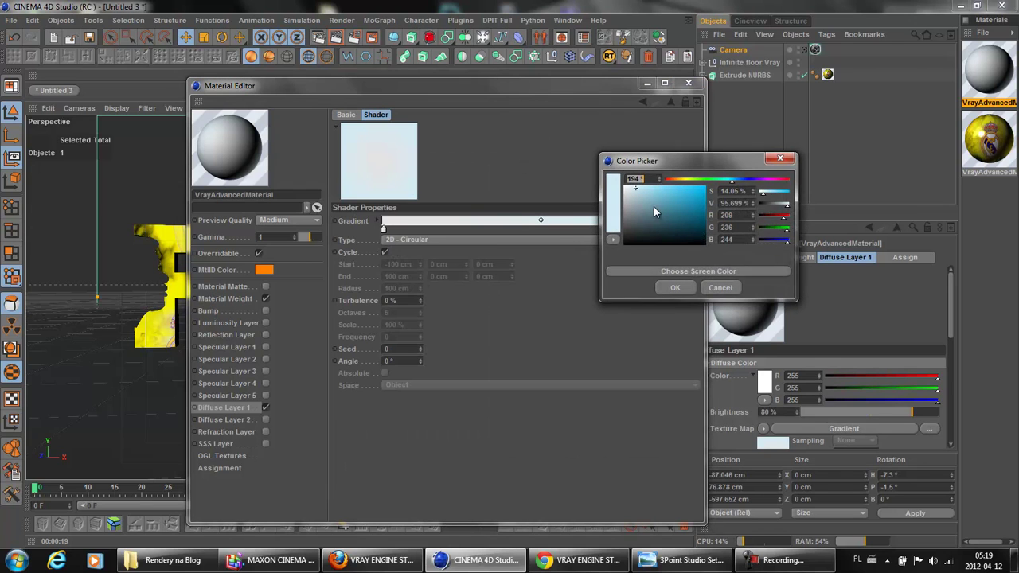
left_click_drag(641, 196, 625, 222)
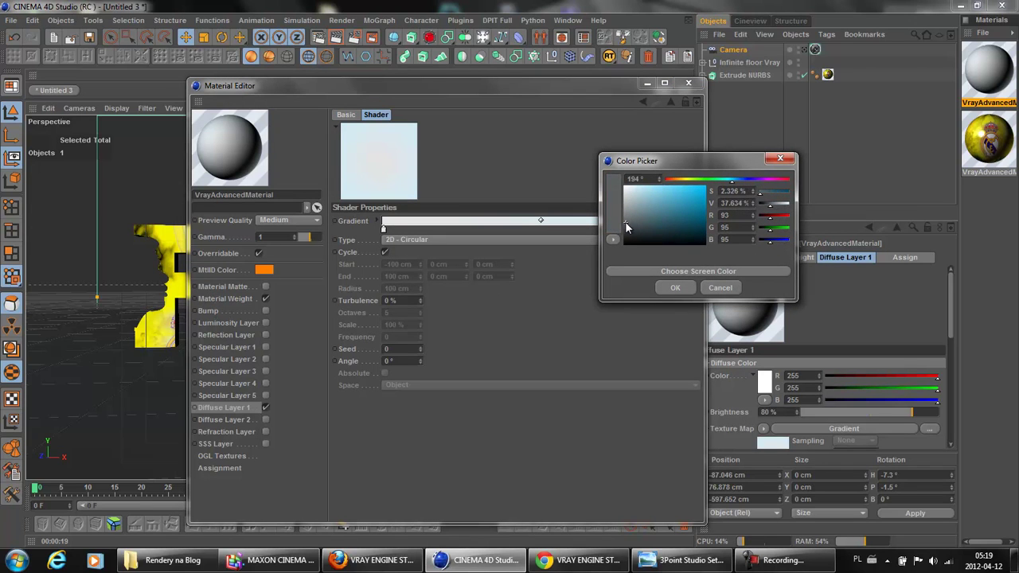
left_click(673, 287)
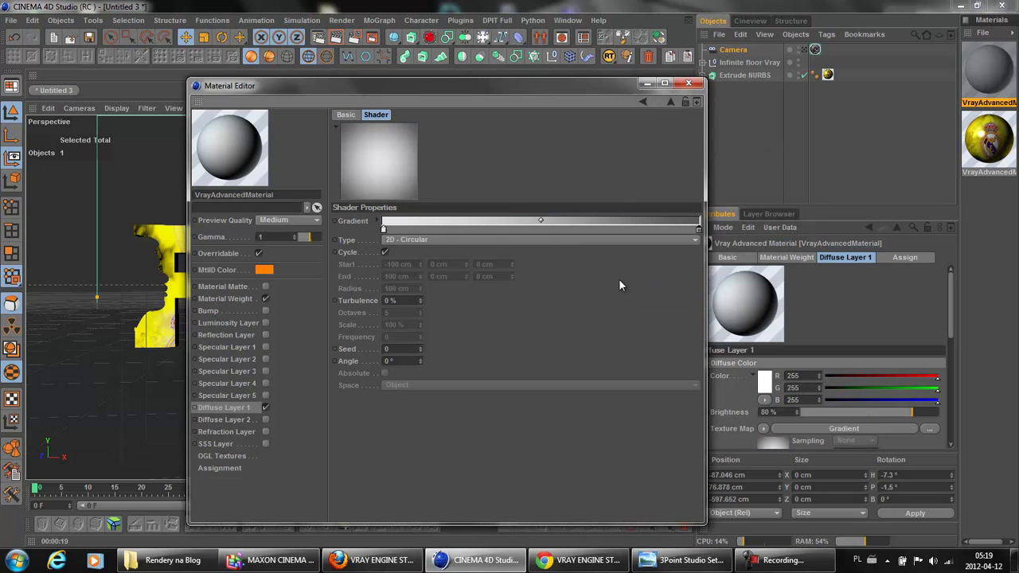
Copy the Diffuse Layer 1 gradient texture channel for reuse.
left_click(233, 406)
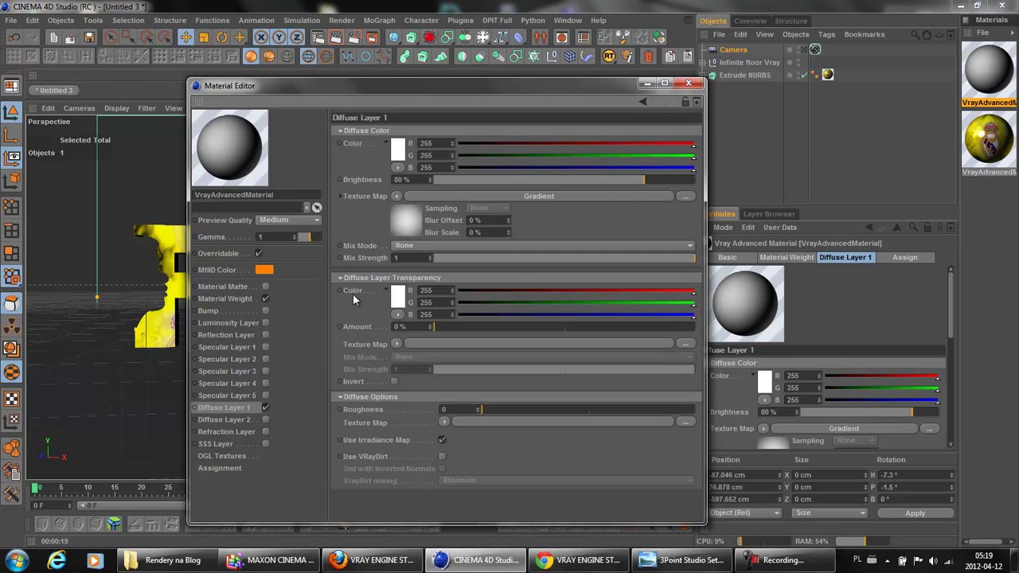
left_click(398, 203)
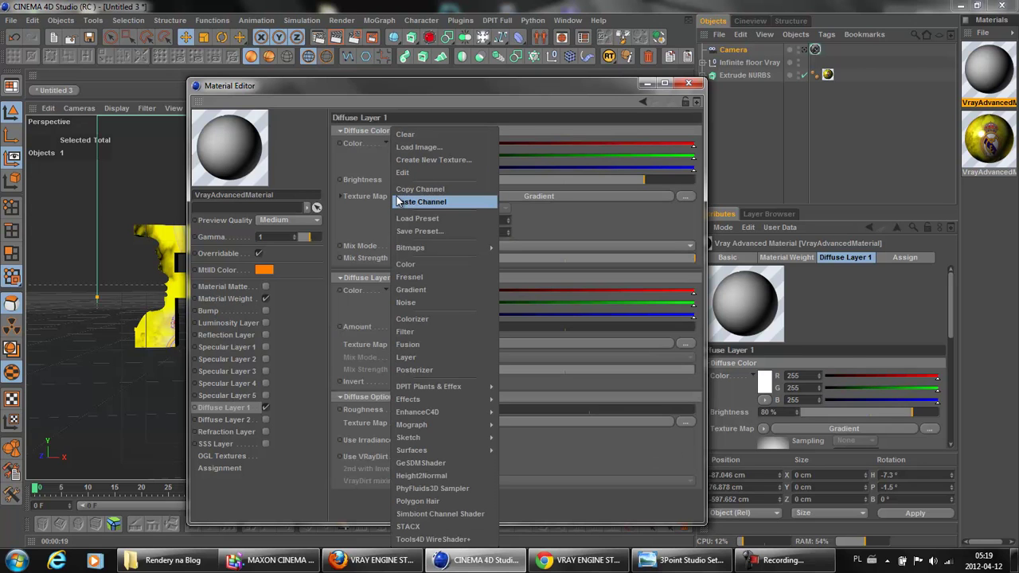
left_click(404, 190)
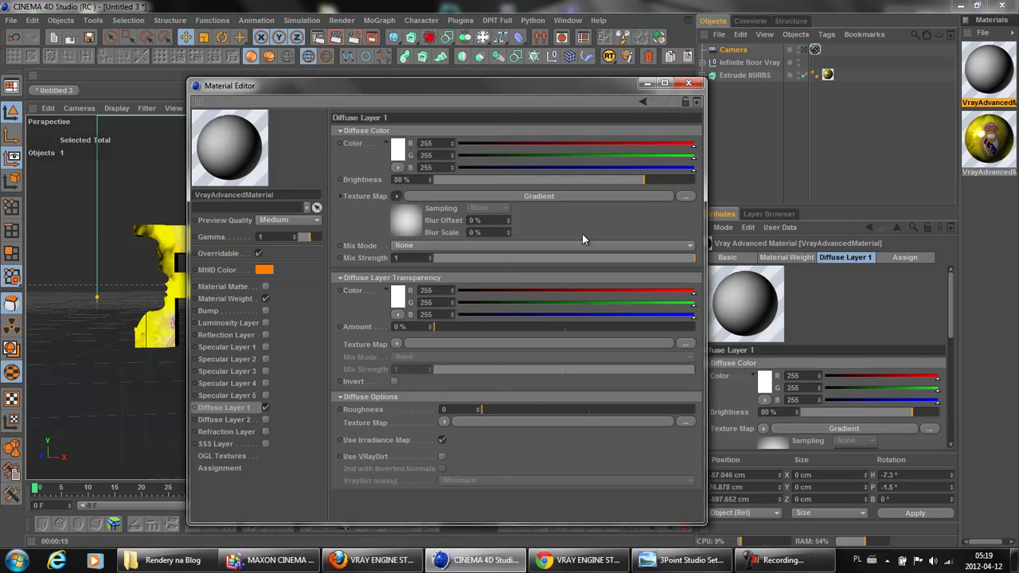
left_click(688, 83)
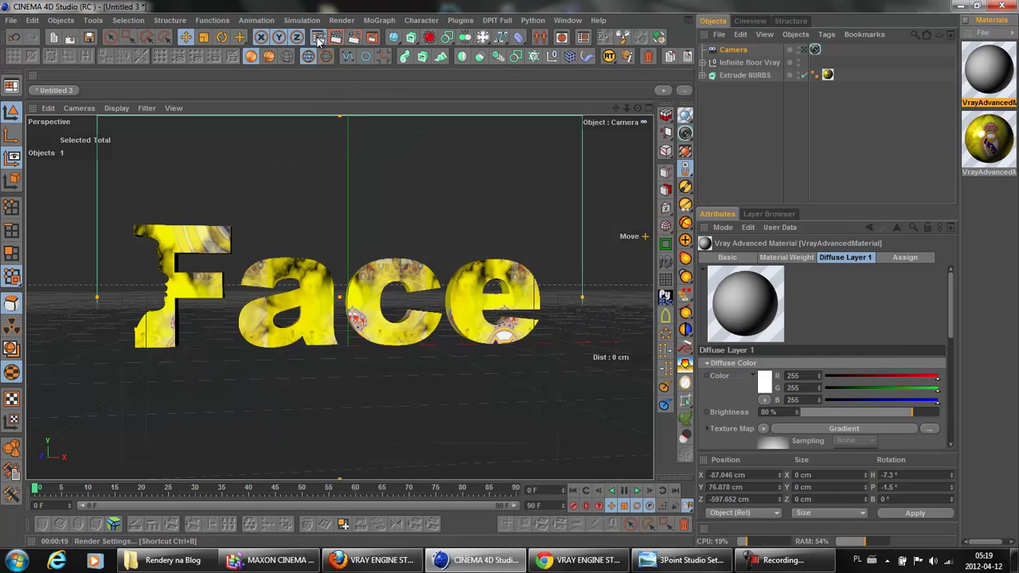
Paste the copied white-to-grey gradient into the V-Ray background texture.
left_click(317, 38)
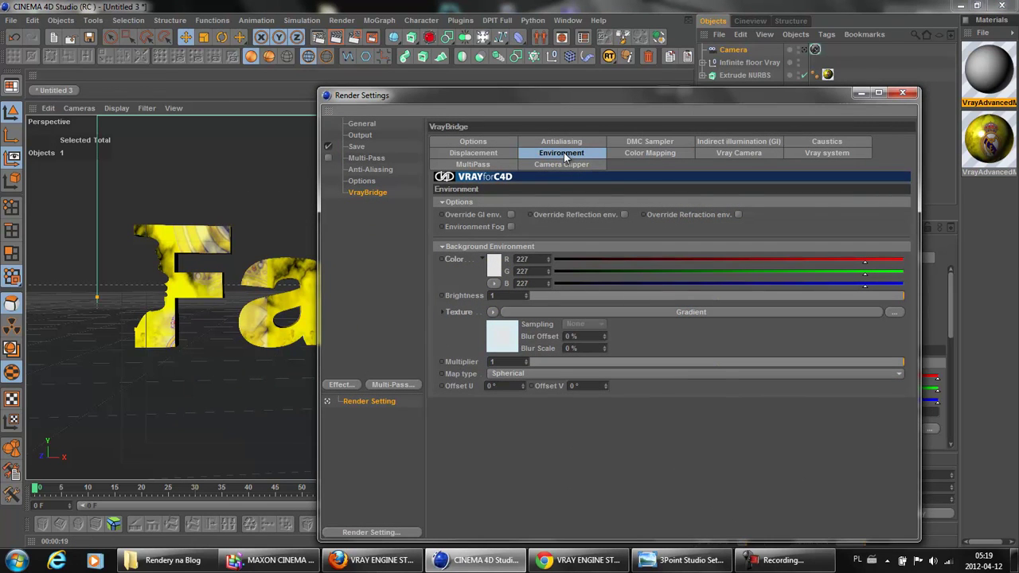
left_click(492, 312)
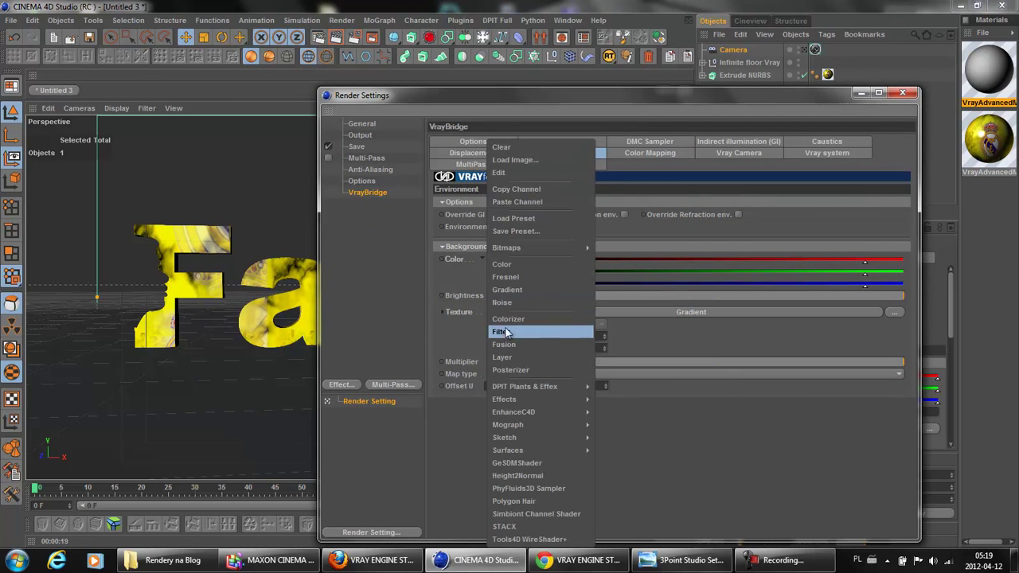
left_click(511, 202)
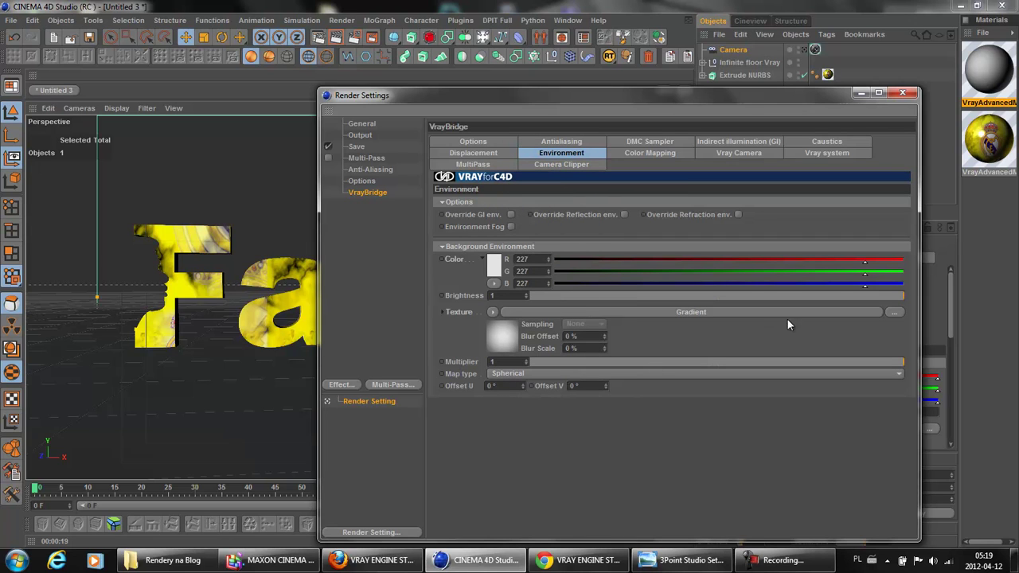
left_click(902, 95)
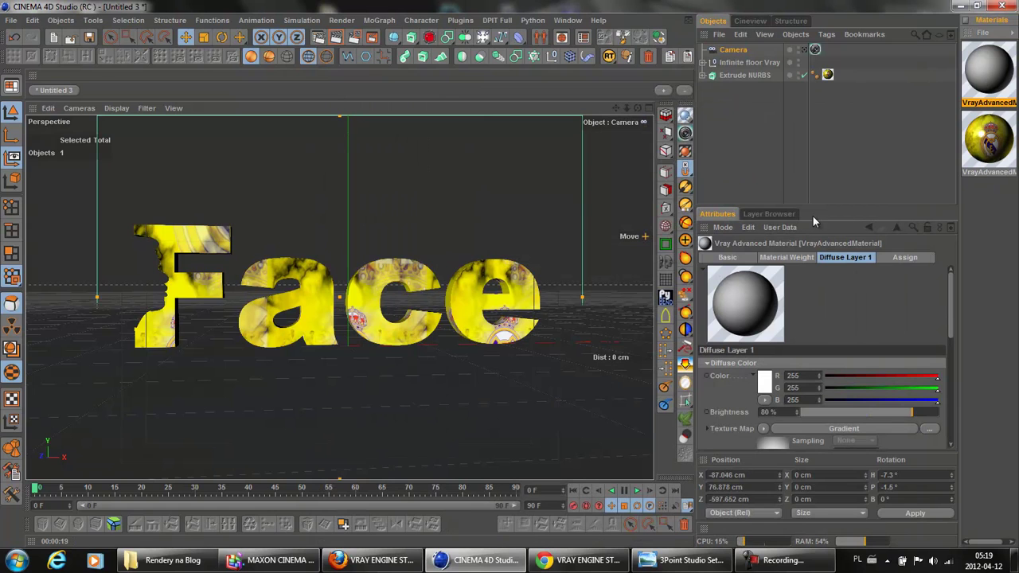
Set V-Ray system Viewport Bucket X and Y sizes to 32.
left_click(326, 56)
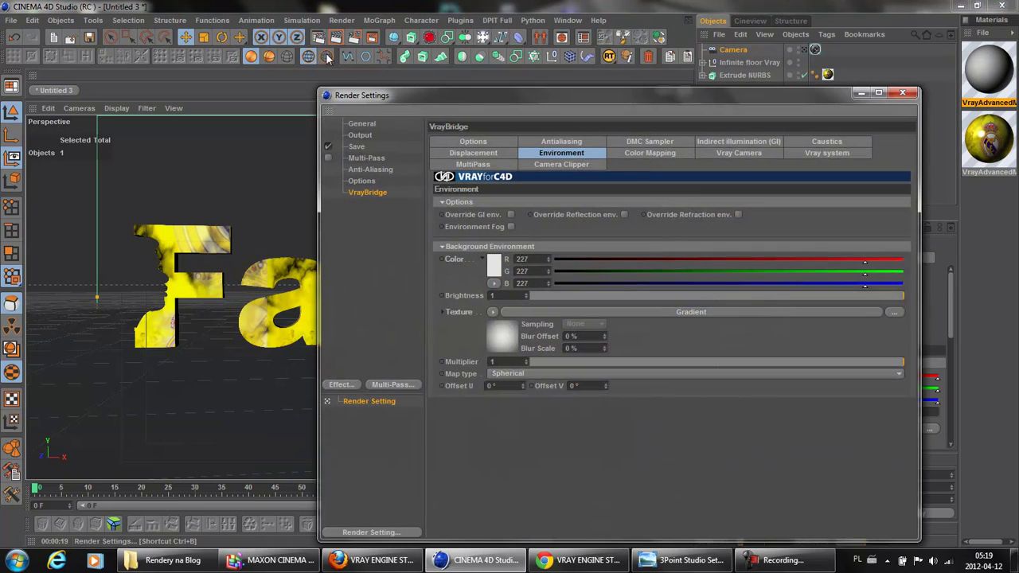
left_click(737, 152)
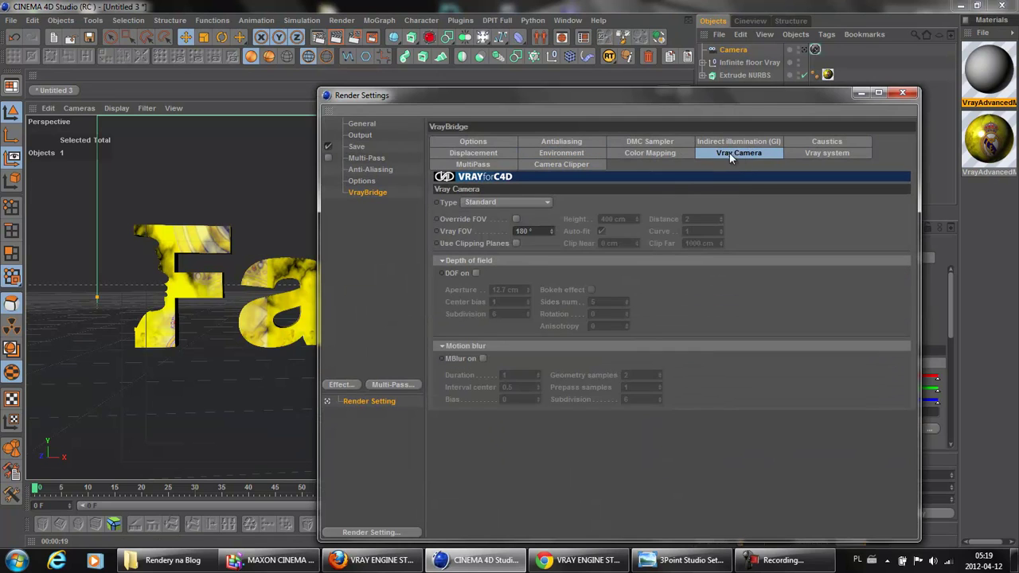
left_click(827, 154)
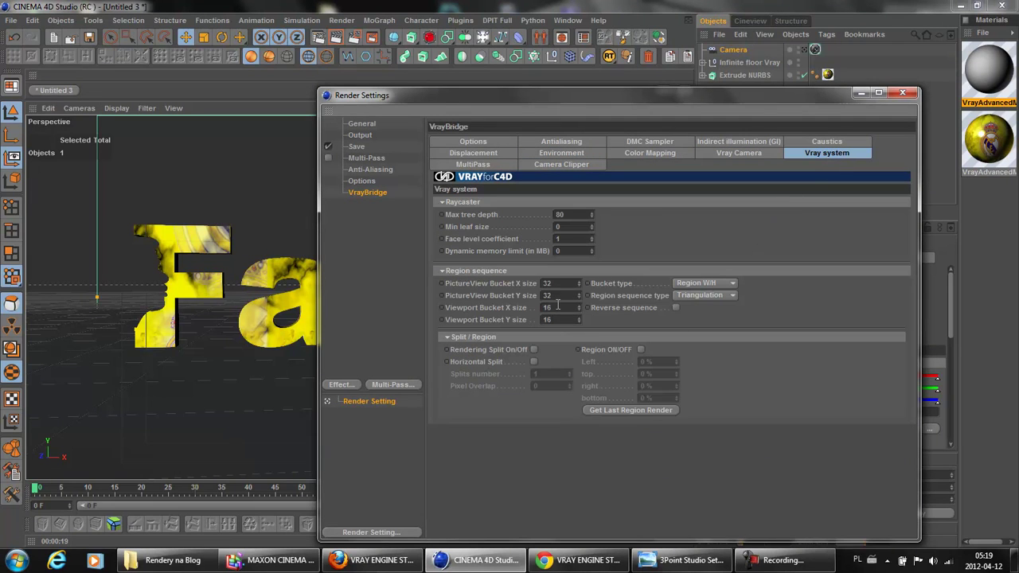
key("BackSpace")
type("32")
left_click(555, 319)
key("Return")
left_click(892, 97)
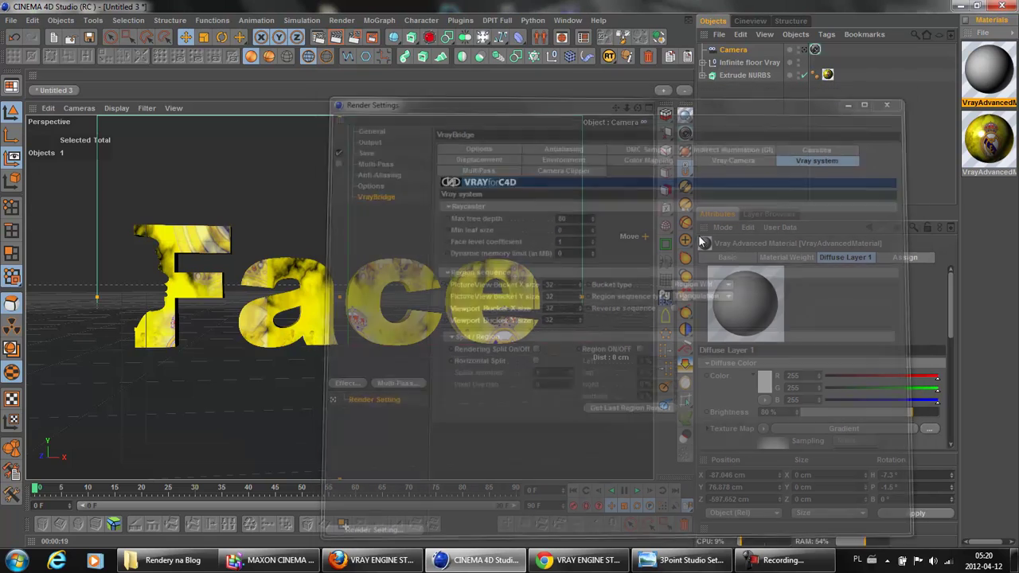
left_click(343, 41)
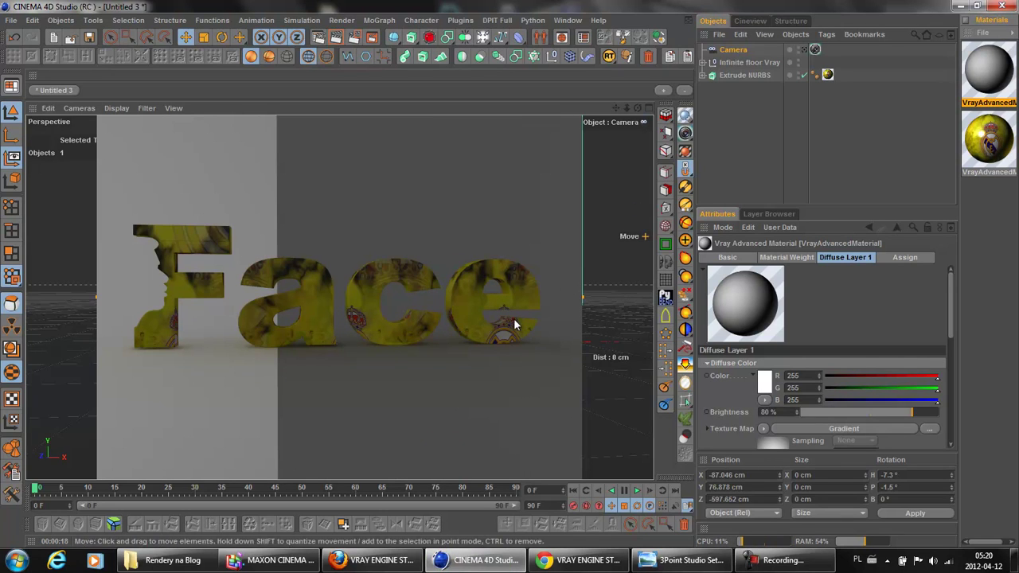
left_click(989, 80)
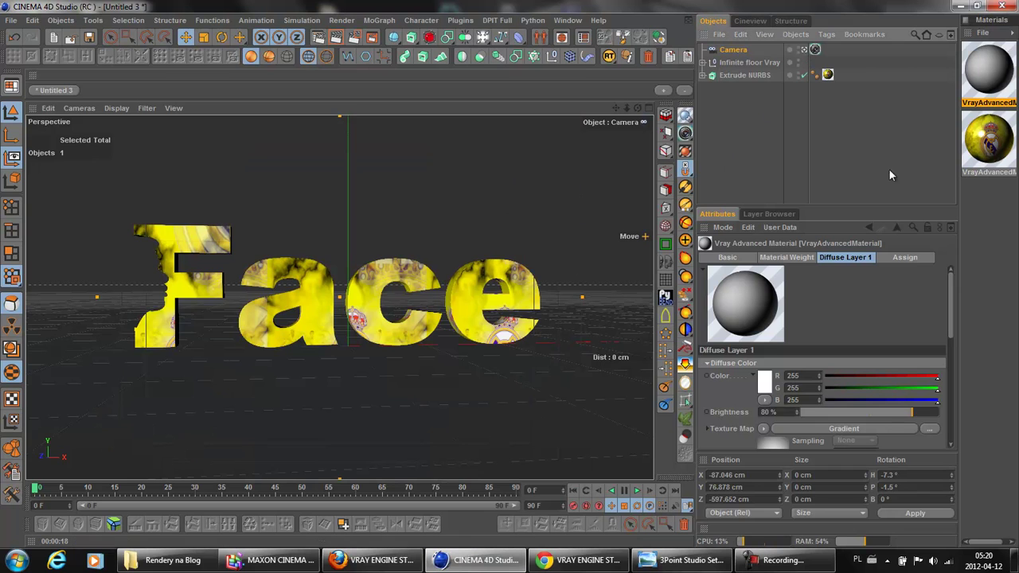
Check the VrayAdvancedMaterial's gradient shader and diffuse layer settings.
double_click(989, 80)
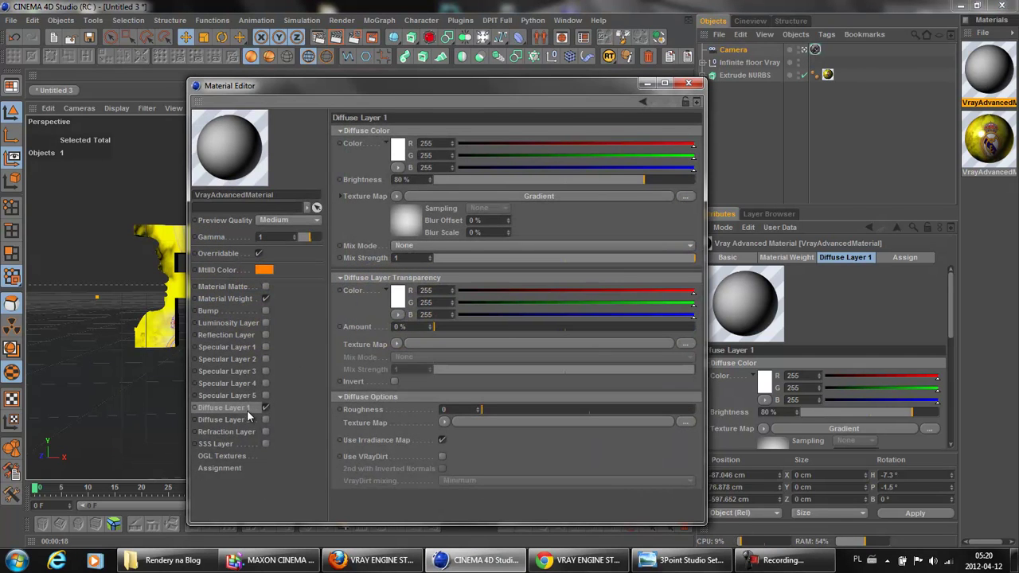
left_click(592, 196)
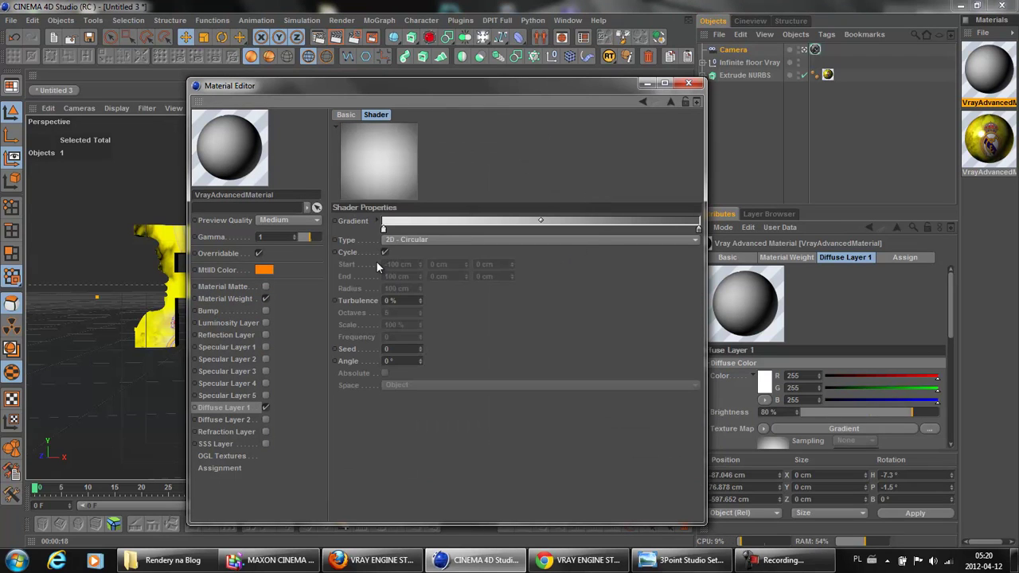
left_click(247, 408)
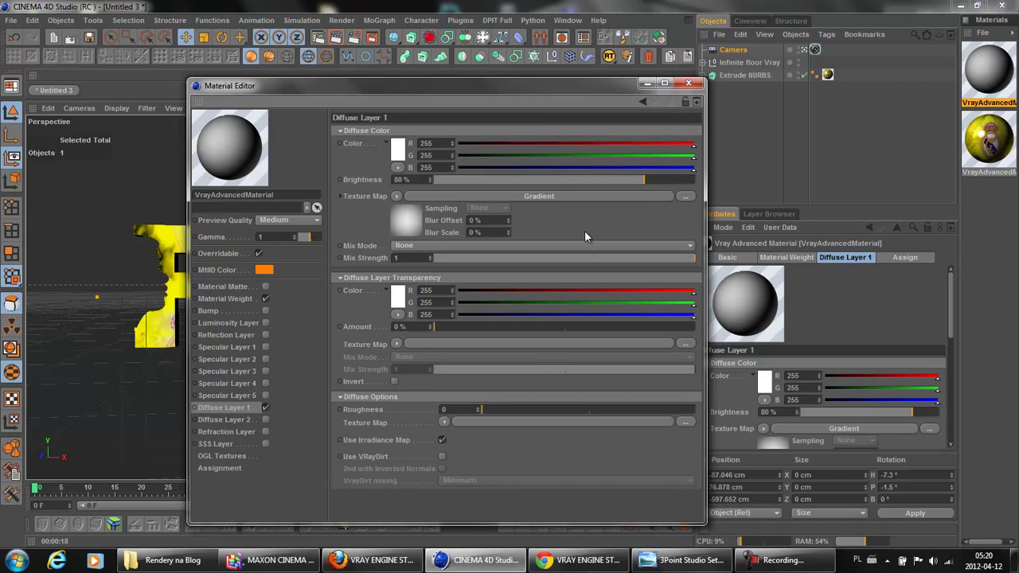
left_click(688, 83)
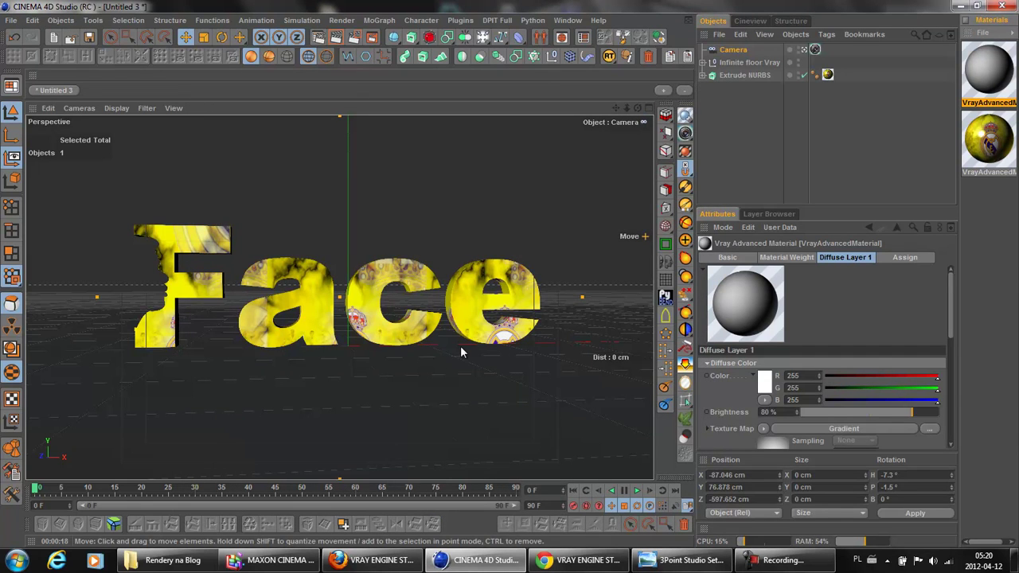
Change the V-Ray Environment background colour to pure black 0/0/0.
left_click(354, 37)
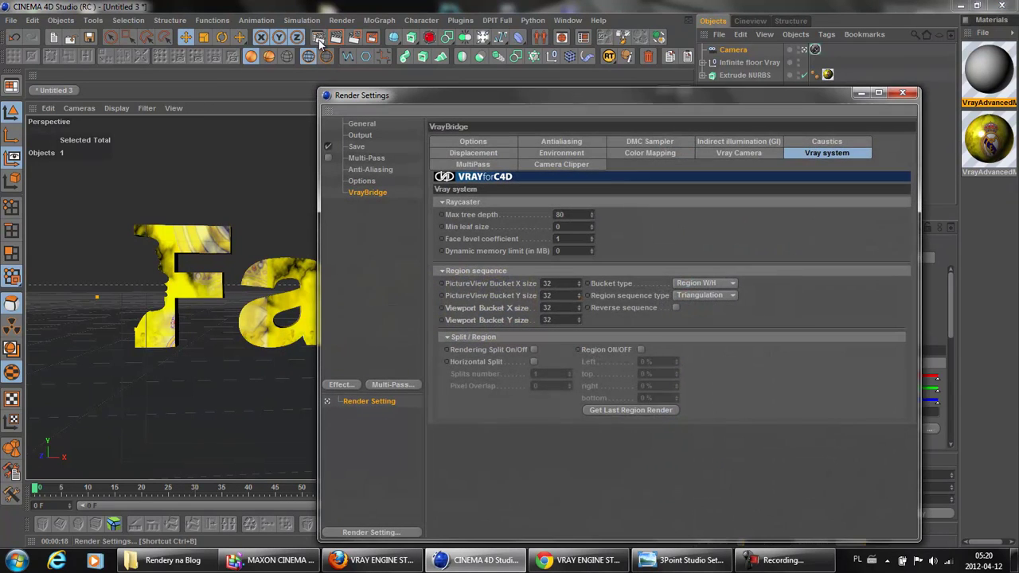
left_click(561, 153)
left_click(494, 260)
left_click_drag(493, 260, 385, 333)
left_click(466, 330)
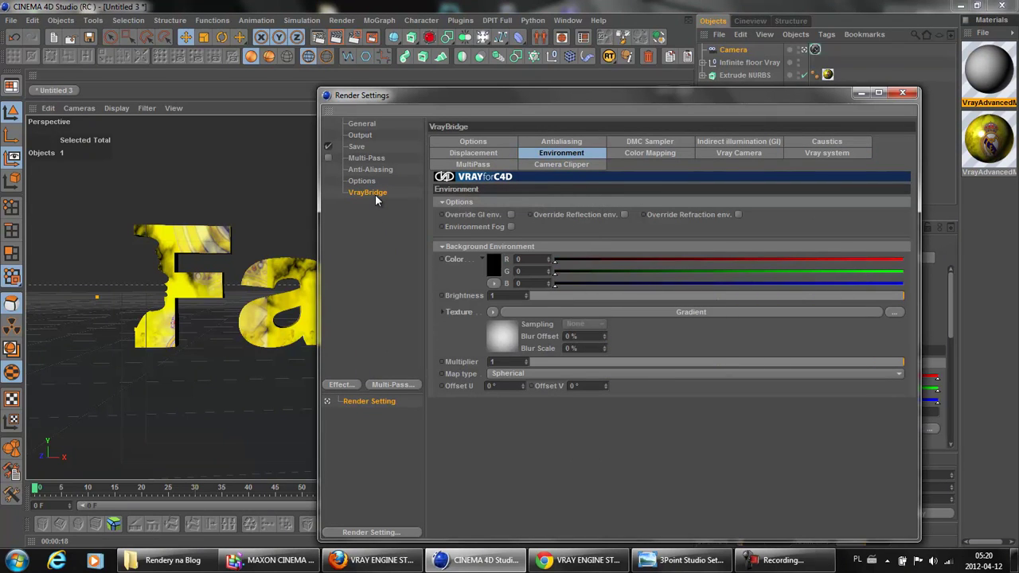
left_click(901, 92)
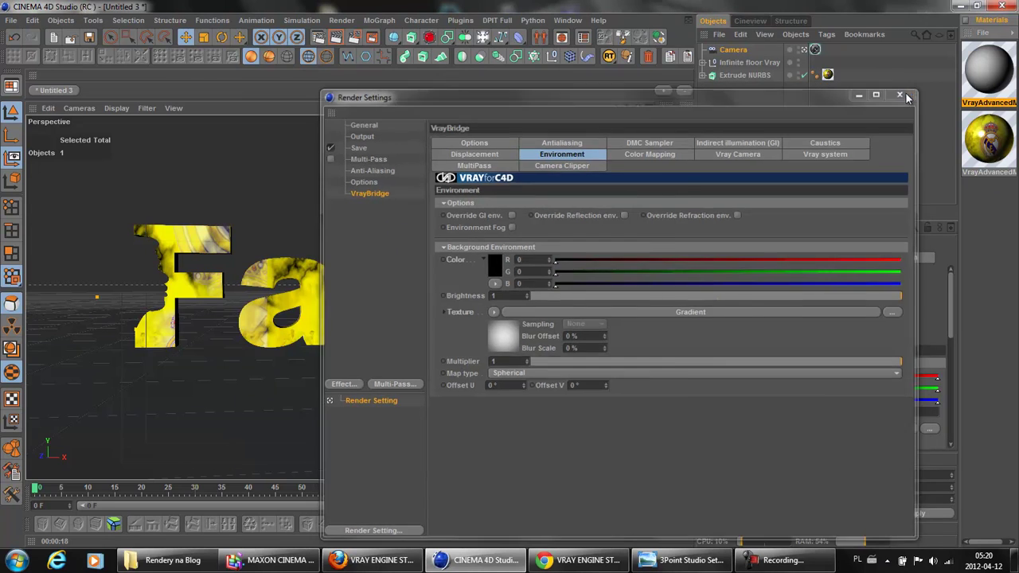
Set the VrayPhysicalCamera lens white balance colour to pure white 255/255/255.
left_click(814, 50)
left_click_drag(953, 322, 956, 397)
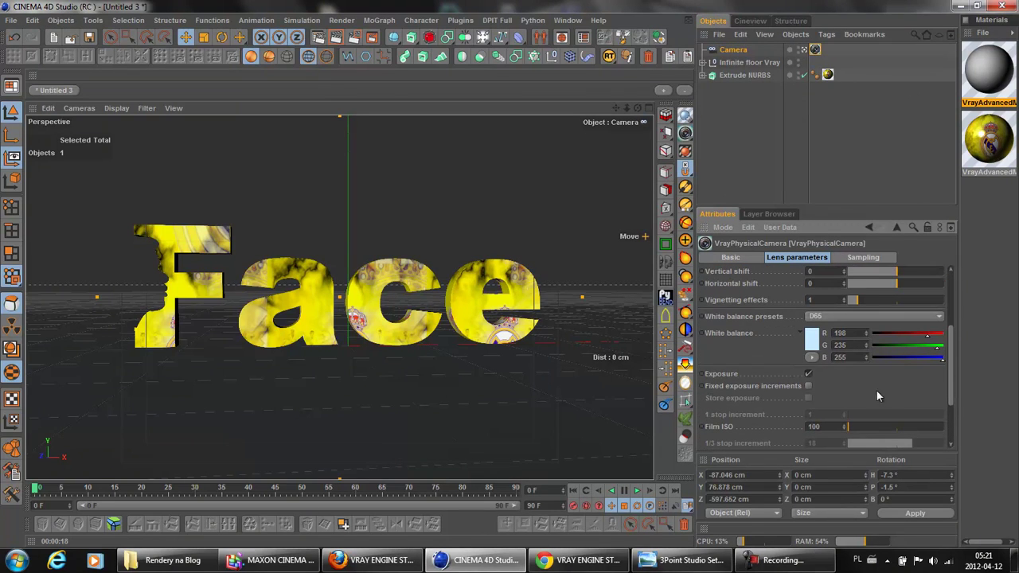
left_click(939, 316)
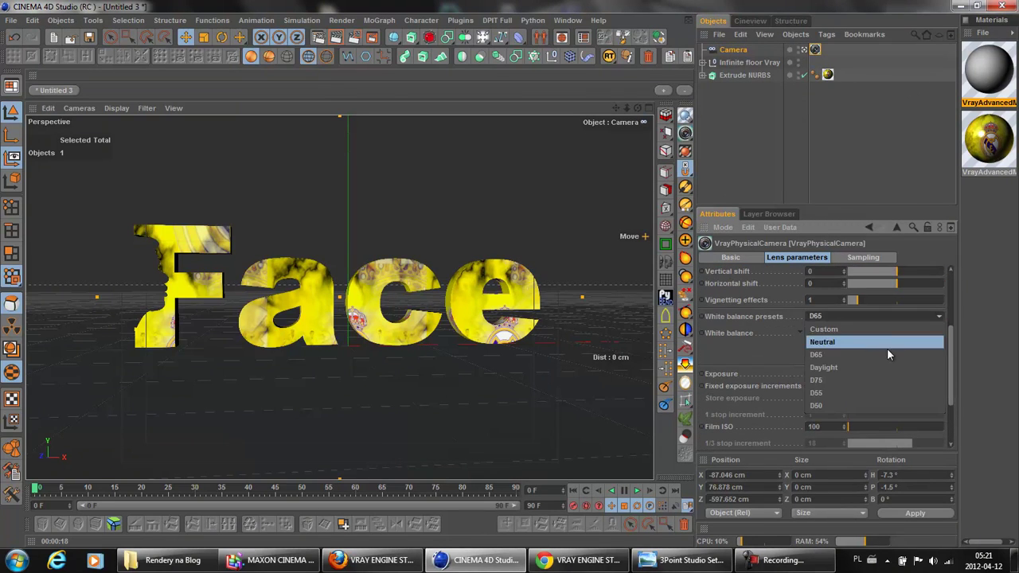
left_click(850, 334)
left_click(811, 338)
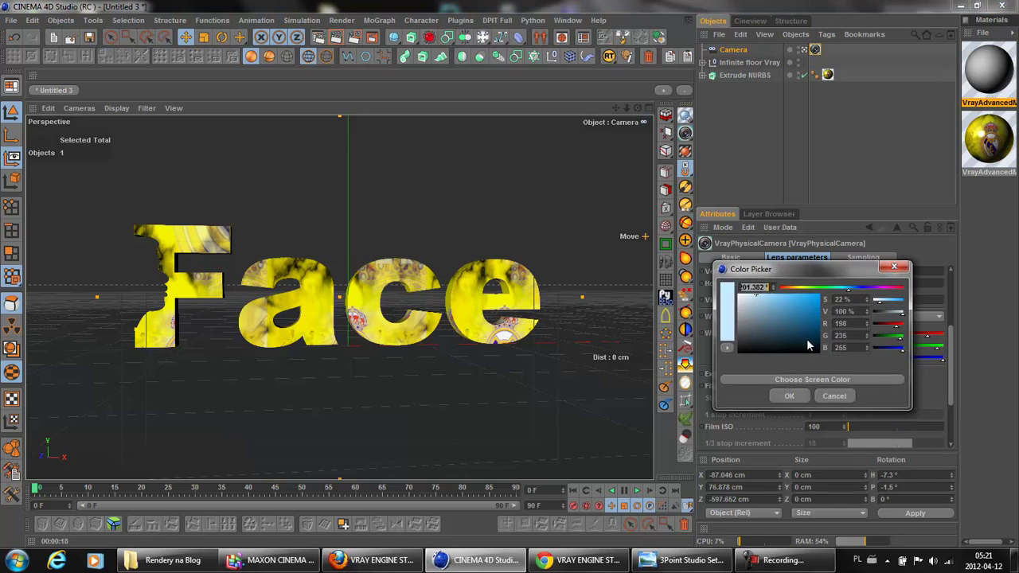
left_click(772, 394)
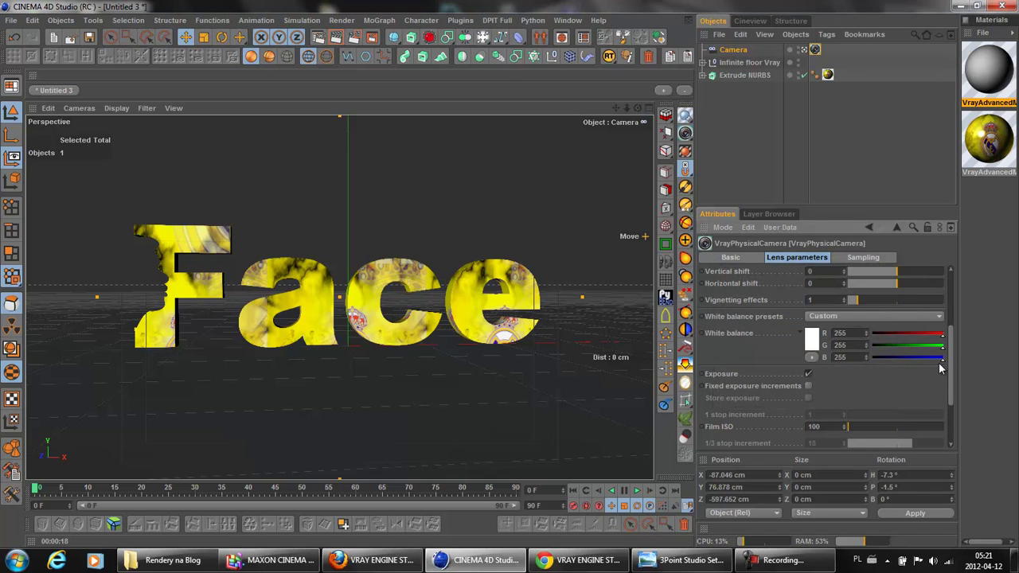
Set the physical camera's Film ISO to 400 and shutter speed to 30.
scroll(841, 352, "down", 5)
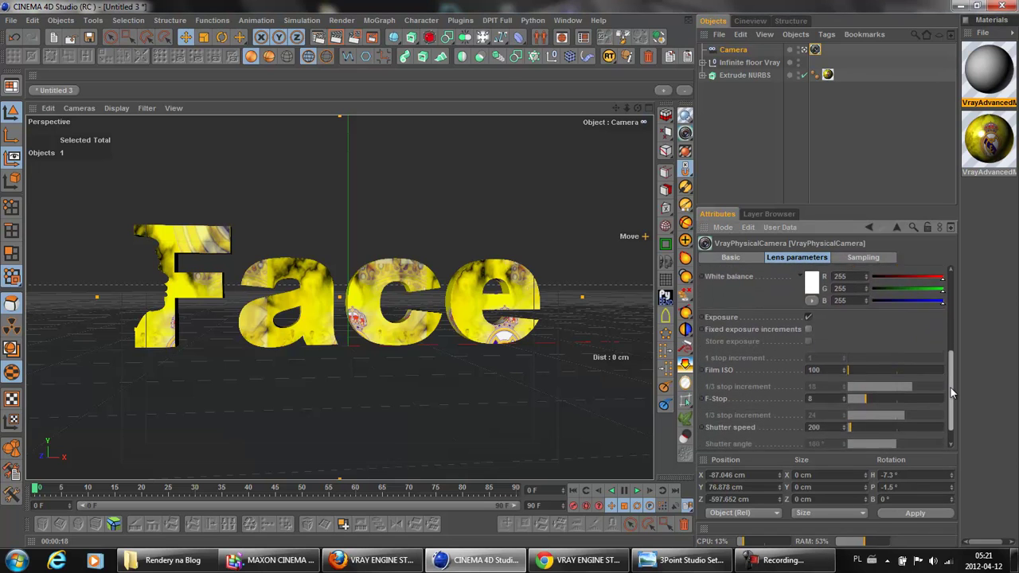
key("BackSpace")
key("BackSpace")
key("BackSpace")
type("00")
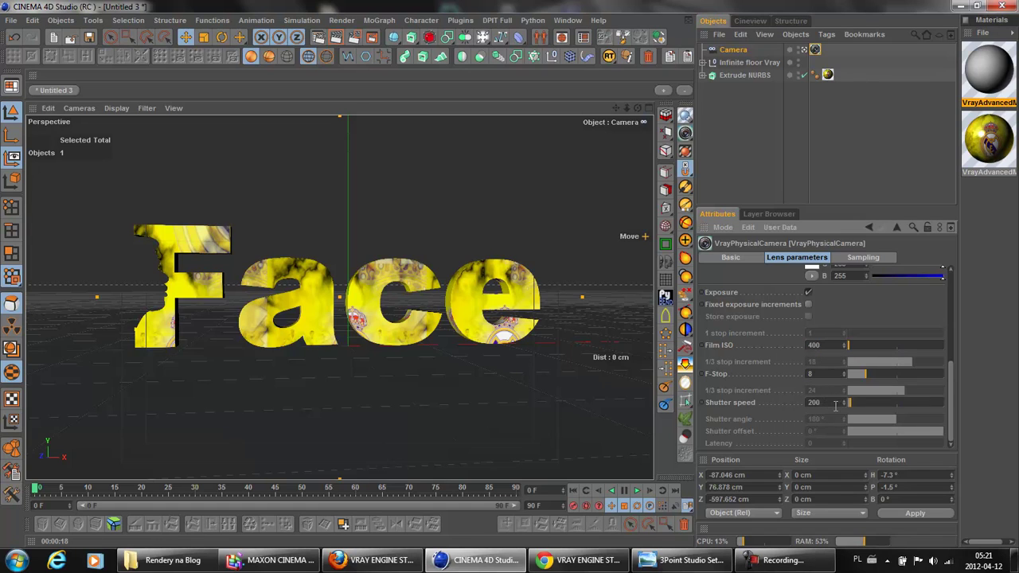
left_click_drag(831, 402, 762, 415)
key("BackSpace")
type("30")
key("Return")
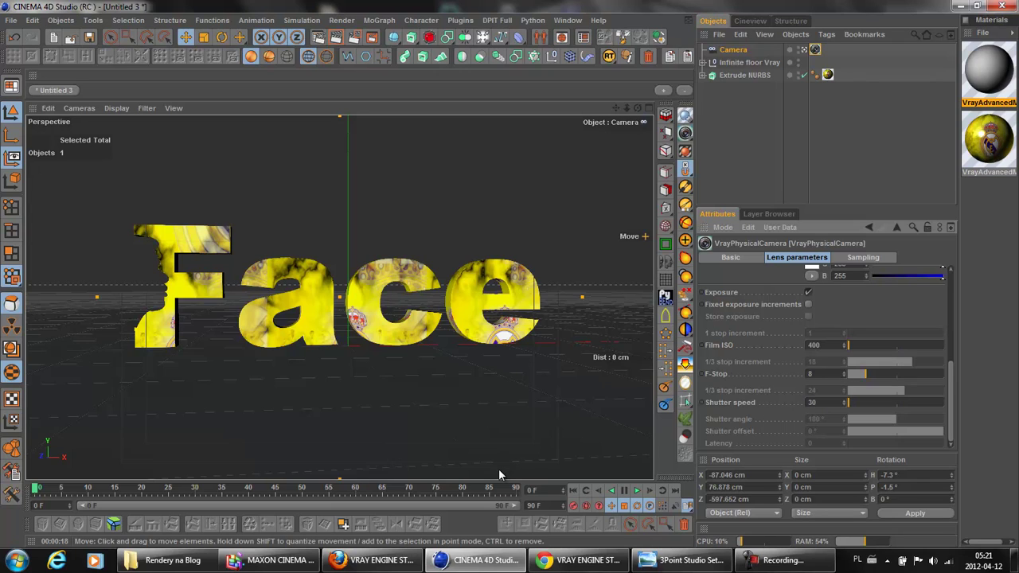
Preview a V-Ray render with the new exposure, then expand Infinite floor Vray to show its Floor.
left_click(333, 39)
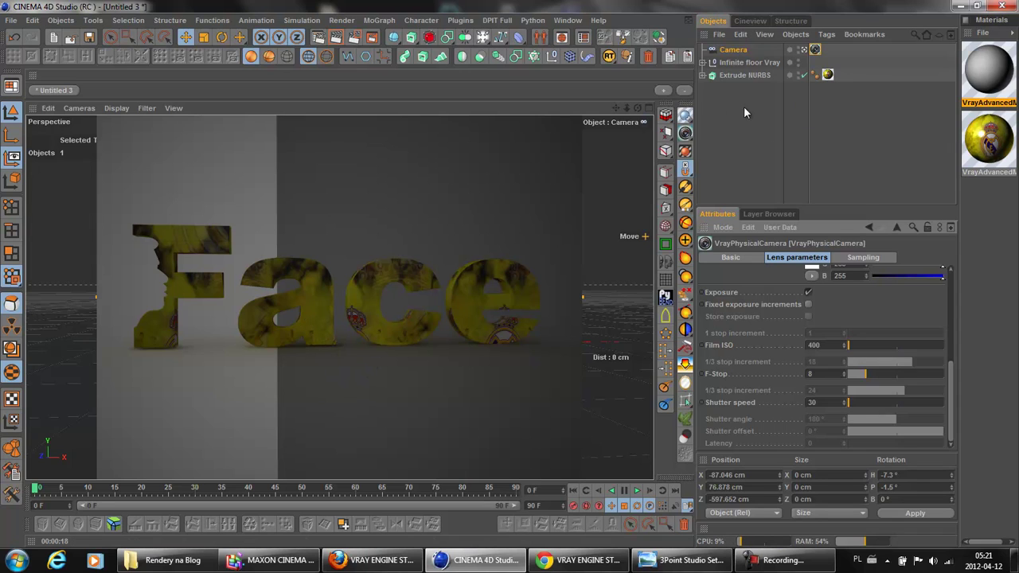
left_click(701, 62)
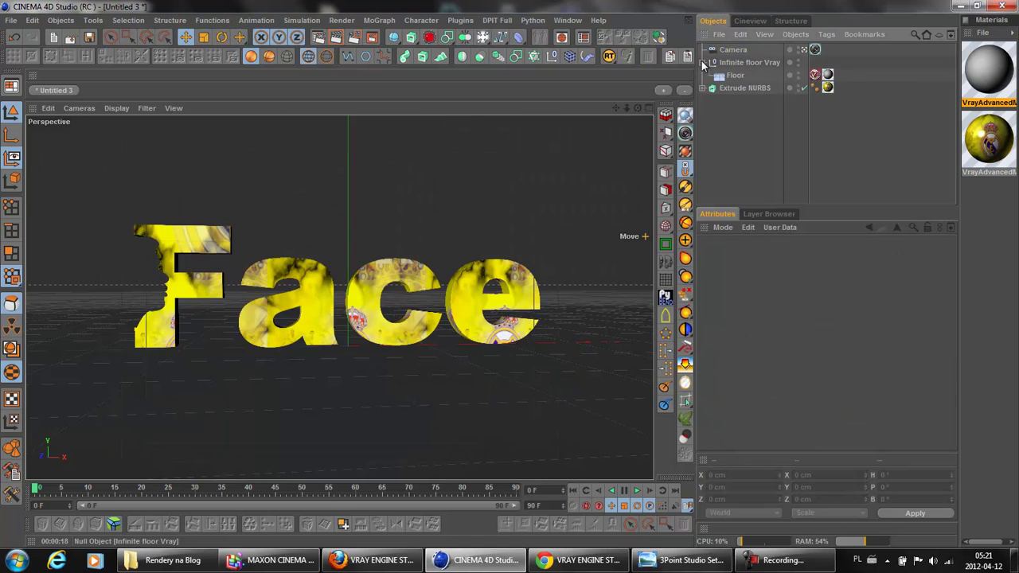
Check the Floor's texture tag, then keep the Gradient background on Frontal mapping and close Render Settings.
left_click(827, 74)
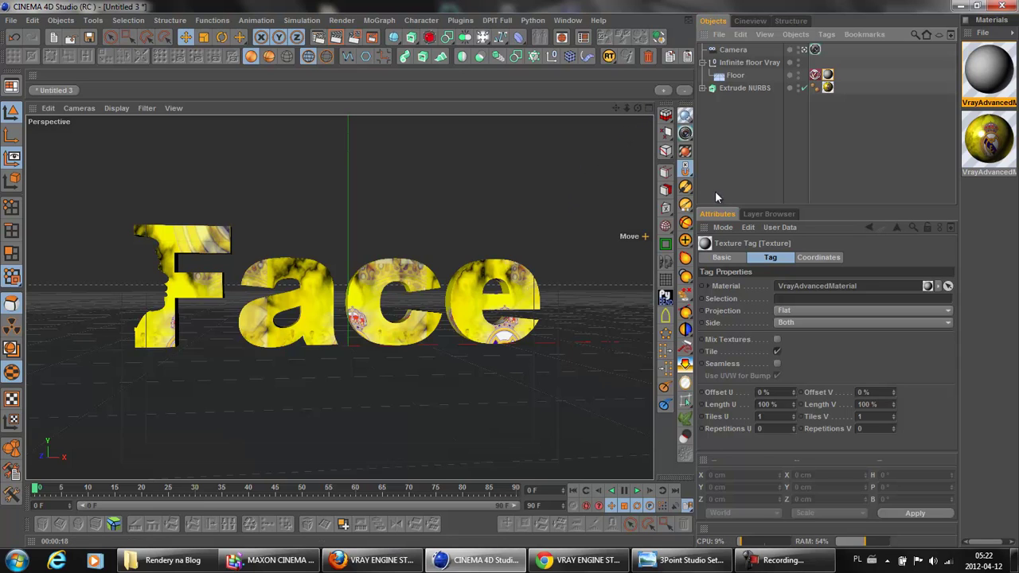
left_click(865, 160)
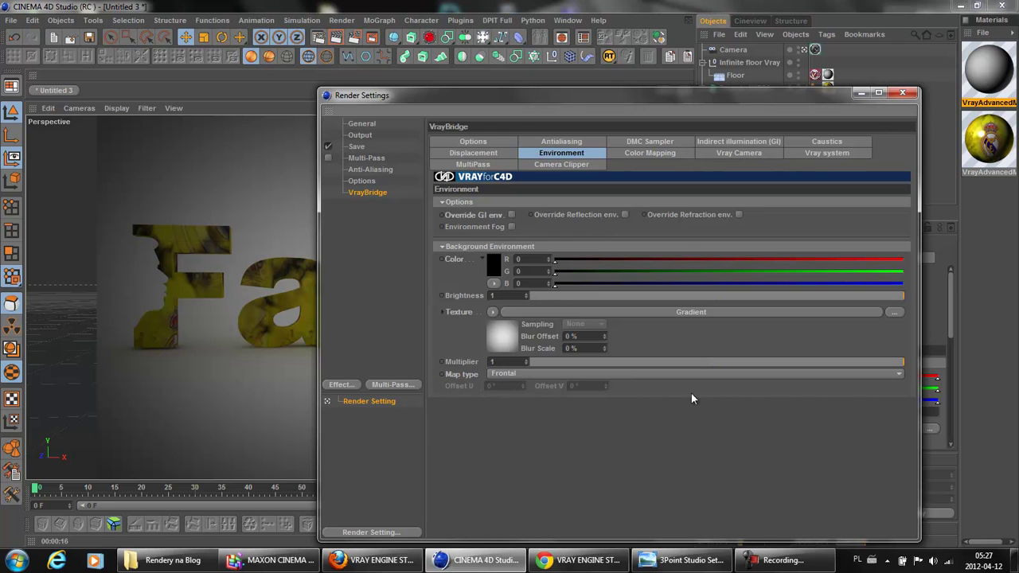
left_click(896, 373)
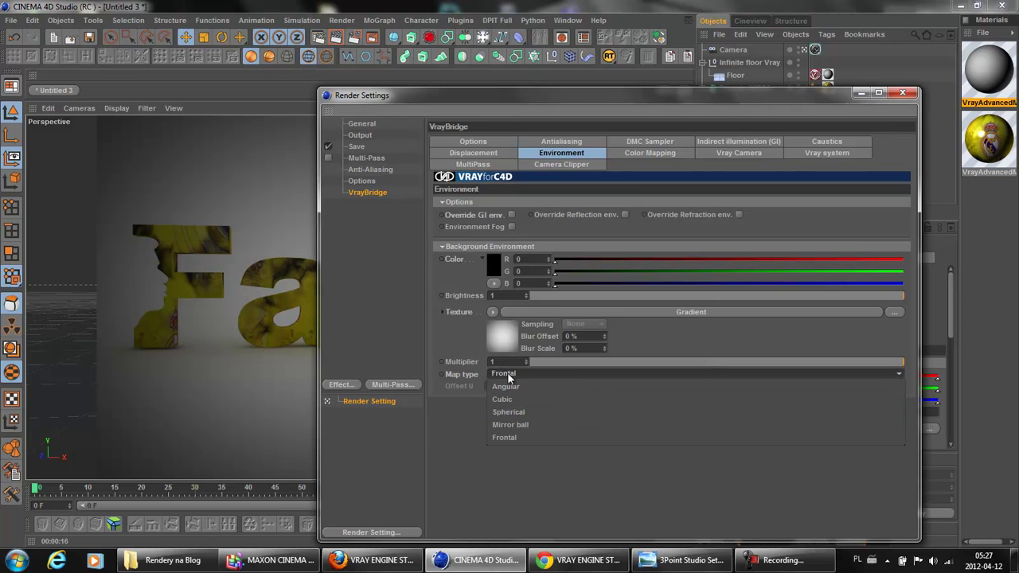
left_click(899, 375)
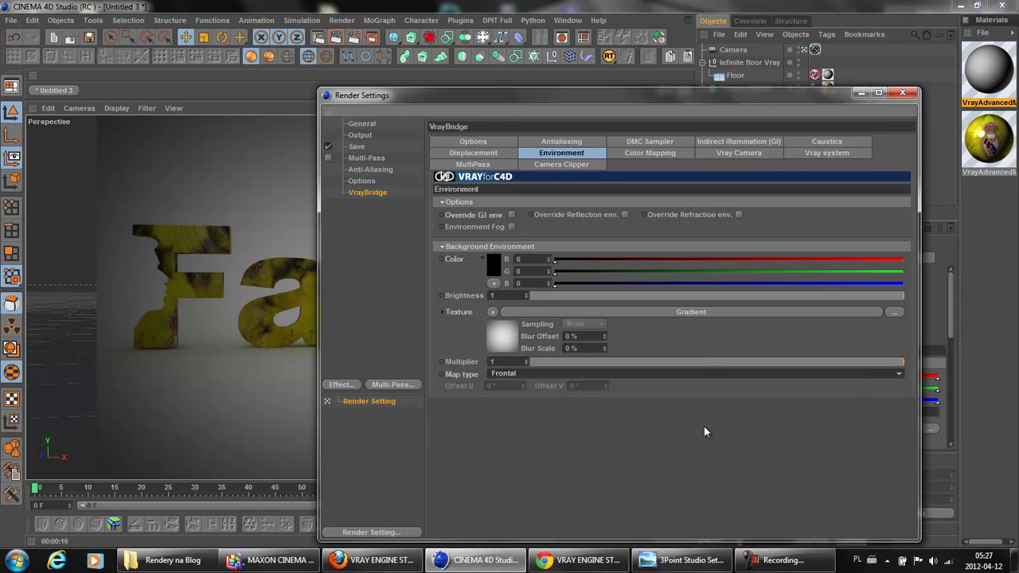
left_click(901, 94)
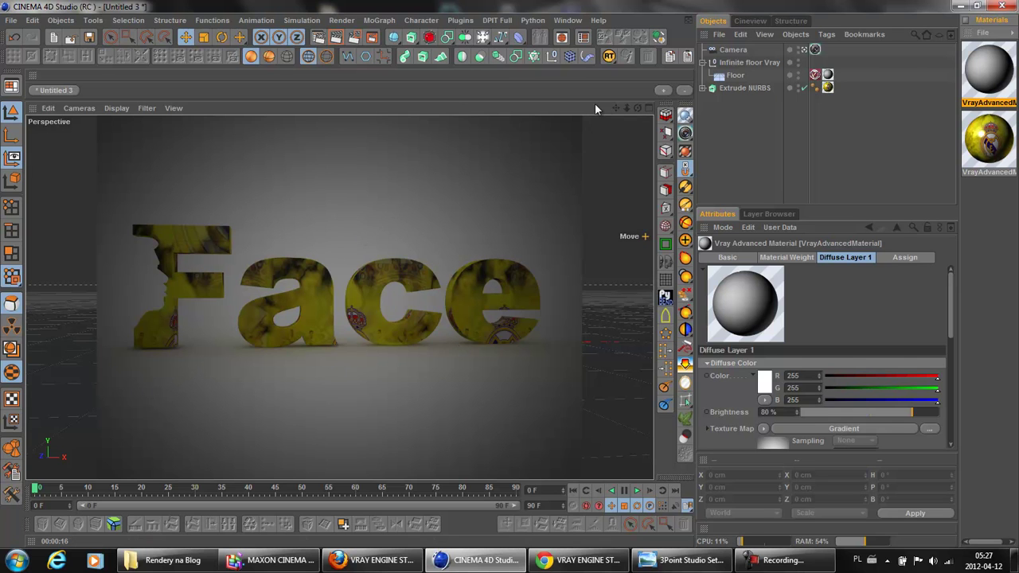
Orbit and pan to a left-angled, larger view of Face, then render it with V-Ray.
left_click_drag(510, 273, 512, 273, "alt")
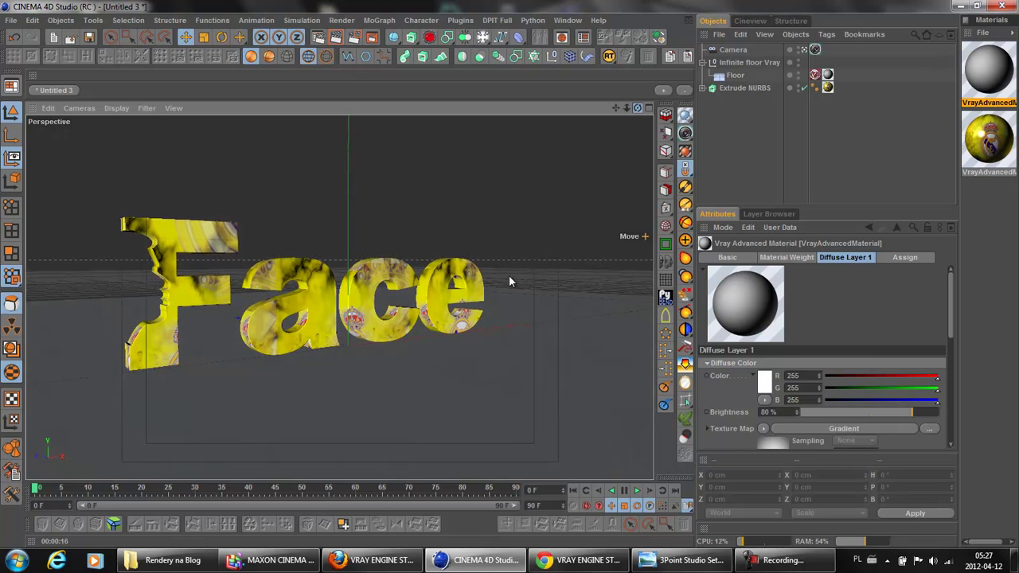
left_click_drag(614, 107, 511, 275)
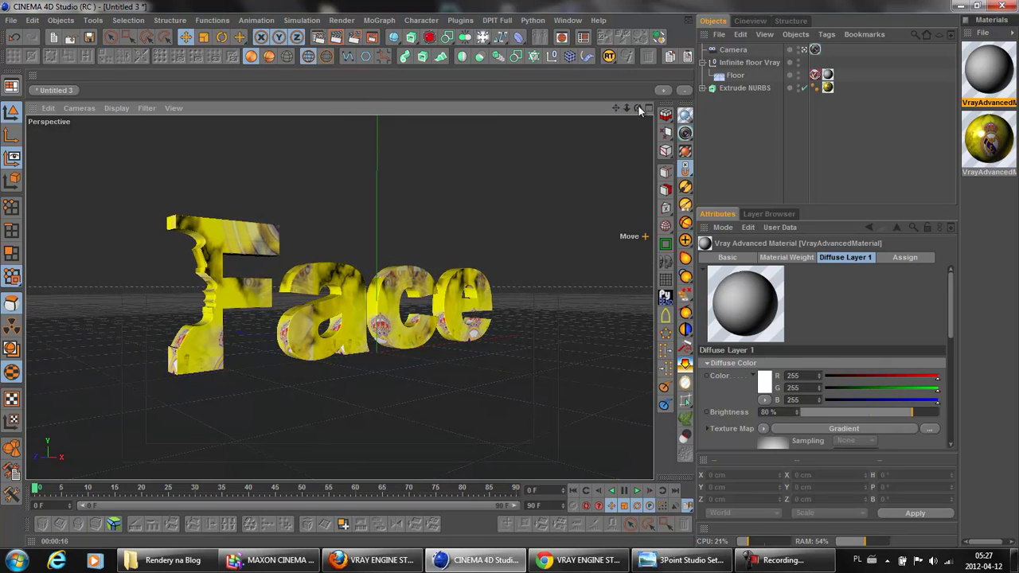
left_click(336, 39)
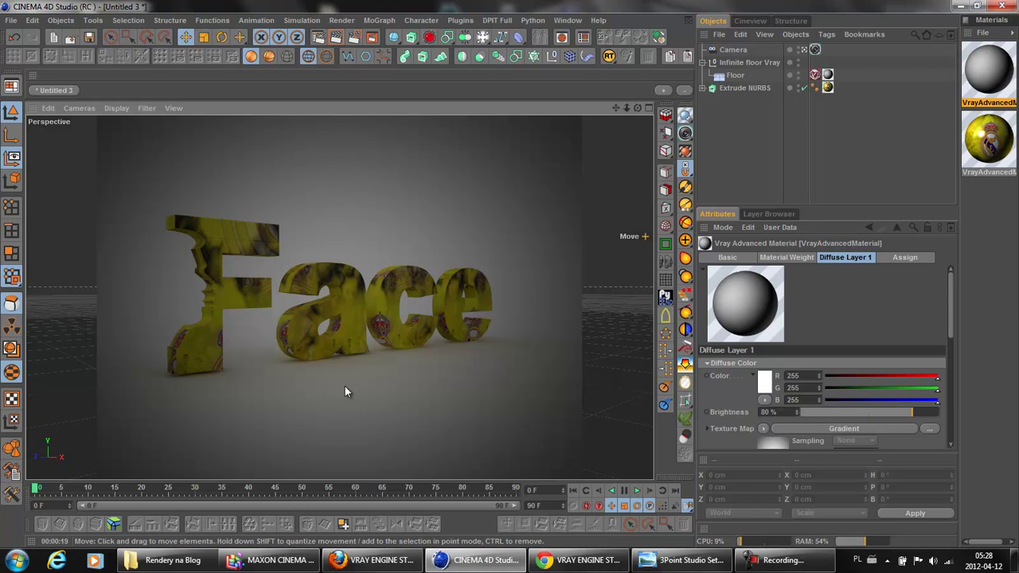
Clear the V-Ray render, then pan and orbit the viewport to a lower-angle view of Face over the floor.
left_click(511, 280)
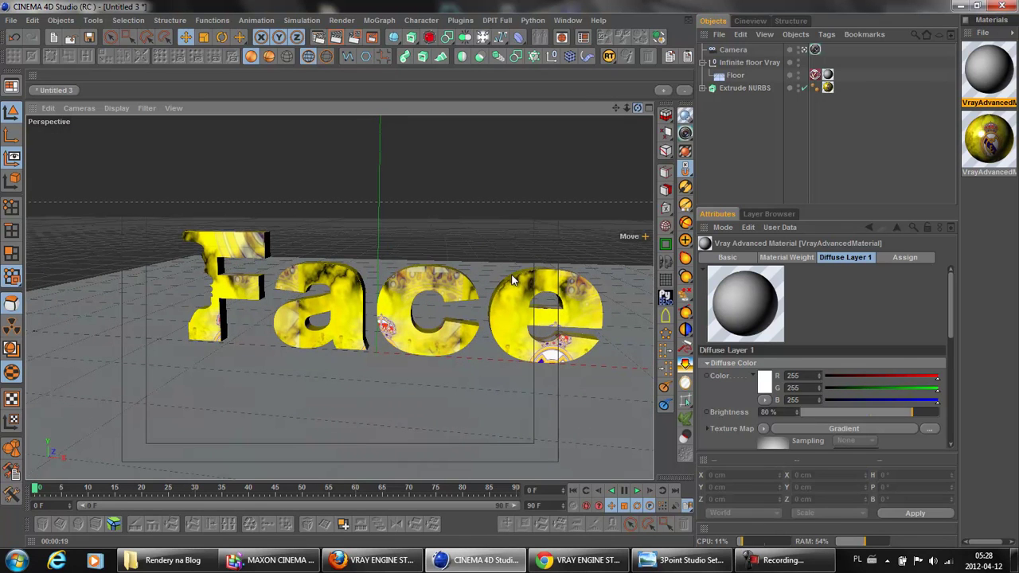
left_click_drag(614, 108, 510, 273)
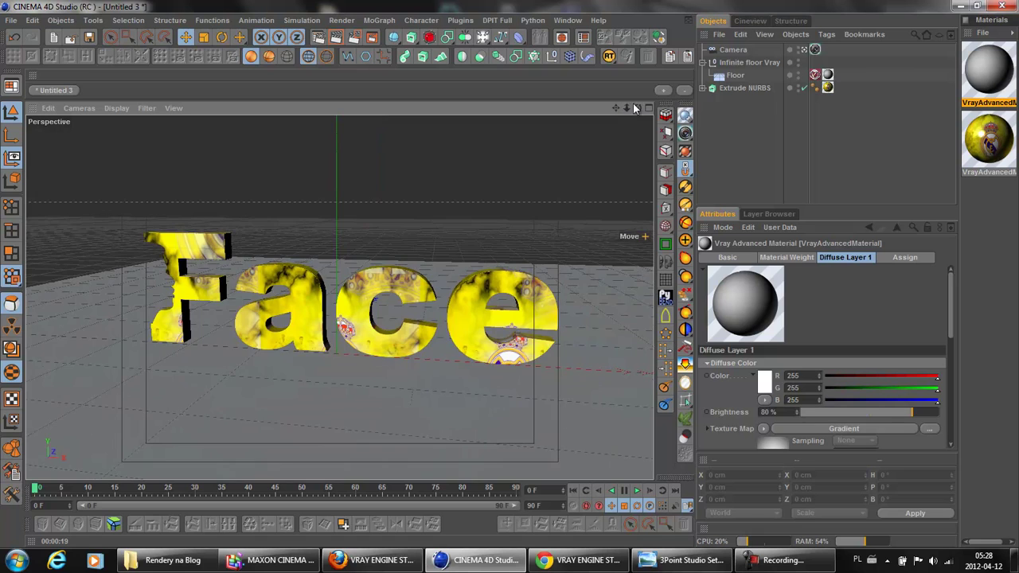
mouse_move(615, 107)
left_mouse_down()
mouse_move(510, 273)
mouse_move(474, 311)
left_mouse_up()
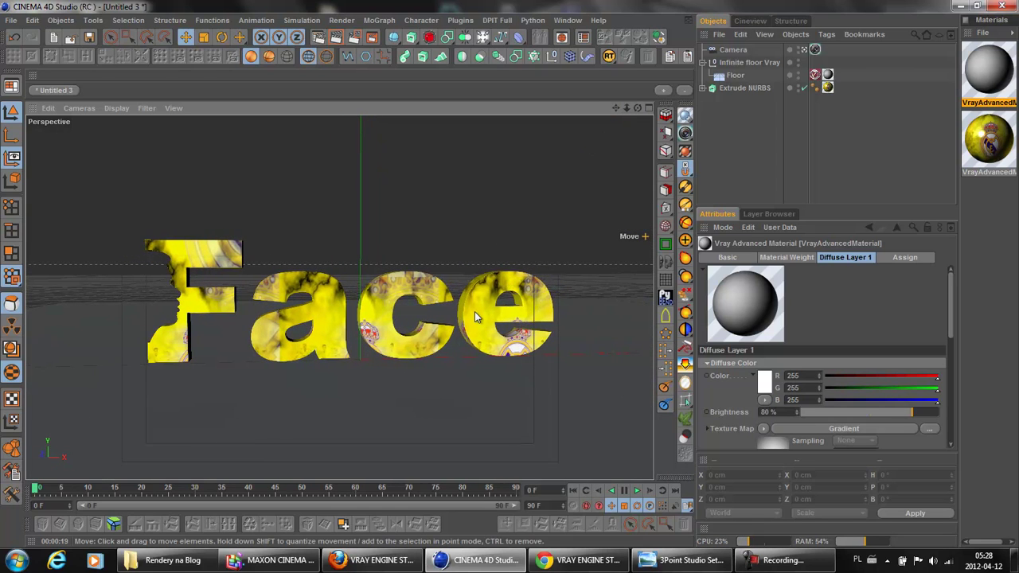
left_click_drag(637, 108, 511, 278)
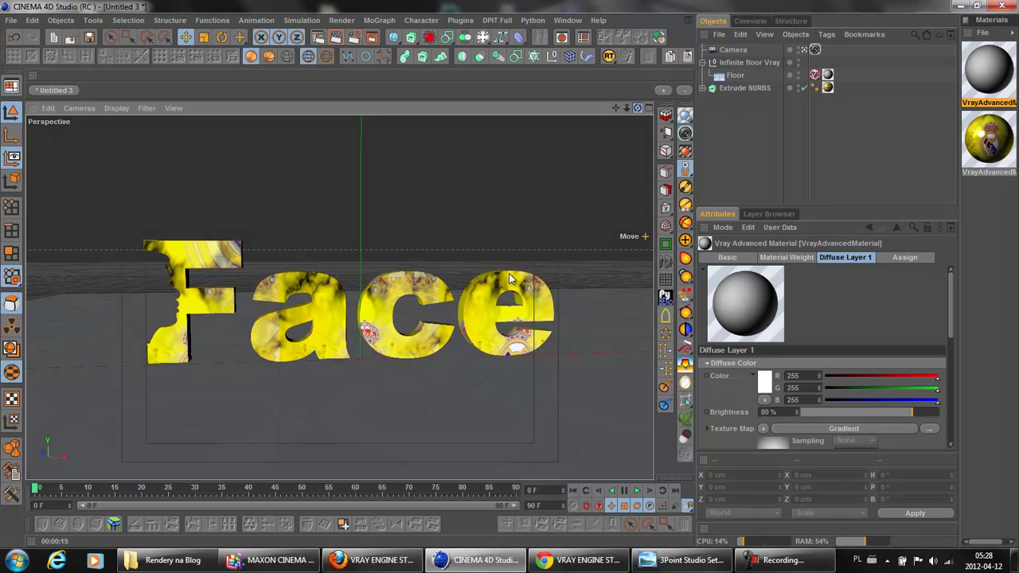
left_click_drag(614, 108, 510, 275)
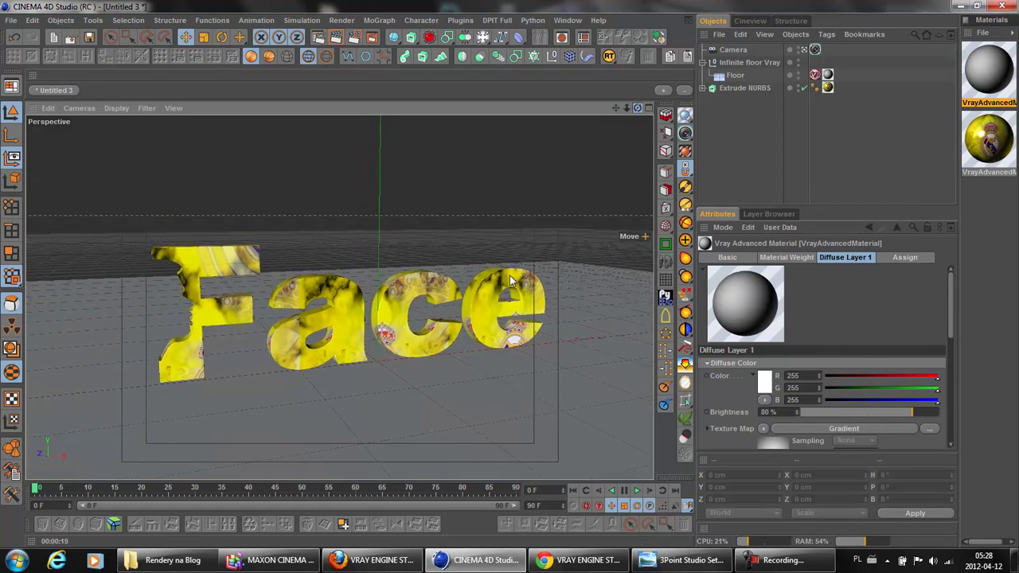
left_click_drag(631, 109, 509, 274)
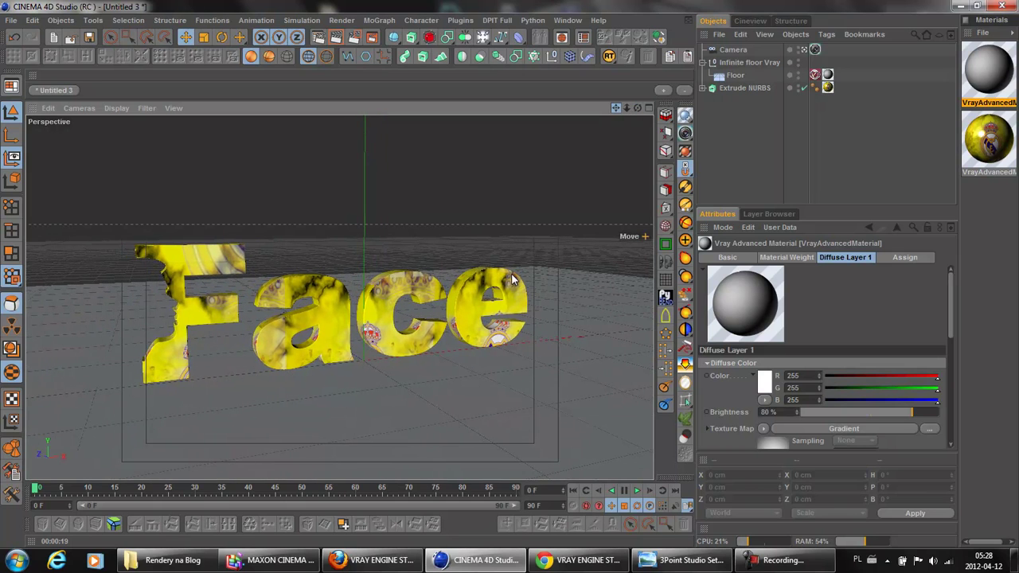
left_click_drag(635, 109, 510, 274)
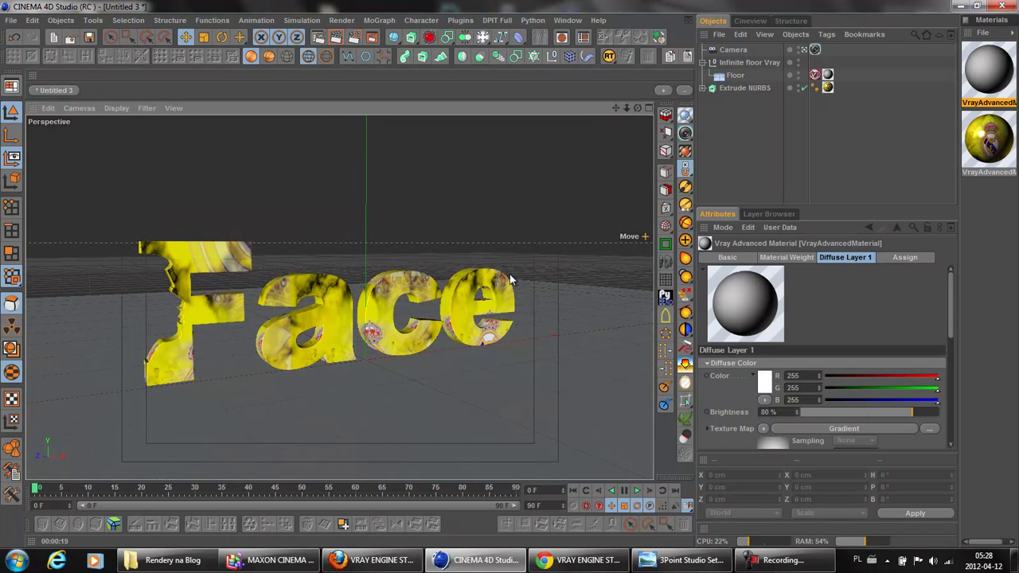
mouse_move(614, 105)
left_mouse_down()
mouse_move(626, 105)
mouse_move(509, 274)
left_mouse_up()
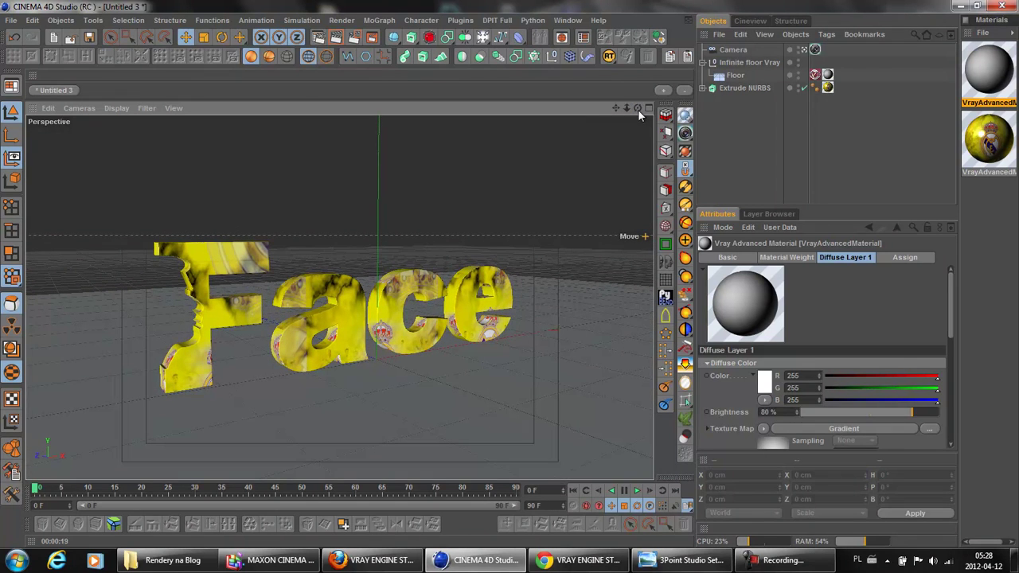
left_click_drag(638, 109, 509, 280)
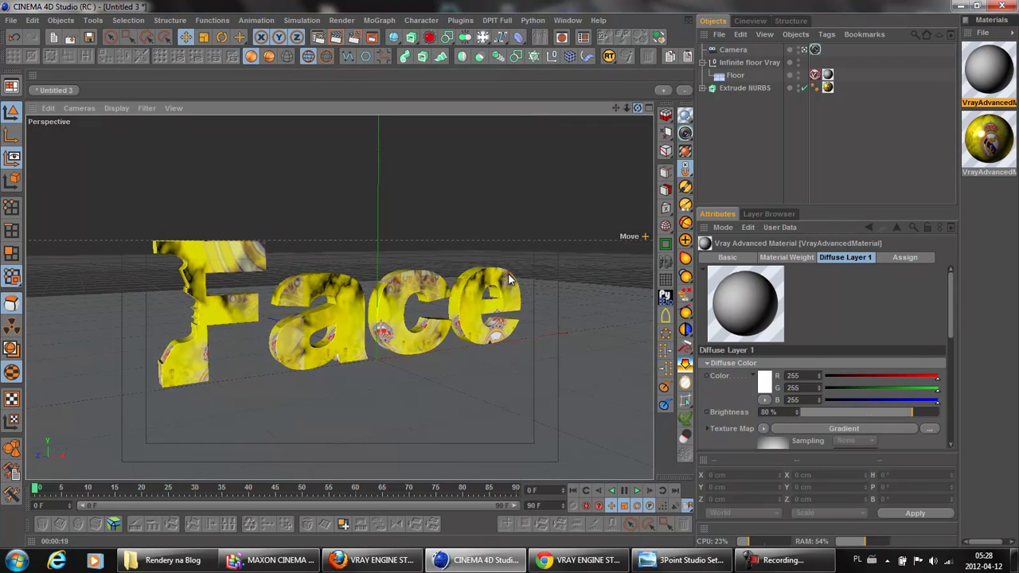
left_click_drag(614, 109, 607, 109)
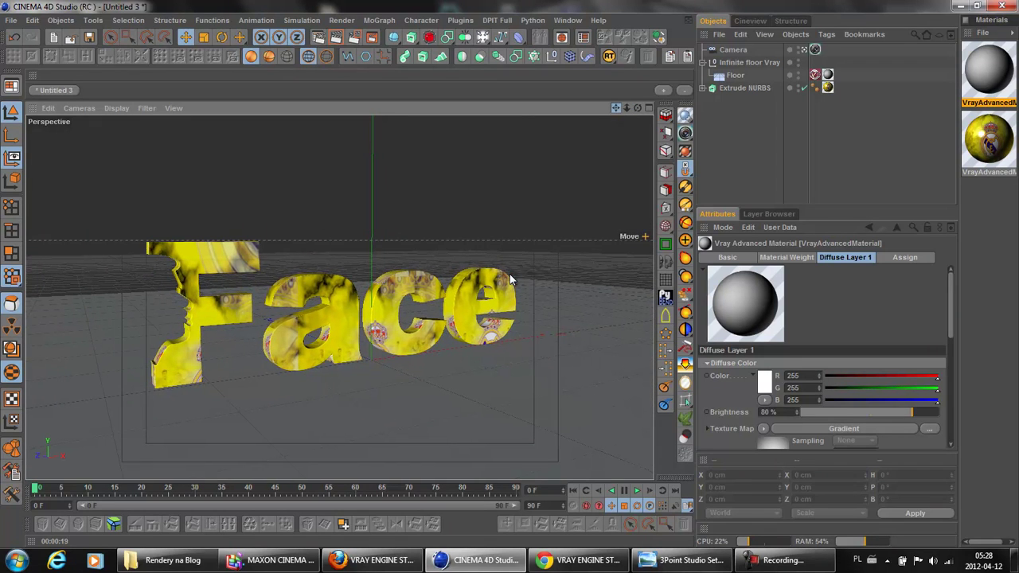